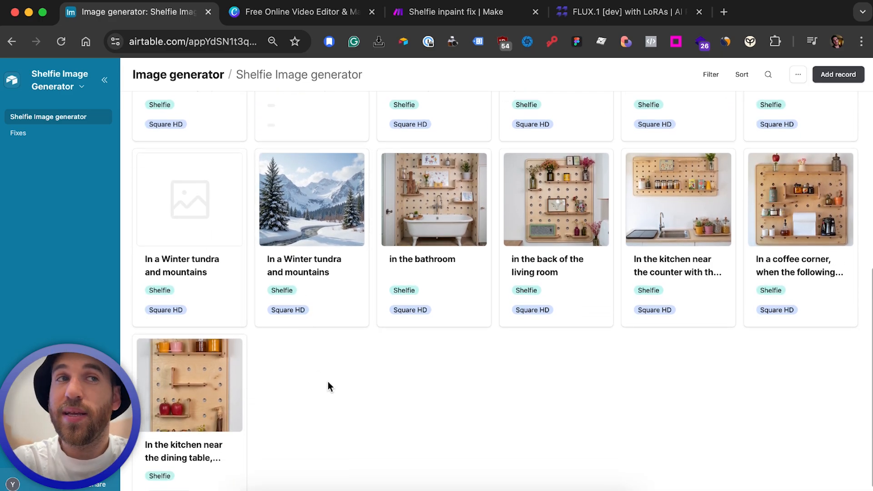
Open the student dorm record in the Shelfie gallery and enlarge its first generated image
{"action": "scroll", "coordinate": [328, 382], "scroll_direction": "up", "scroll_amount": 1}
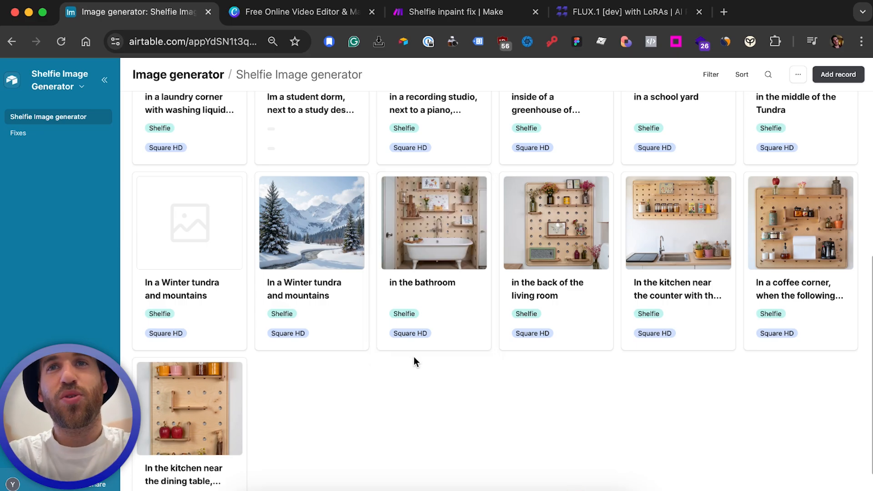
{"action": "scroll", "coordinate": [416, 363], "scroll_direction": "up", "scroll_amount": 4}
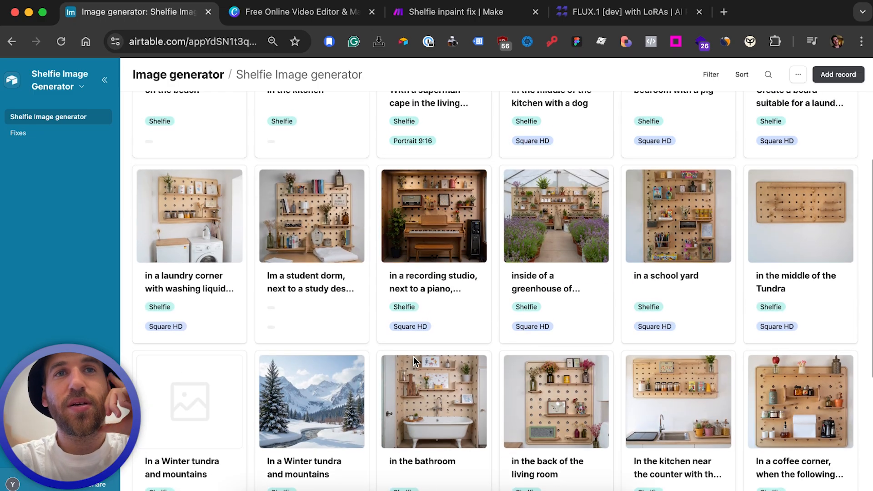
{"action": "left_click", "coordinate": [318, 237]}
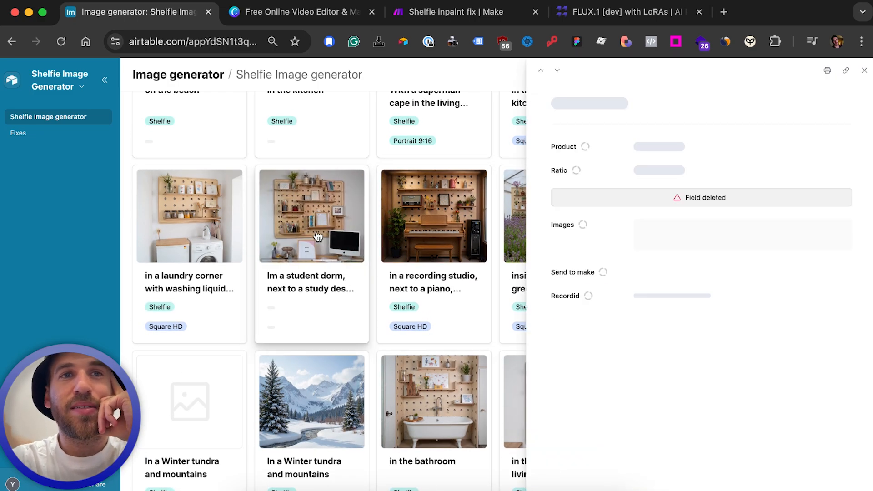
{"action": "left_click", "coordinate": [664, 312]}
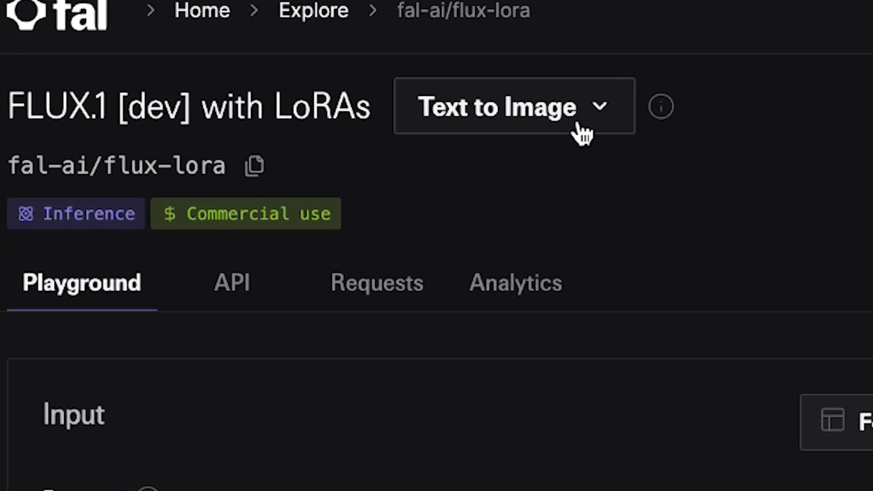
Switch the FLUX.1 [dev] with LoRAs model on fal to Inpainting and review its prompt, image and mask inputs
{"action": "left_click", "coordinate": [537, 119]}
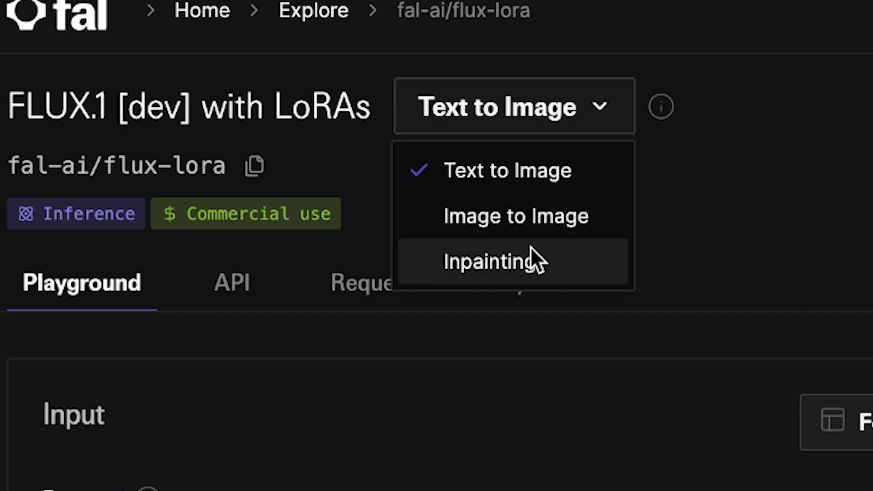
{"action": "left_click", "coordinate": [532, 259]}
{"action": "scroll", "coordinate": [312, 341], "scroll_direction": "down", "scroll_amount": 5}
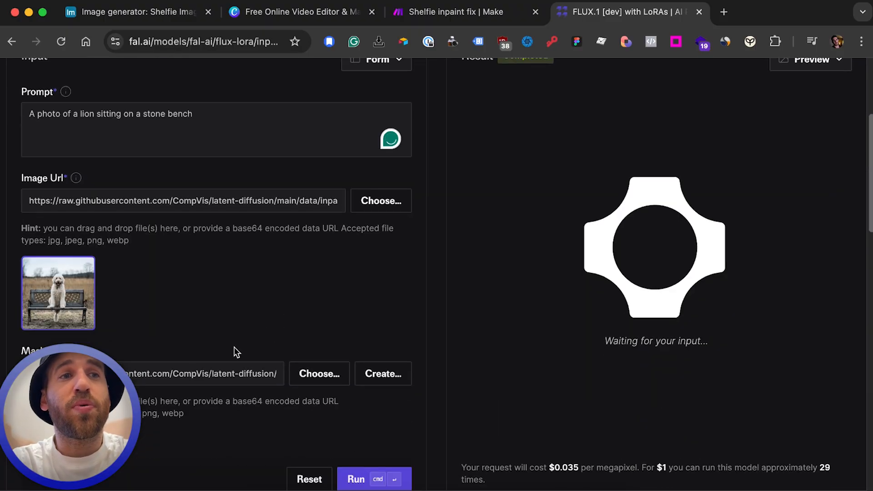
{"action": "scroll", "coordinate": [105, 269], "scroll_direction": "down", "scroll_amount": 1}
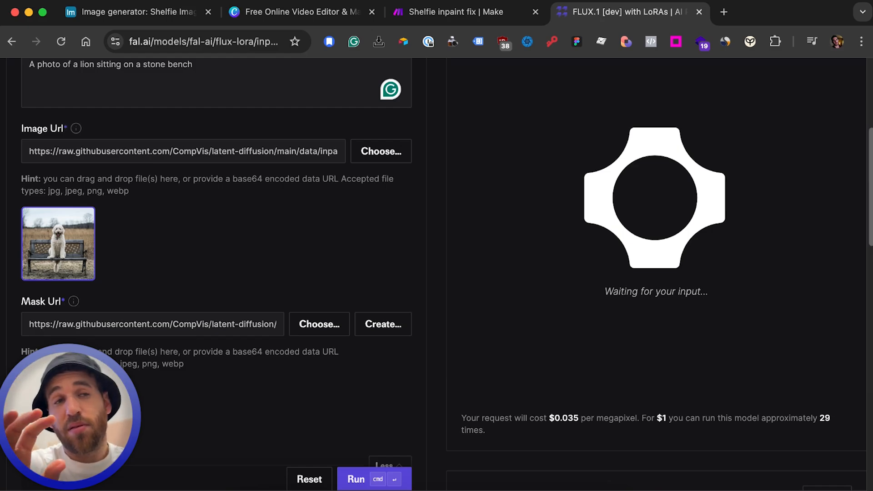
{"action": "scroll", "coordinate": [150, 155], "scroll_direction": "up", "scroll_amount": 3}
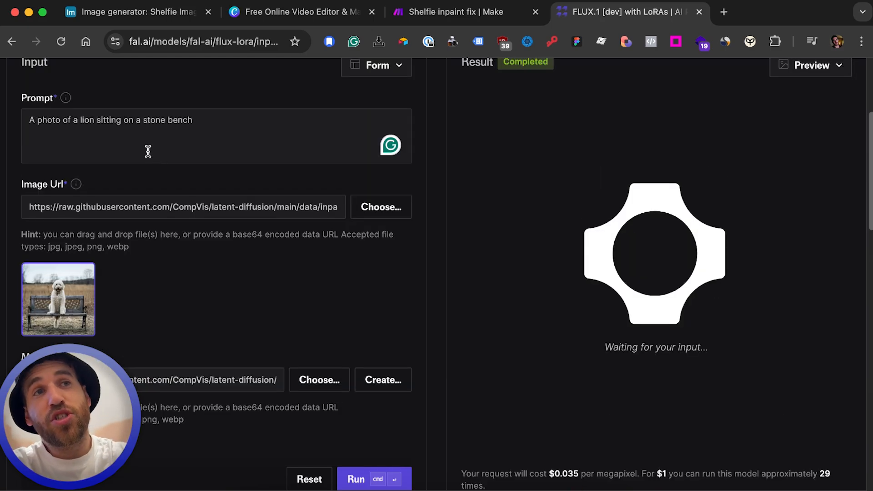
{"action": "scroll", "coordinate": [129, 254], "scroll_direction": "down", "scroll_amount": 3}
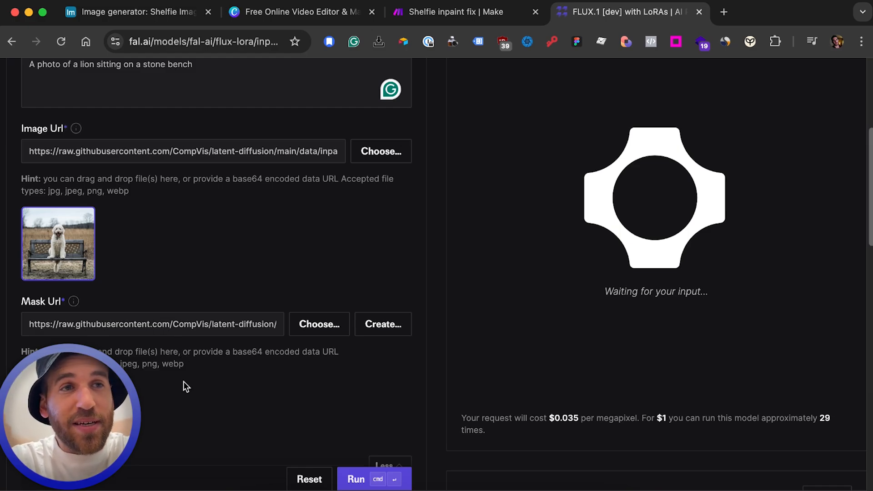
{"action": "scroll", "coordinate": [185, 386], "scroll_direction": "down", "scroll_amount": 2}
{"action": "scroll", "coordinate": [92, 334], "scroll_direction": "up", "scroll_amount": 1}
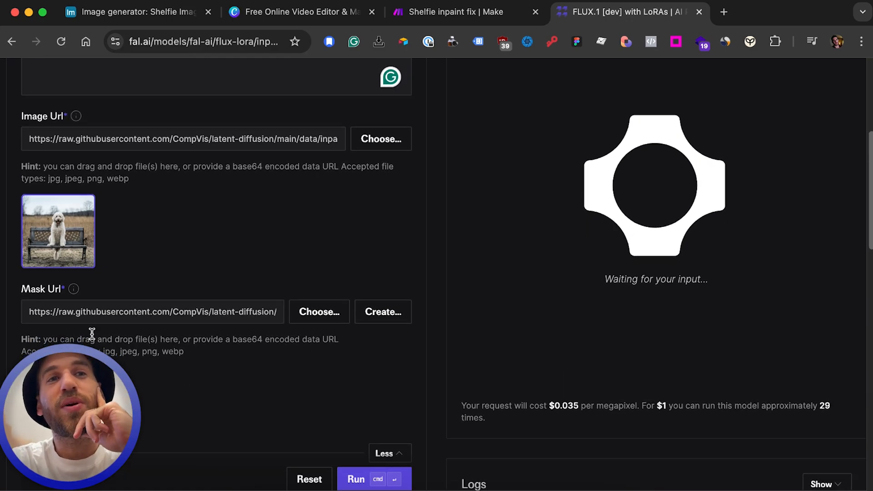
{"action": "scroll", "coordinate": [145, 278], "scroll_direction": "up", "scroll_amount": 2}
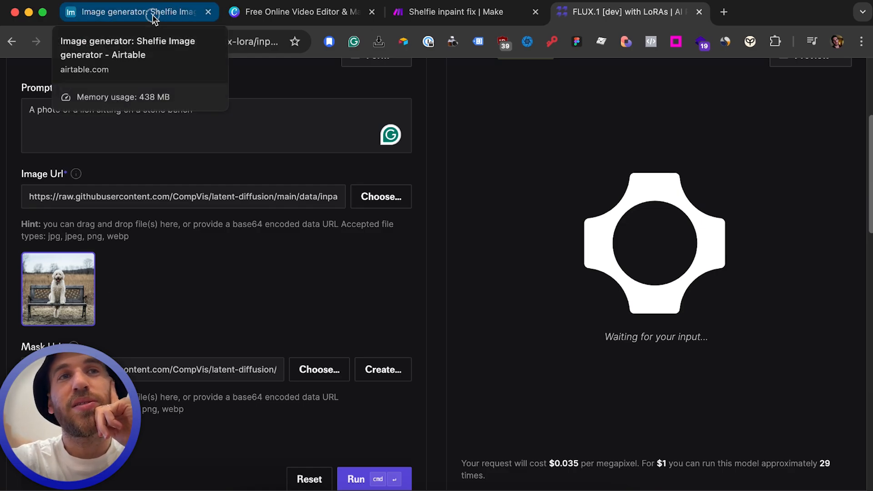
Return to Airtable, save the enlarged student dorm image to the computer, and open the Fixes page
{"action": "left_click", "coordinate": [152, 15]}
{"action": "right_click", "coordinate": [311, 248]}
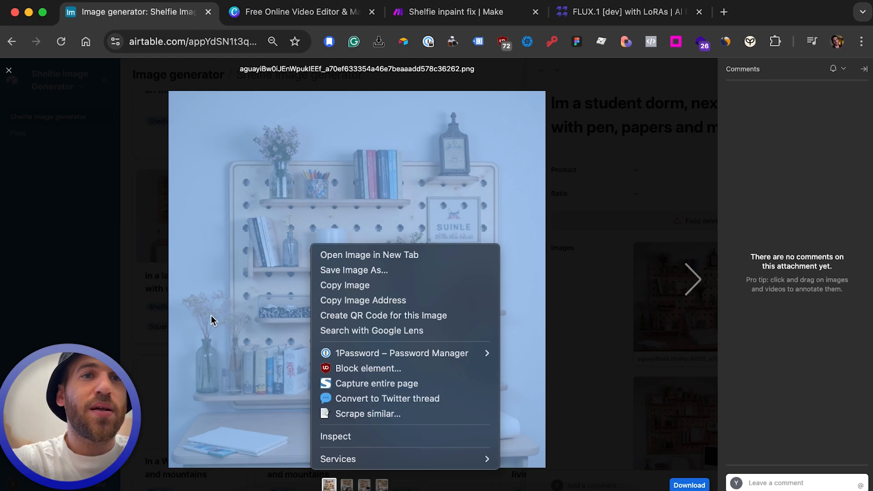
{"action": "left_click", "coordinate": [230, 292]}
{"action": "key", "text": "Escape"}
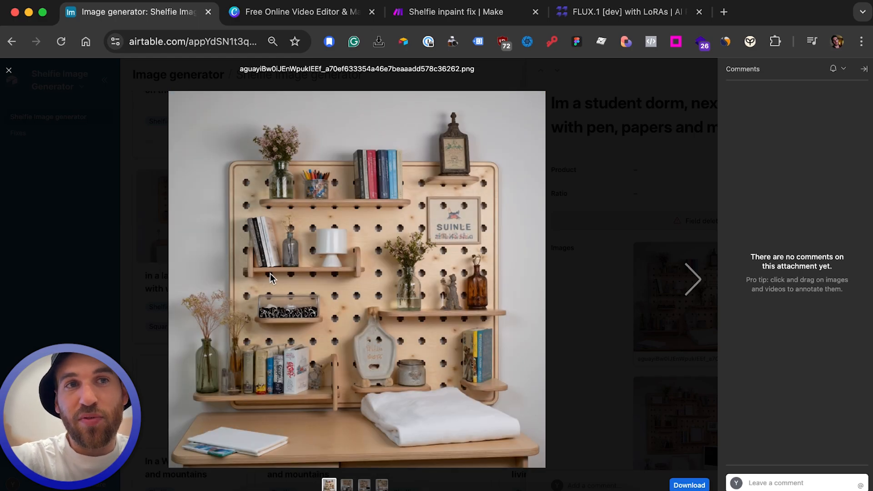
{"action": "right_click", "coordinate": [270, 274]}
{"action": "left_click", "coordinate": [309, 297]}
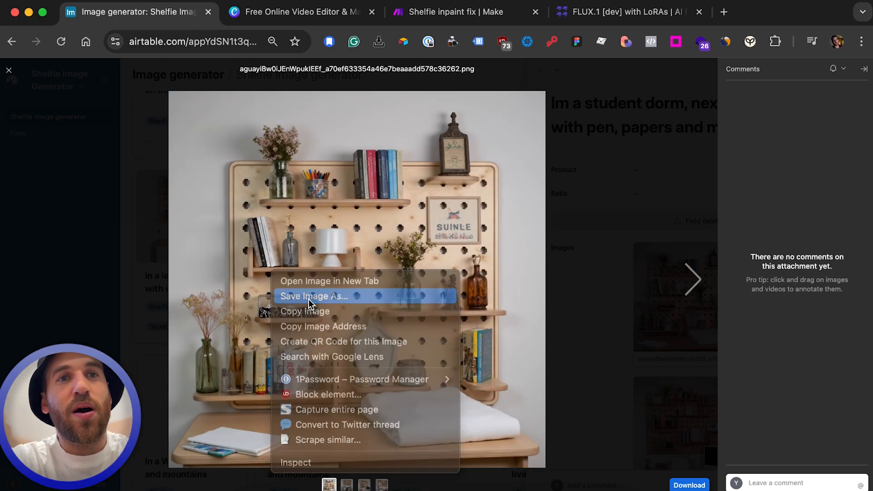
{"action": "key", "text": "Escape"}
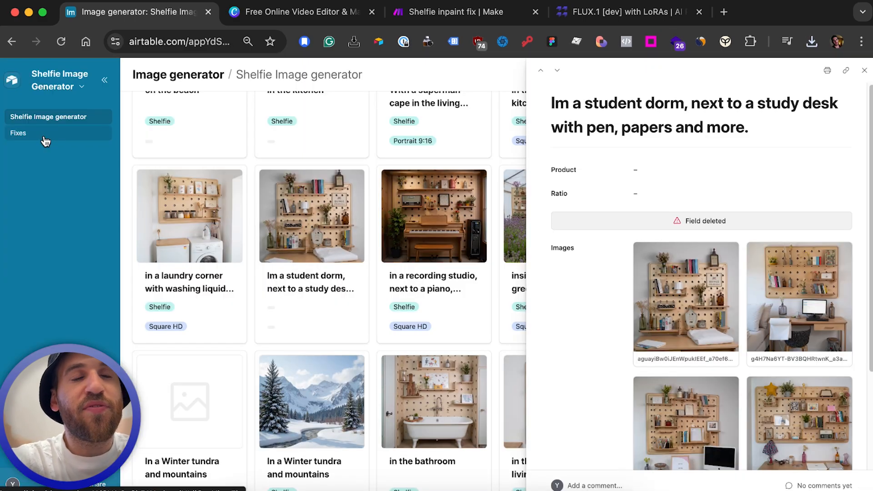
{"action": "left_click", "coordinate": [46, 136]}
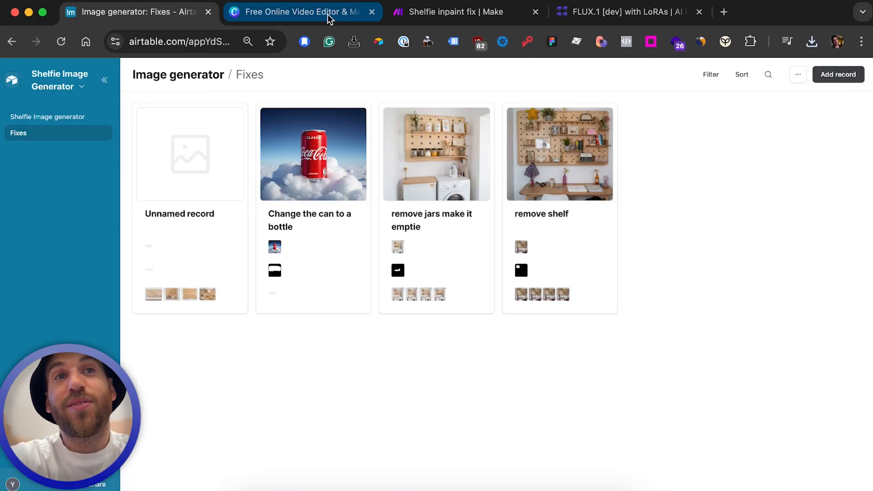
Switch to Canva and open the uploaded student dorm image as an editable 1024 × 1024 px design
{"action": "left_click", "coordinate": [277, 16]}
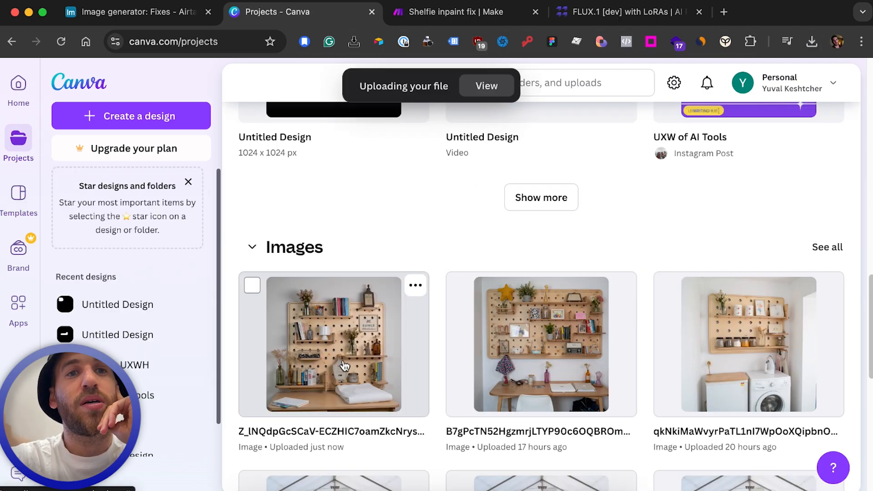
{"action": "left_click", "coordinate": [345, 355]}
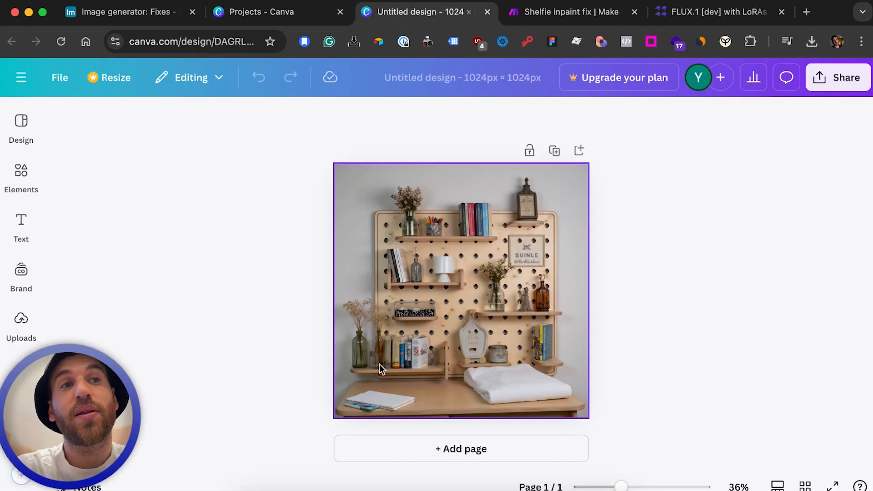
{"action": "left_click", "coordinate": [379, 364]}
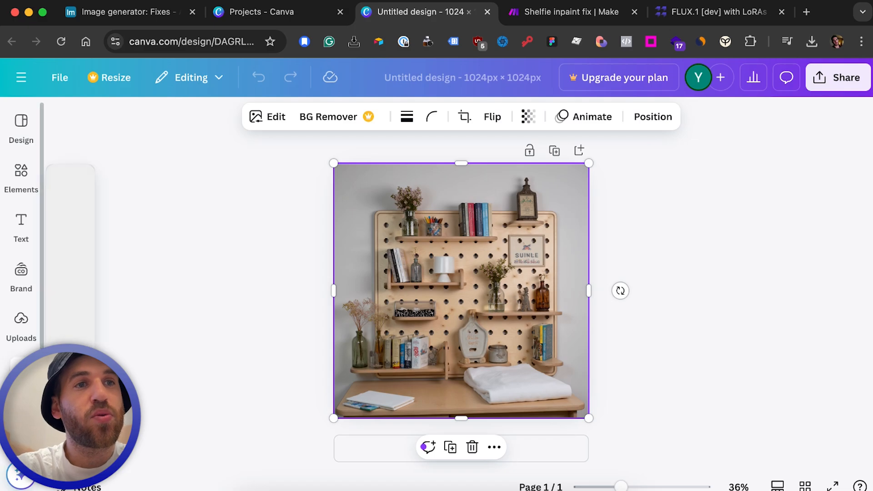
Paint with a thick white marker over the vases beside the pegboard and the end bracket of the lowest book shelf
{"action": "left_click", "coordinate": [20, 372]}
{"action": "left_click", "coordinate": [71, 387]}
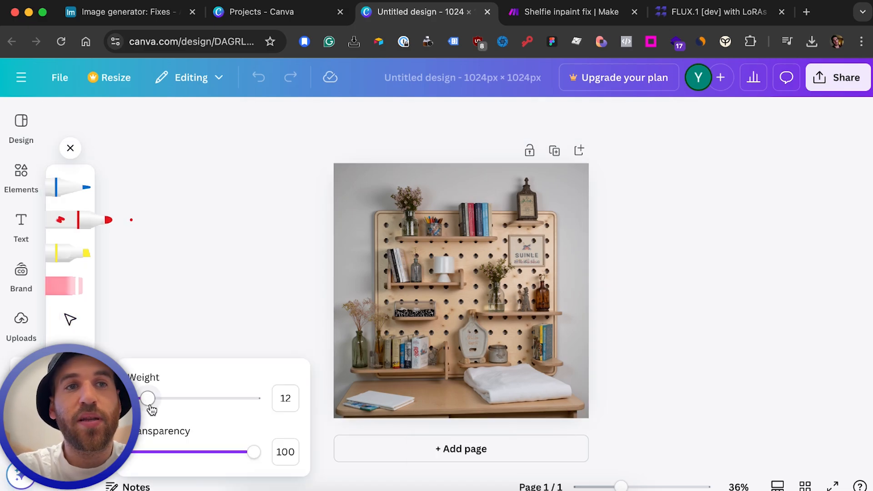
{"action": "left_click", "coordinate": [70, 354]}
{"action": "left_click", "coordinate": [144, 362]}
{"action": "left_click", "coordinate": [177, 433]}
{"action": "mouse_move", "coordinate": [357, 302]}
{"action": "left_mouse_down"}
{"action": "mouse_move", "coordinate": [357, 335]}
{"action": "mouse_move", "coordinate": [382, 313]}
{"action": "mouse_move", "coordinate": [367, 357]}
{"action": "mouse_move", "coordinate": [356, 362]}
{"action": "mouse_move", "coordinate": [395, 371]}
{"action": "left_mouse_up"}
{"action": "mouse_move", "coordinate": [448, 359]}
{"action": "left_mouse_down"}
{"action": "mouse_move", "coordinate": [455, 346]}
{"action": "mouse_move", "coordinate": [449, 367]}
{"action": "left_mouse_up"}
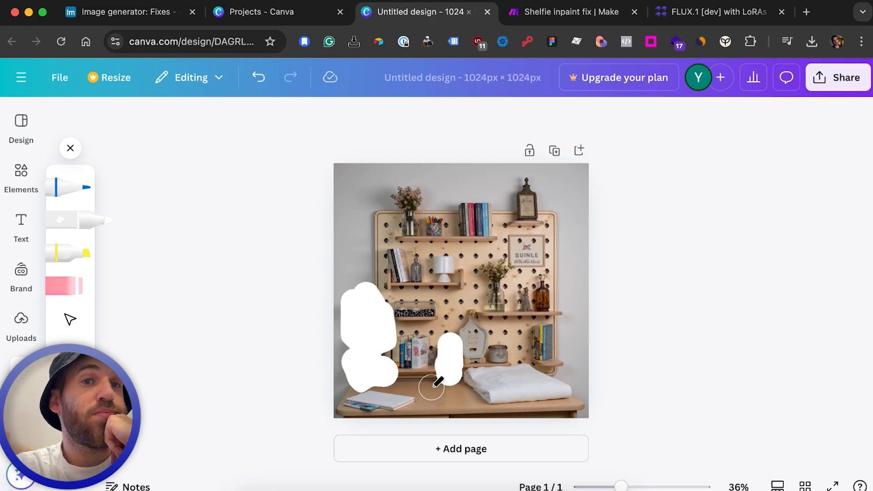
{"action": "key", "text": "Escape"}
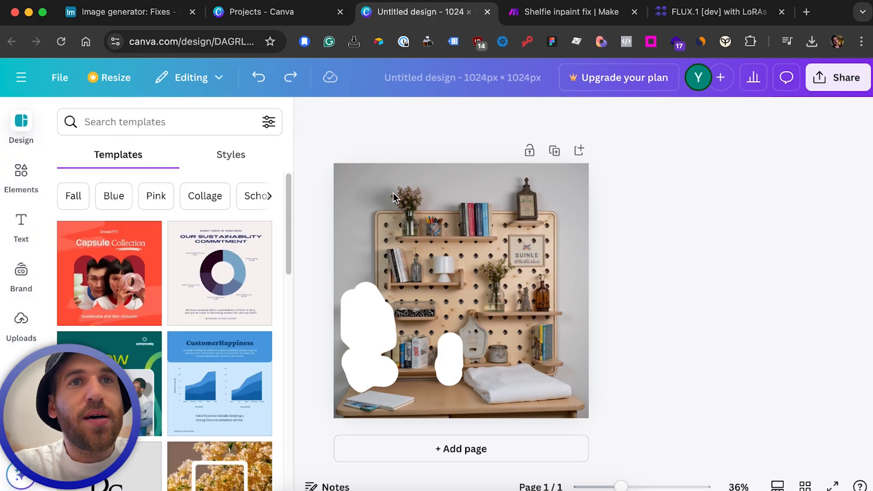
Delete the photo layer beneath the white strokes and set the page background to black
{"action": "left_click", "coordinate": [398, 202]}
{"action": "left_click", "coordinate": [756, 127]}
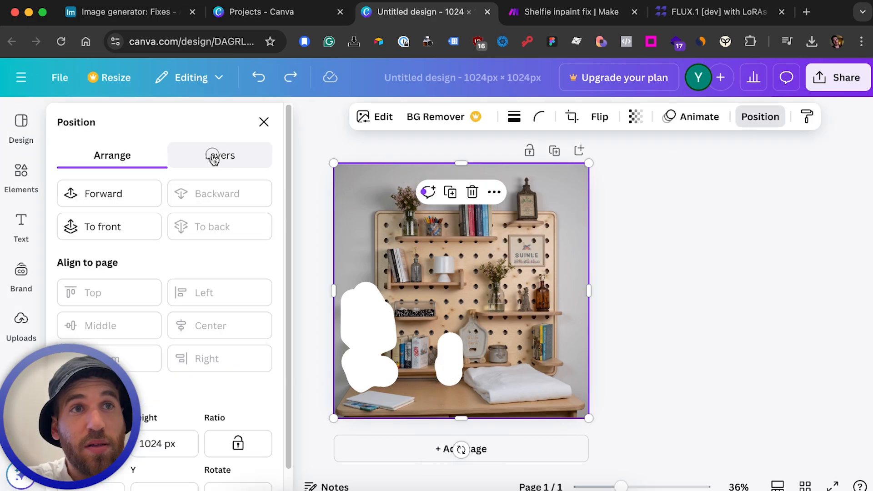
{"action": "left_click", "coordinate": [215, 157]}
{"action": "left_click", "coordinate": [270, 319]}
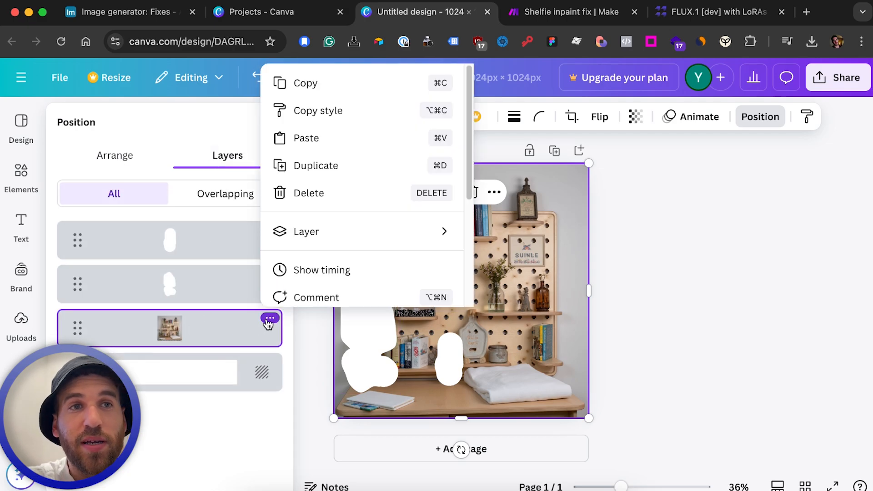
{"action": "left_click", "coordinate": [321, 203]}
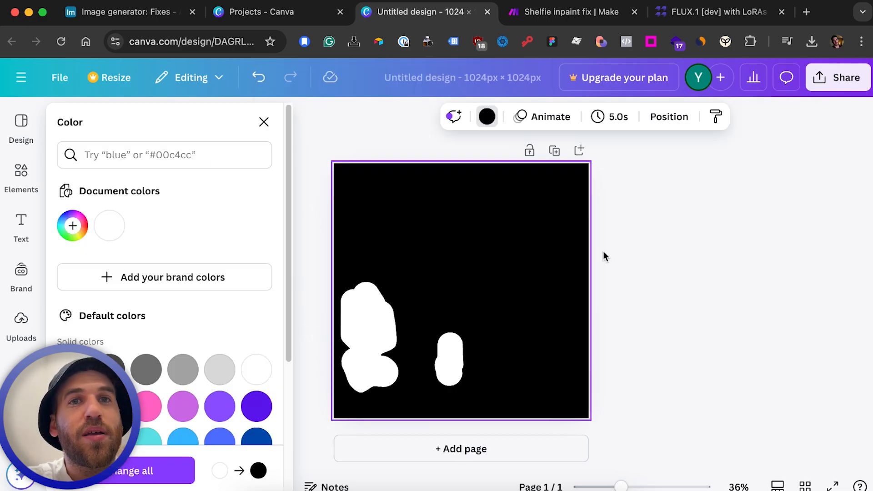
{"action": "left_click", "coordinate": [476, 191]}
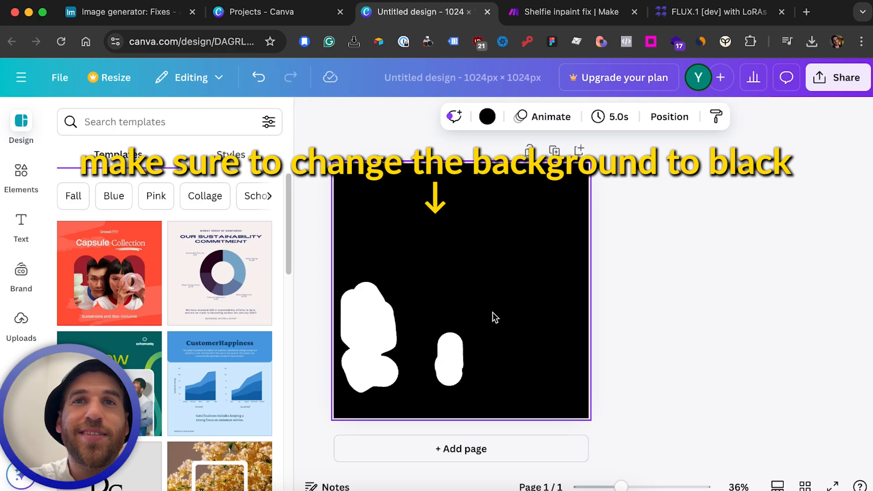
Download the black-and-white mask design from Canva
{"action": "left_click", "coordinate": [823, 86]}
{"action": "left_click", "coordinate": [627, 358]}
{"action": "left_click", "coordinate": [628, 388]}
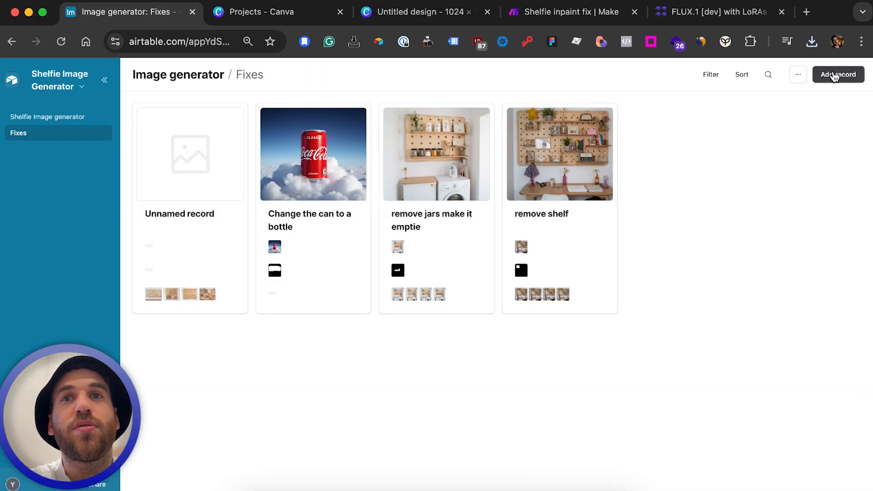
In Airtable, start a new Fixes record named "Please remove the shelf" with the original photo and the inpaint mask attached
{"action": "left_click", "coordinate": [836, 75]}
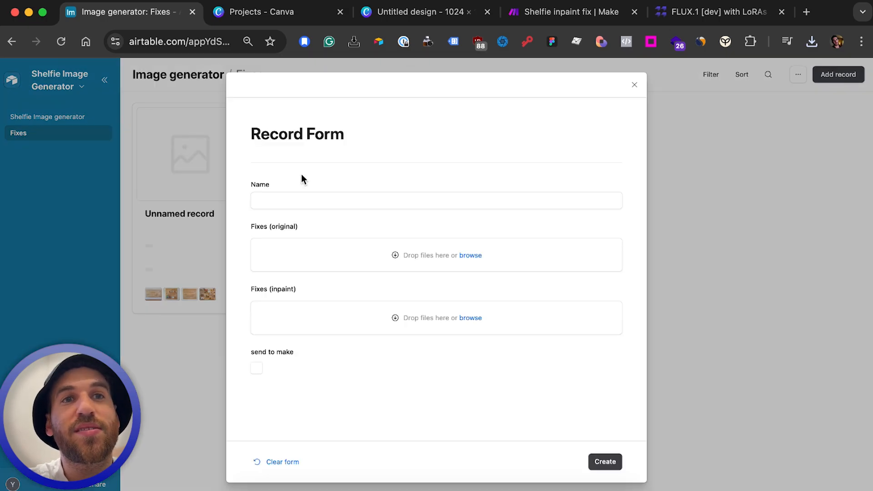
{"action": "left_click", "coordinate": [371, 205]}
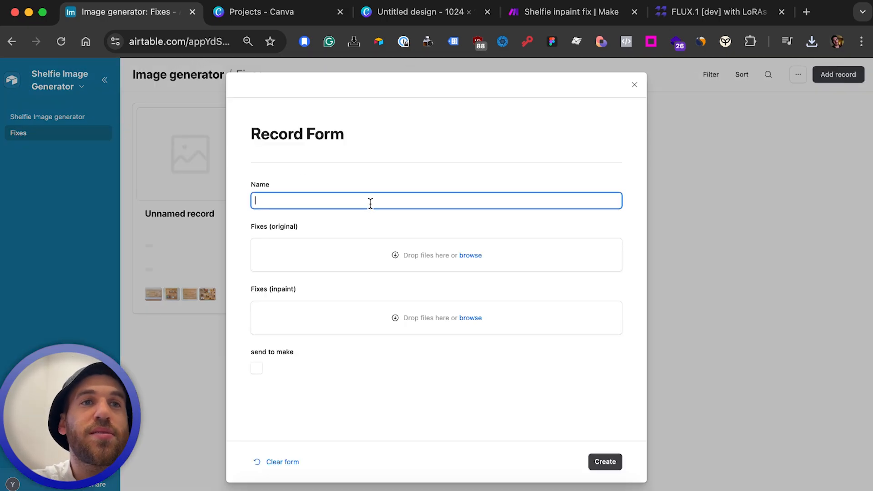
{"action": "type", "text": "Pleasse"}
{"action": "key", "text": "BackSpace"}
{"action": "key", "text": "BackSpace"}
{"action": "type", "text": "e remove the"}
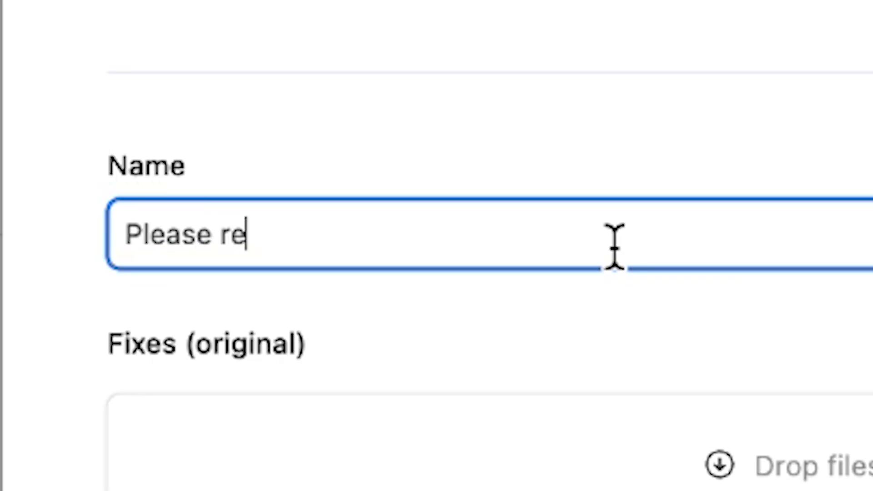
{"action": "type", "text": "shelf"}
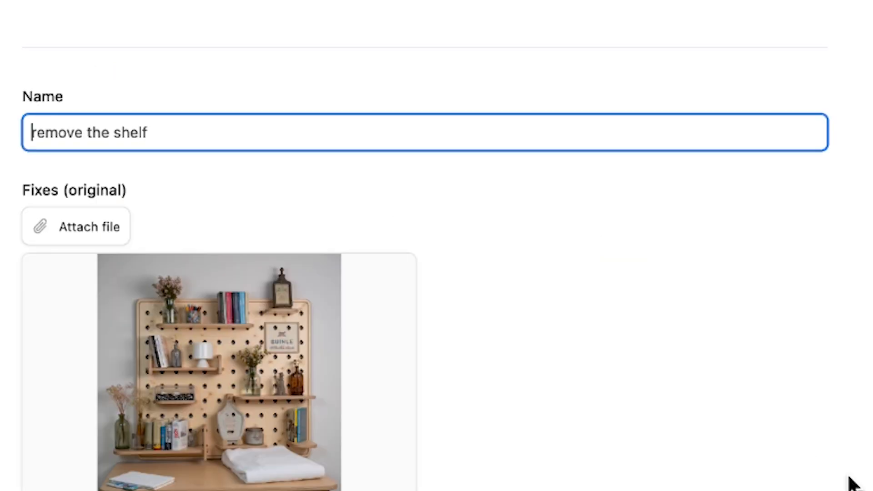
{"action": "scroll", "coordinate": [853, 483], "scroll_direction": "down", "scroll_amount": 10}
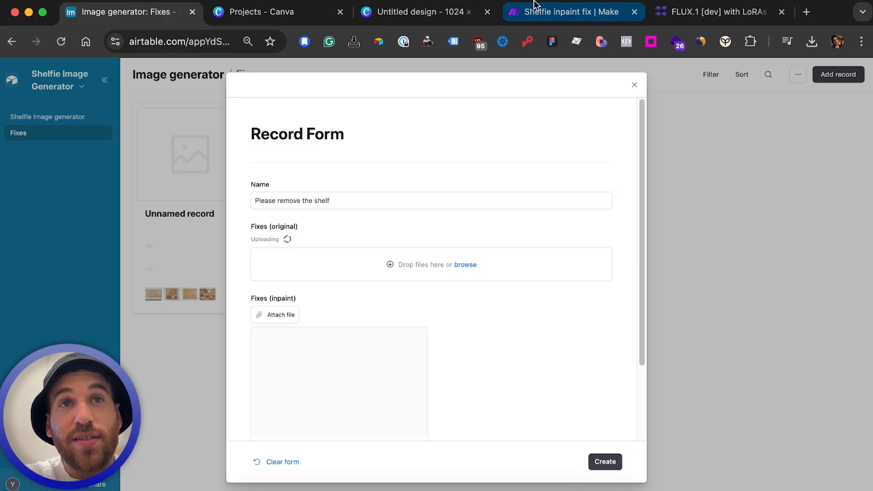
Switch to Make and run the Shelfie inpaint fix scenario
{"action": "left_click", "coordinate": [526, 12]}
{"action": "left_click", "coordinate": [165, 211]}
{"action": "left_click", "coordinate": [90, 440]}
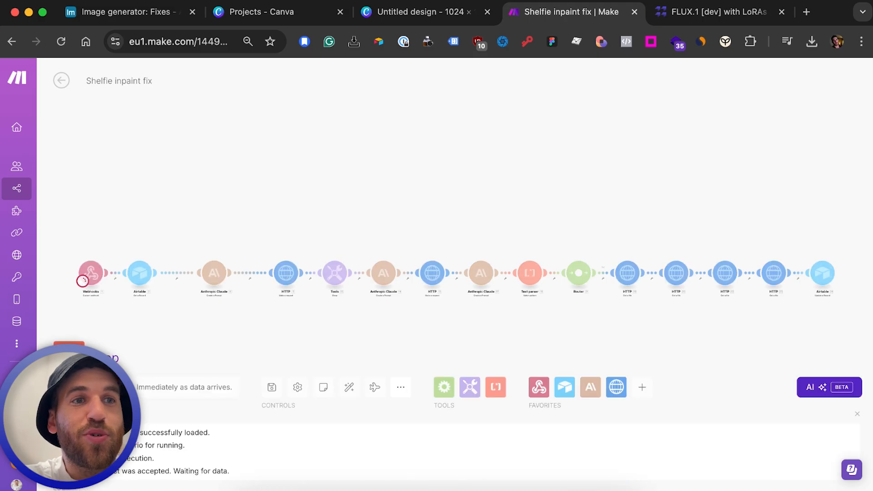
Return to Airtable, check the attached images in the record form, and create the record
{"action": "key", "text": "super+1"}
{"action": "scroll", "coordinate": [433, 285], "scroll_direction": "up", "scroll_amount": 3}
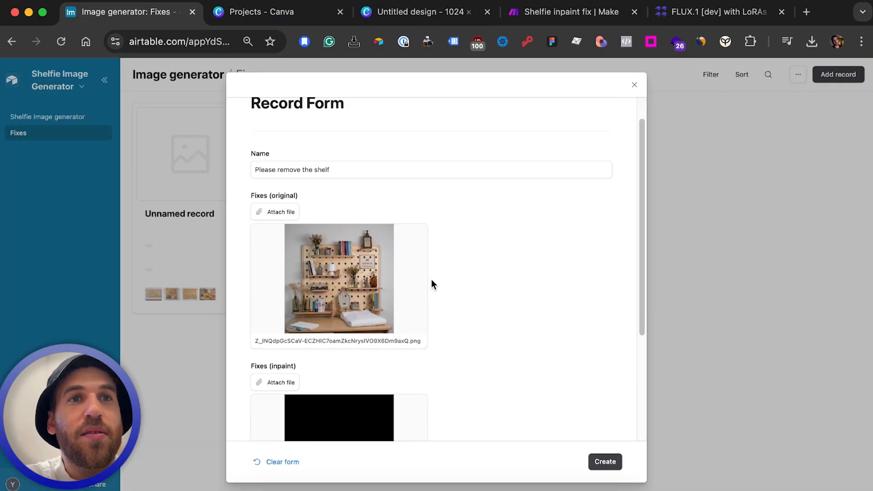
{"action": "scroll", "coordinate": [622, 360], "scroll_direction": "down", "scroll_amount": 5}
{"action": "left_click", "coordinate": [603, 462]}
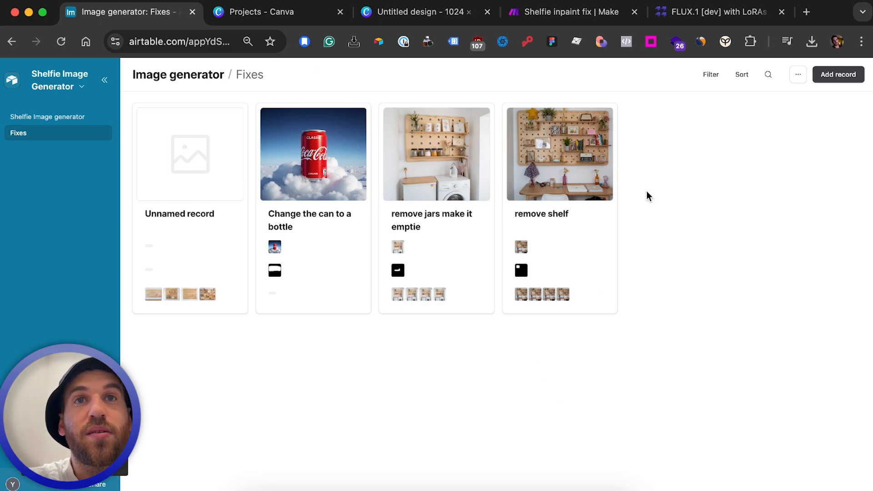
Switch to the Shelfie inpaint fix scenario in Make and follow the run through its modules up to the final Airtable update
{"action": "left_click", "coordinate": [560, 11]}
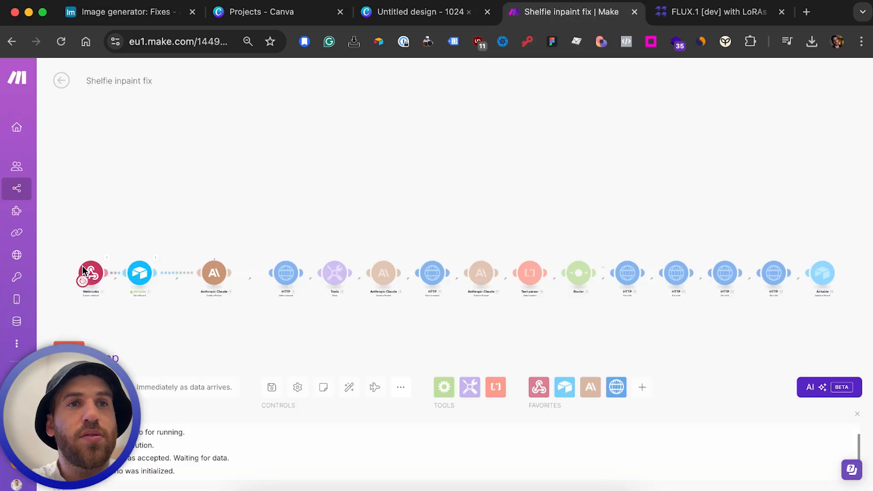
{"action": "scroll", "coordinate": [83, 266], "scroll_direction": "up", "scroll_amount": 3}
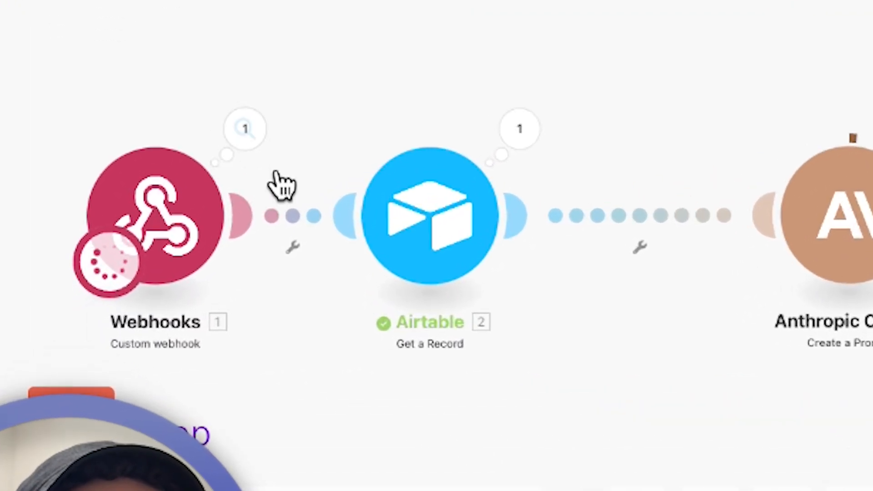
{"action": "left_click", "coordinate": [245, 131]}
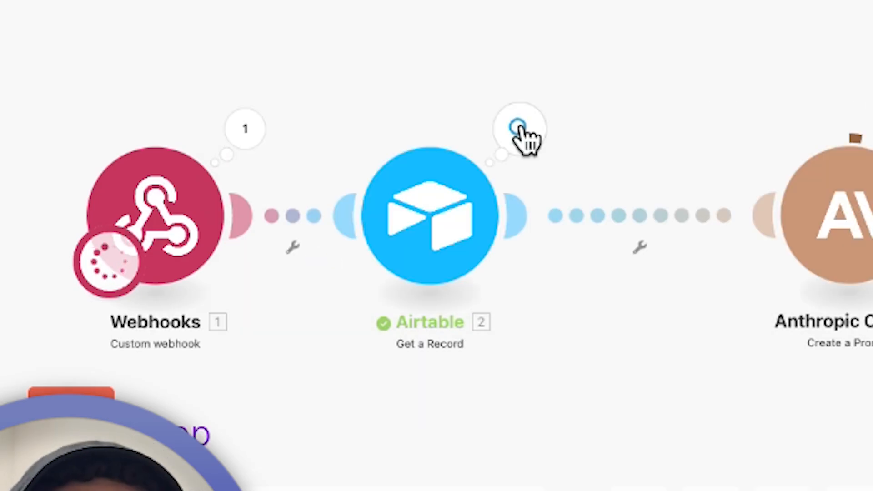
{"action": "left_click", "coordinate": [521, 132]}
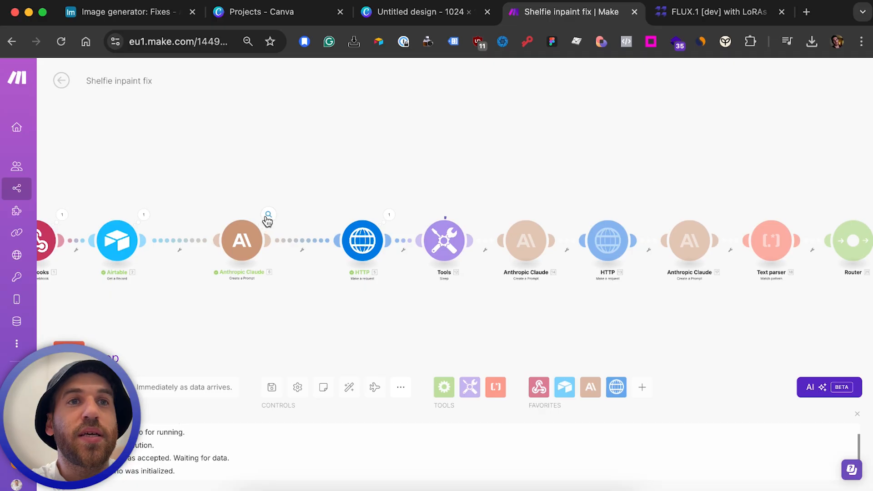
{"action": "left_click", "coordinate": [268, 215]}
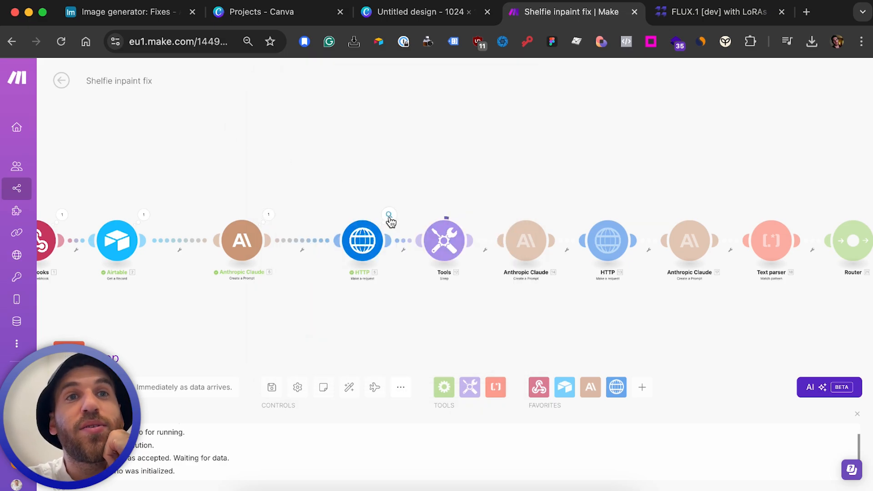
{"action": "left_click_drag", "start_coordinate": [439, 164], "coordinate": [350, 161]}
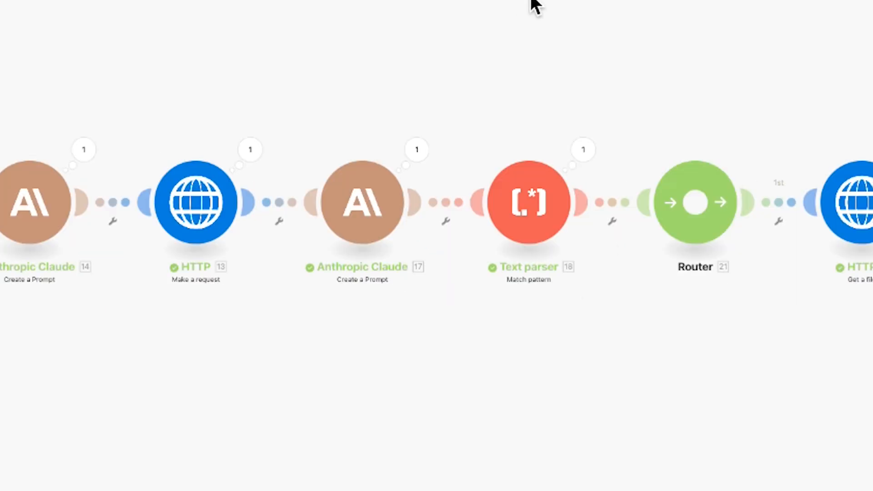
{"action": "left_click_drag", "start_coordinate": [532, 3], "coordinate": [187, 5]}
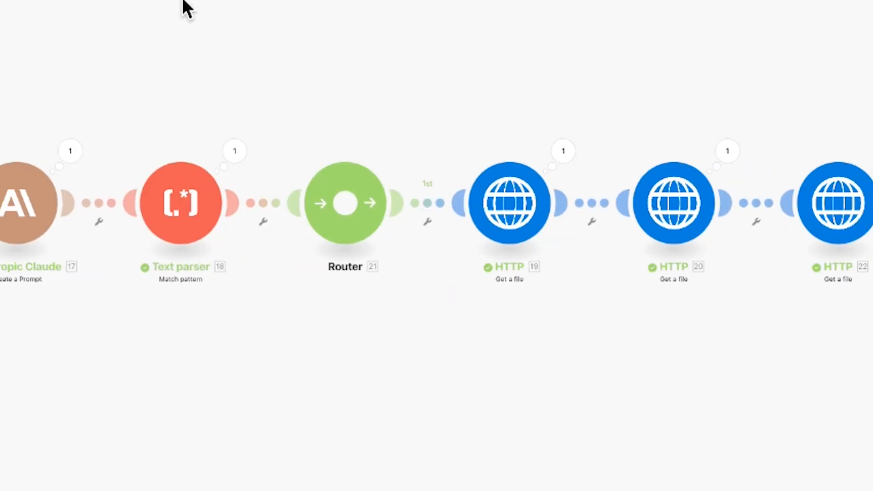
{"action": "left_click_drag", "start_coordinate": [311, 71], "coordinate": [144, 70]}
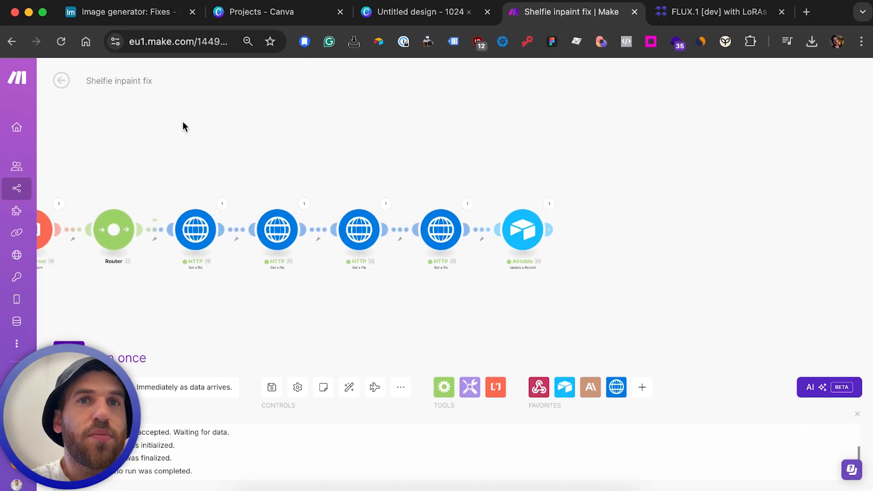
Return to Airtable, open the "remove the shelf" record, and review its original photo and generated output images at full size
{"action": "left_click", "coordinate": [129, 12]}
{"action": "left_click", "coordinate": [651, 205]}
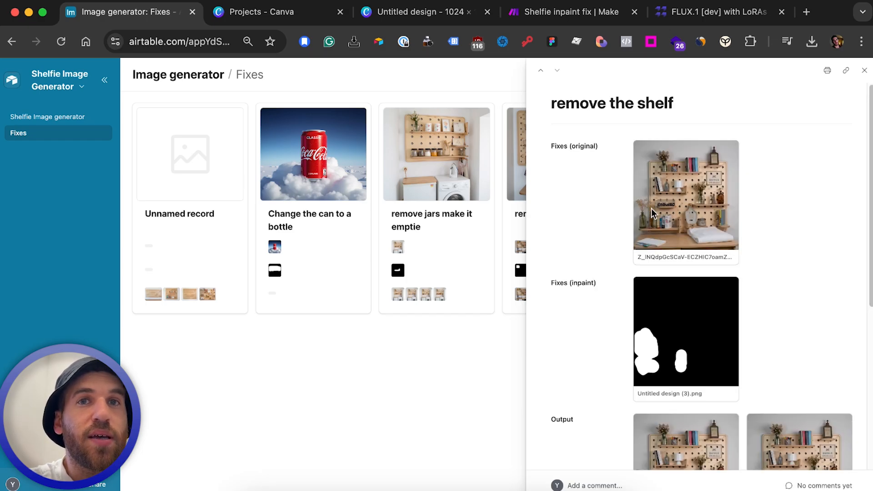
{"action": "left_click", "coordinate": [651, 212]}
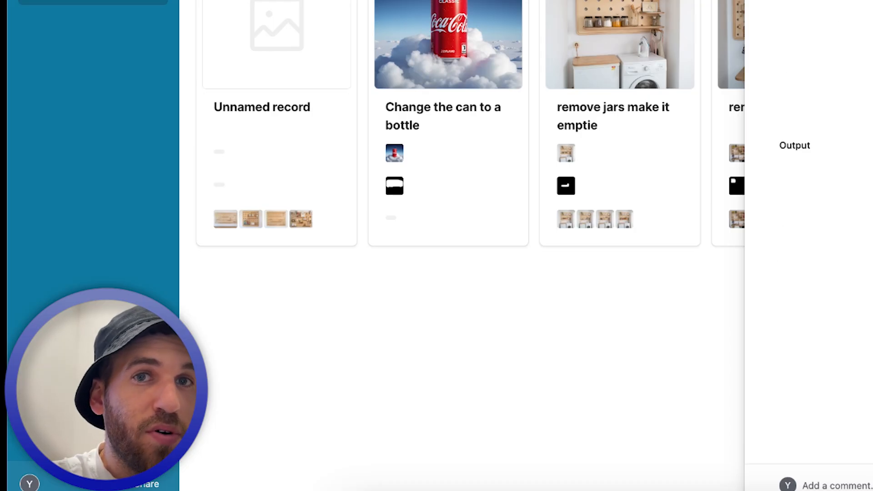
{"action": "left_click", "coordinate": [575, 214]}
{"action": "left_click", "coordinate": [819, 254]}
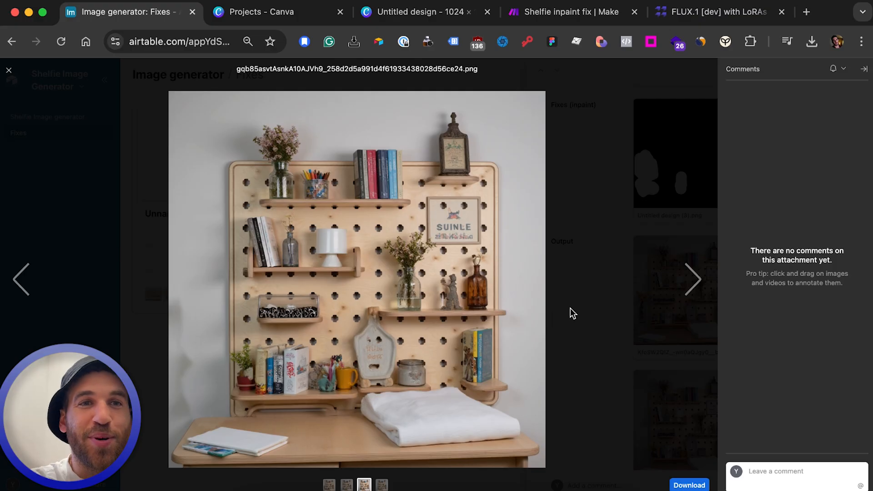
{"action": "left_click", "coordinate": [570, 307]}
View the record's fourth output image at full size, then close the record
{"action": "scroll", "coordinate": [643, 409], "scroll_direction": "down", "scroll_amount": 3}
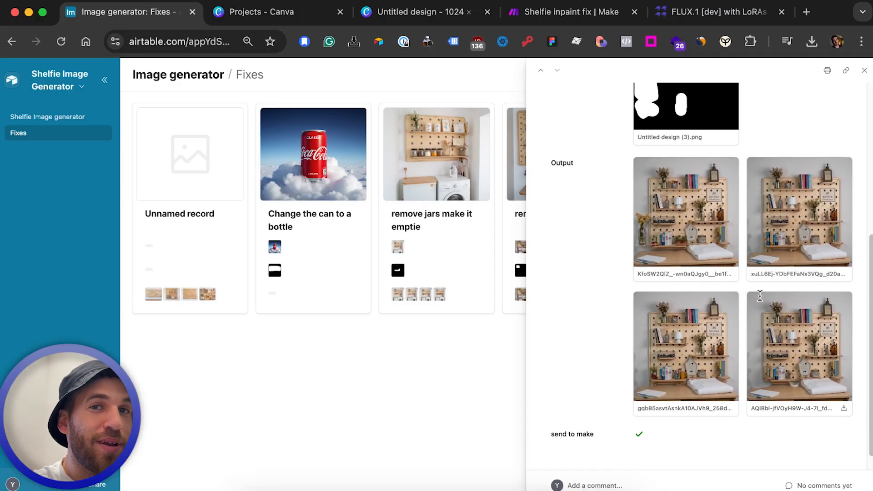
{"action": "left_click", "coordinate": [779, 306]}
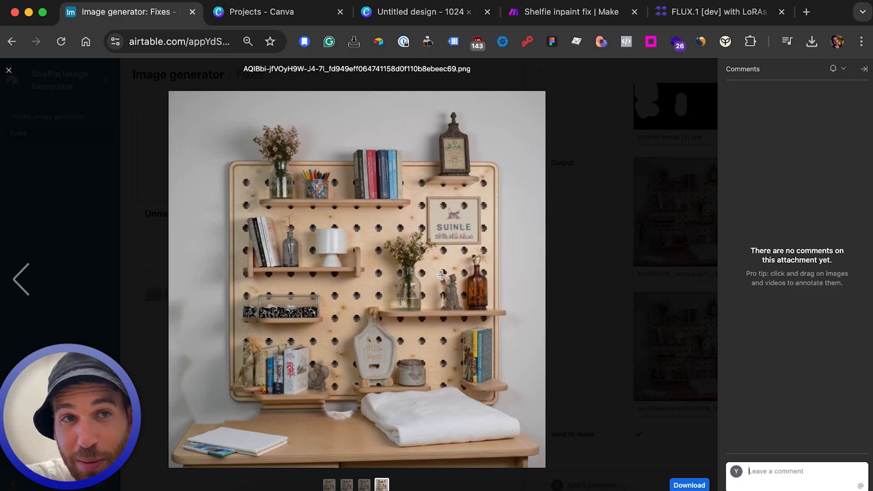
{"action": "left_click", "coordinate": [573, 251]}
{"action": "left_click", "coordinate": [493, 311]}
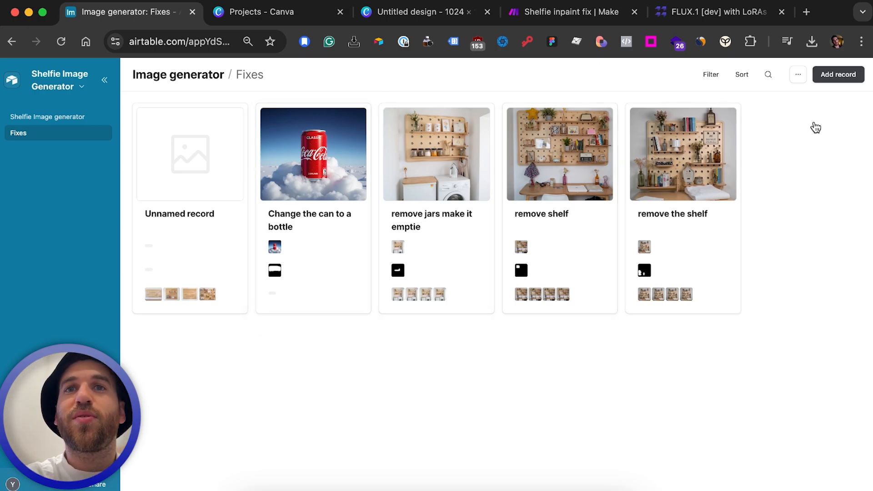
Open the interface for editing and go to the base's Fixes data table
{"action": "left_click", "coordinate": [57, 86]}
{"action": "left_click", "coordinate": [60, 113]}
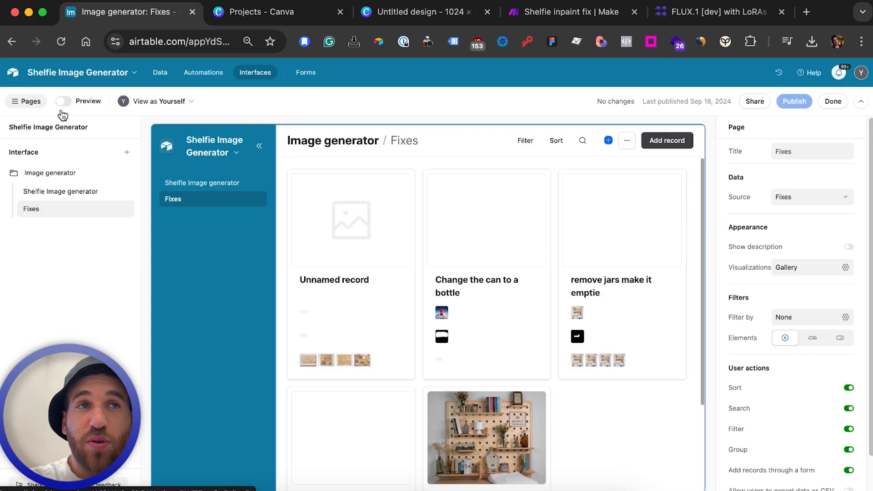
{"action": "left_click", "coordinate": [160, 73]}
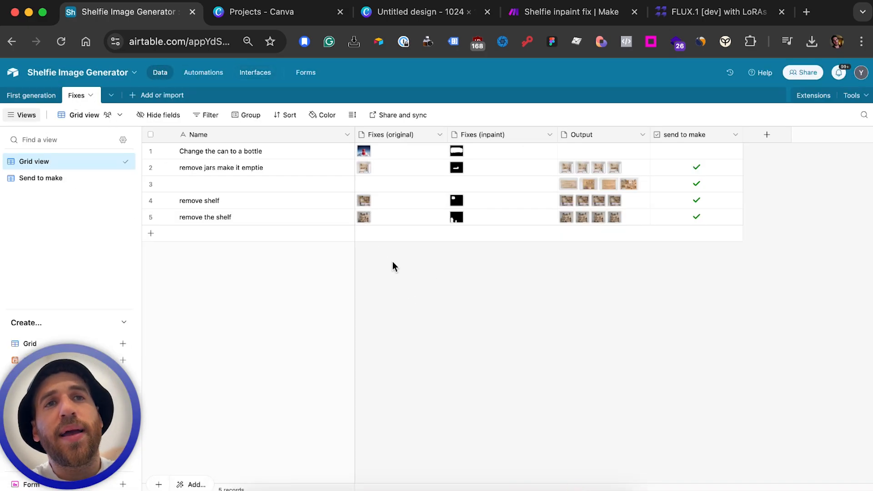
Examine the Fixes table's records and its name, original, inpaint, output and send to make fields
{"action": "key", "text": "Down"}
{"action": "key", "text": "Down"}
{"action": "key", "text": "Down"}
{"action": "key", "text": "Down"}
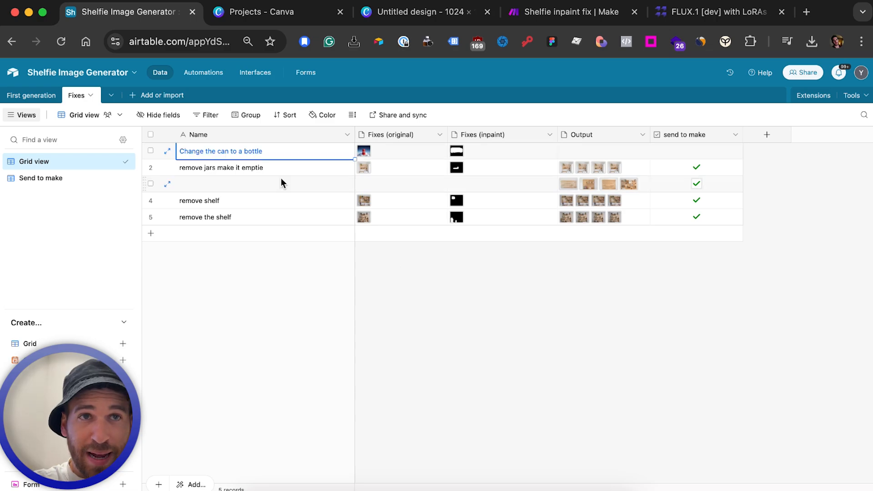
{"action": "key", "text": "Up"}
{"action": "key", "text": "Up"}
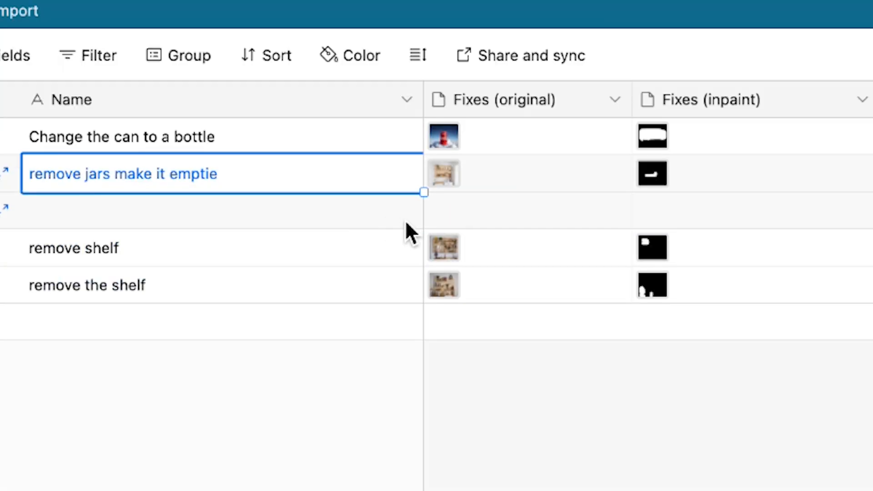
{"action": "left_click", "coordinate": [466, 209]}
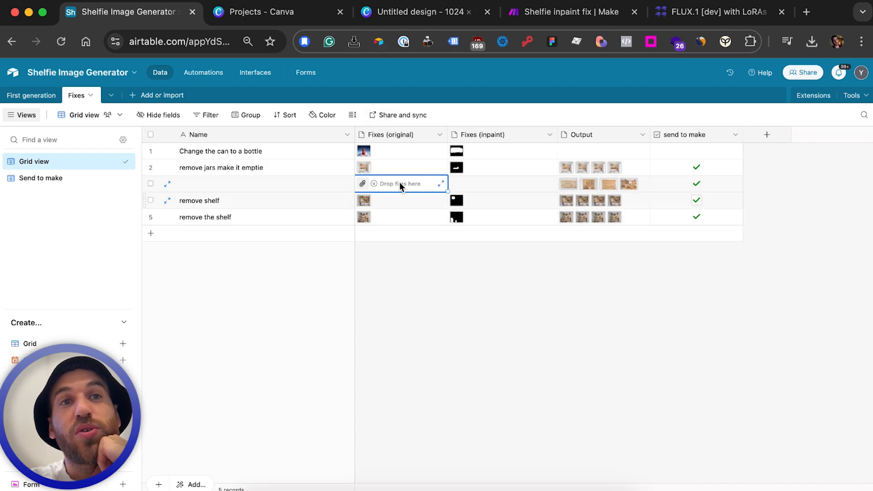
{"action": "left_click", "coordinate": [440, 273]}
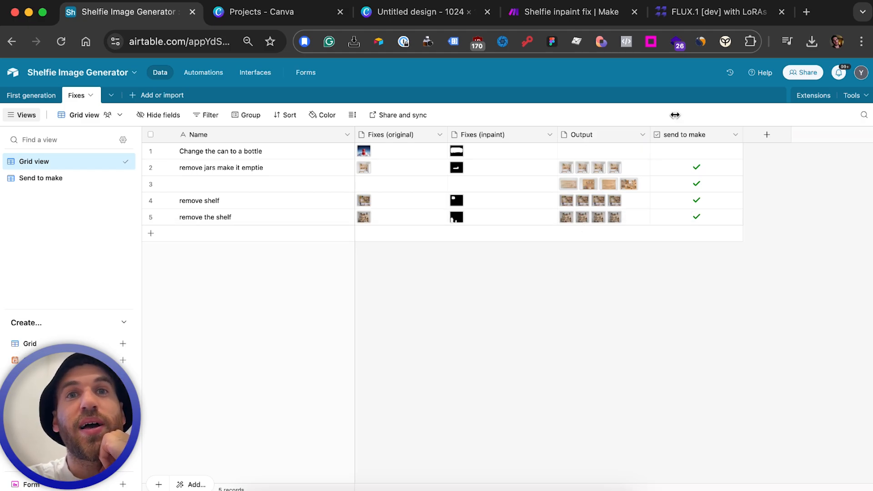
{"action": "scroll", "coordinate": [828, 14], "scroll_direction": "right", "scroll_amount": 3}
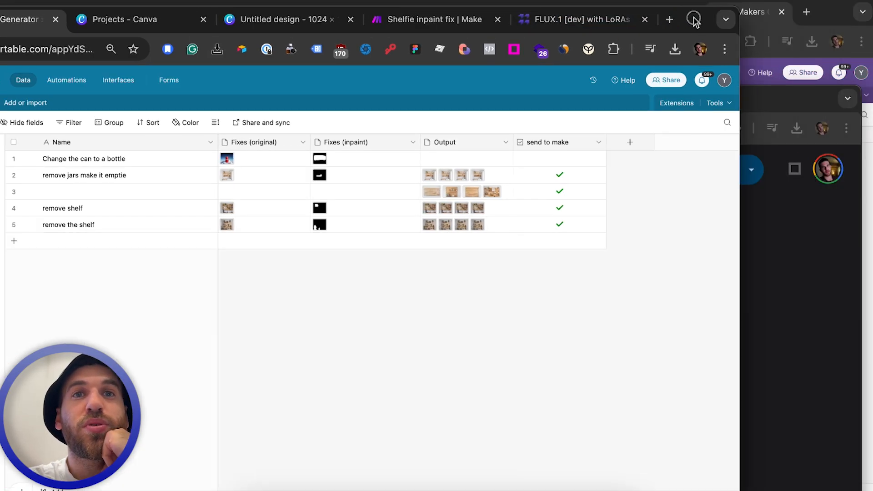
{"action": "scroll", "coordinate": [723, 184], "scroll_direction": "left", "scroll_amount": 3}
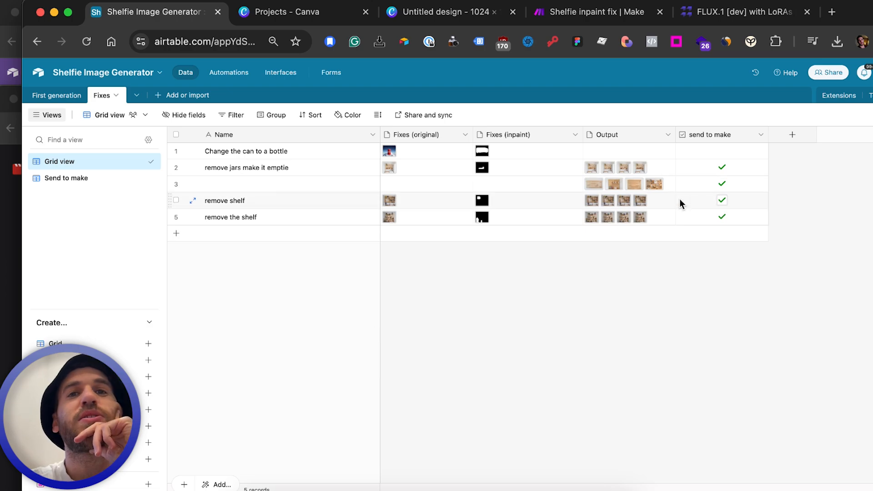
Glance at the fix image automation, then open the Fixes table's Send to make view and inspect its filter condition
{"action": "left_click", "coordinate": [240, 78]}
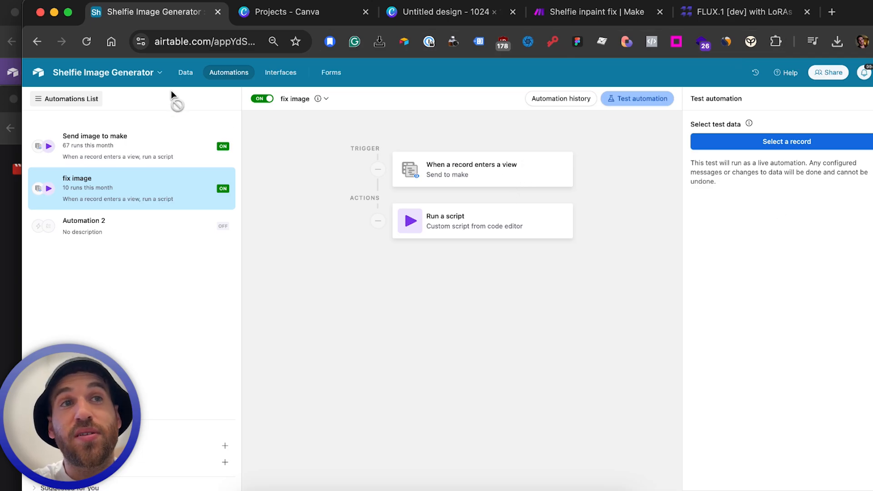
{"action": "left_click", "coordinate": [185, 73]}
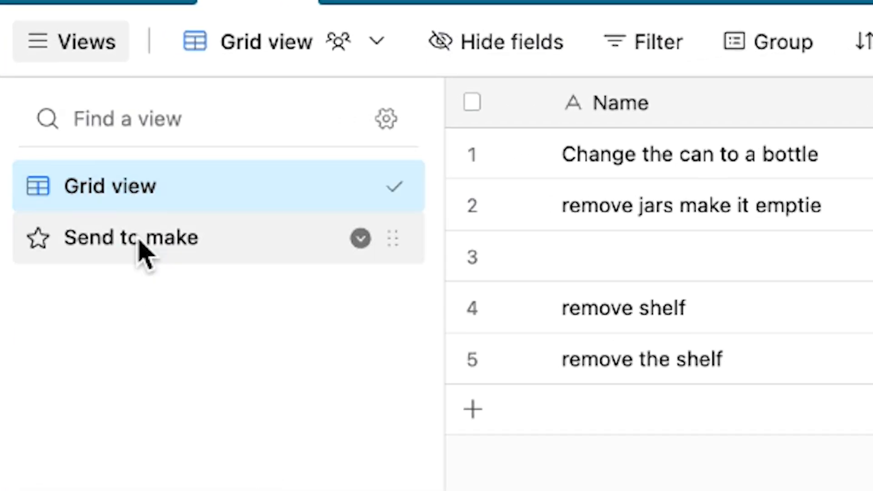
{"action": "mouse_move", "coordinate": [132, 197]}
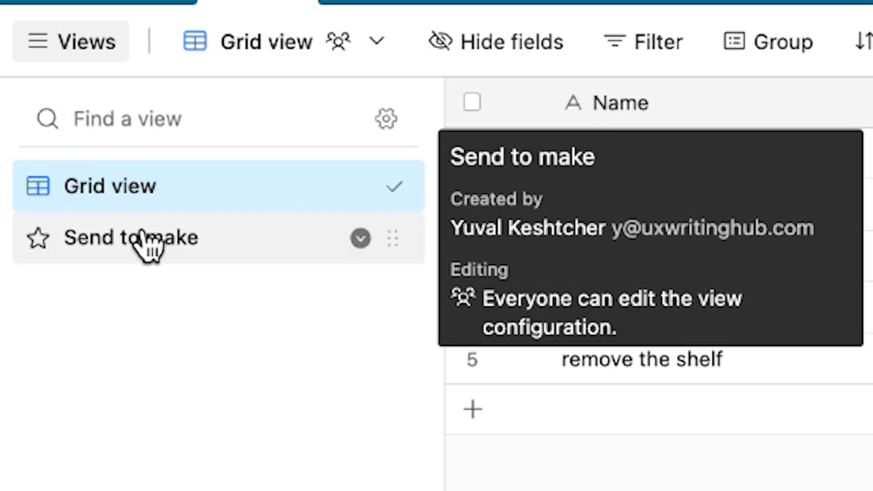
{"action": "left_click", "coordinate": [148, 241]}
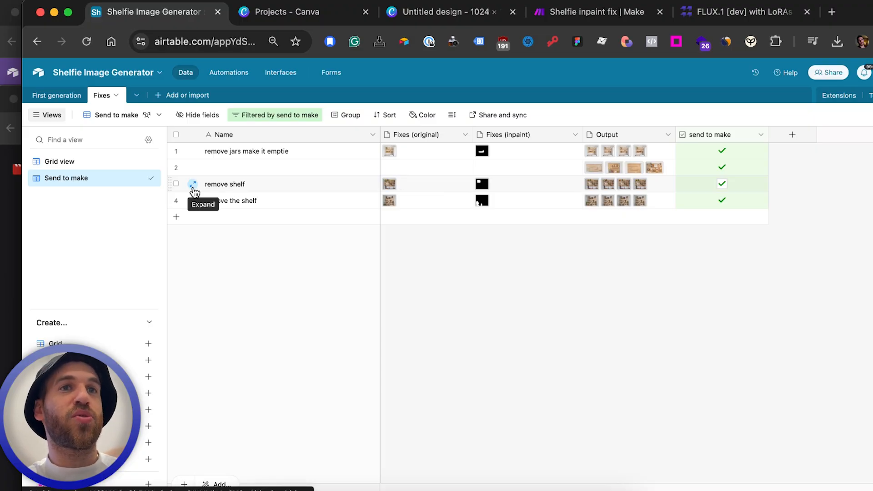
{"action": "left_click", "coordinate": [259, 116]}
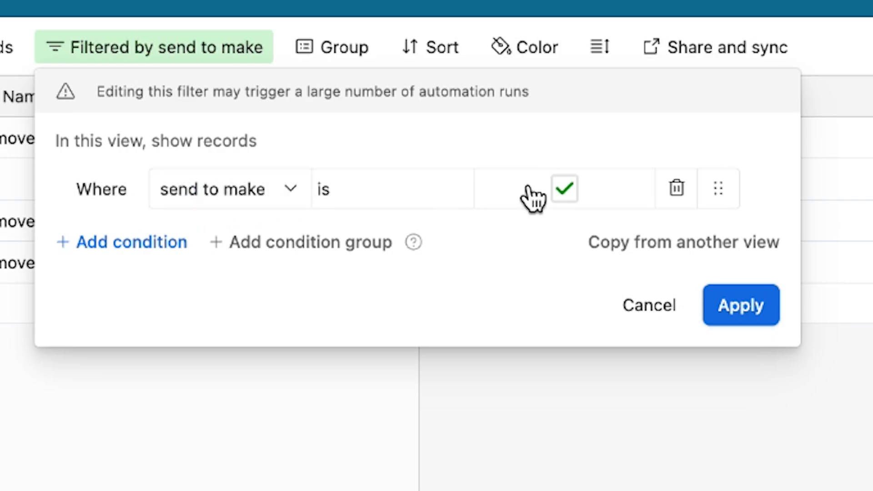
{"action": "left_click", "coordinate": [525, 457]}
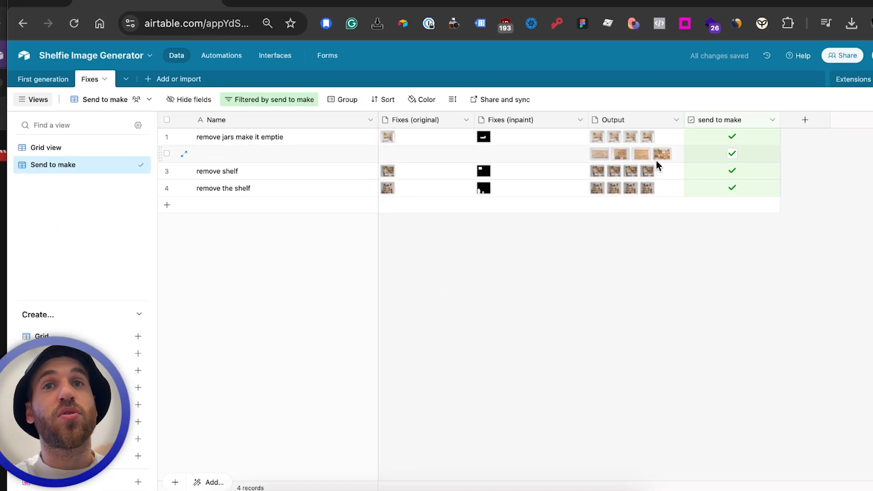
Untick send to make for the "remove jars make it emptie" record and switch back to Grid view
{"action": "left_click", "coordinate": [843, 139]}
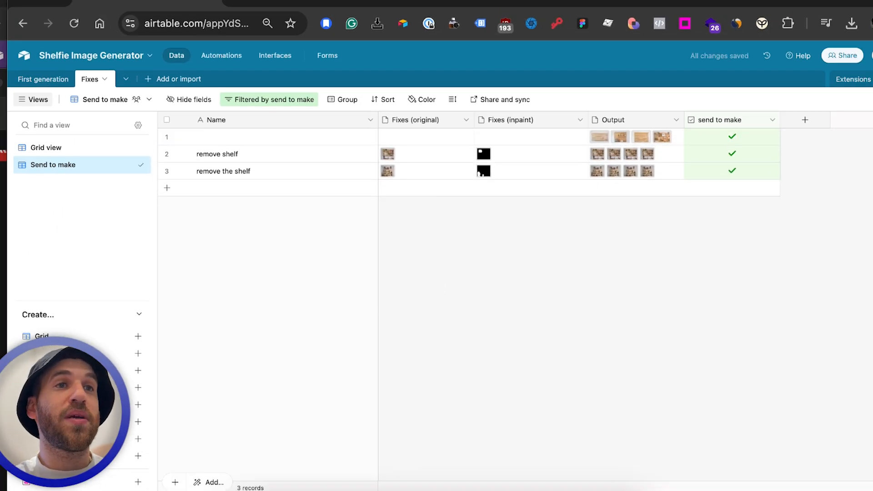
{"action": "left_click", "coordinate": [48, 148]}
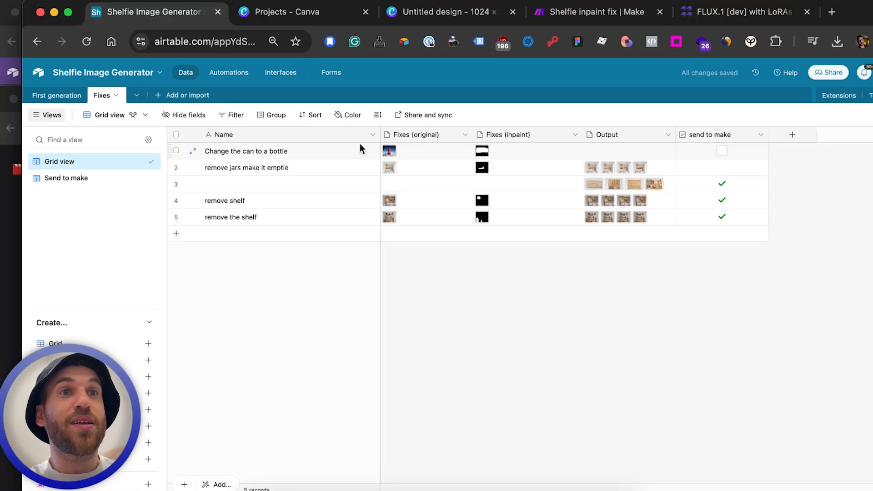
Examine the fix image automation's record-enters-view trigger and its script action's recordid input and code
{"action": "left_click", "coordinate": [229, 73]}
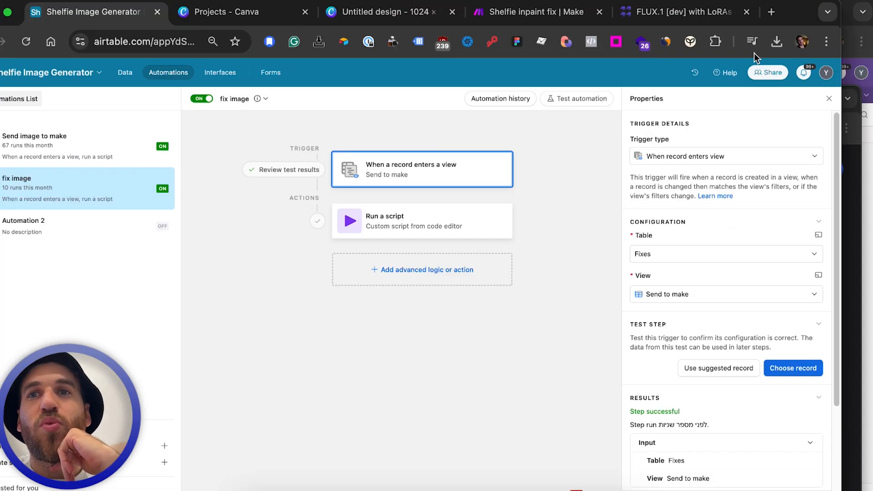
{"action": "scroll", "coordinate": [659, 212], "scroll_direction": "down", "scroll_amount": 3}
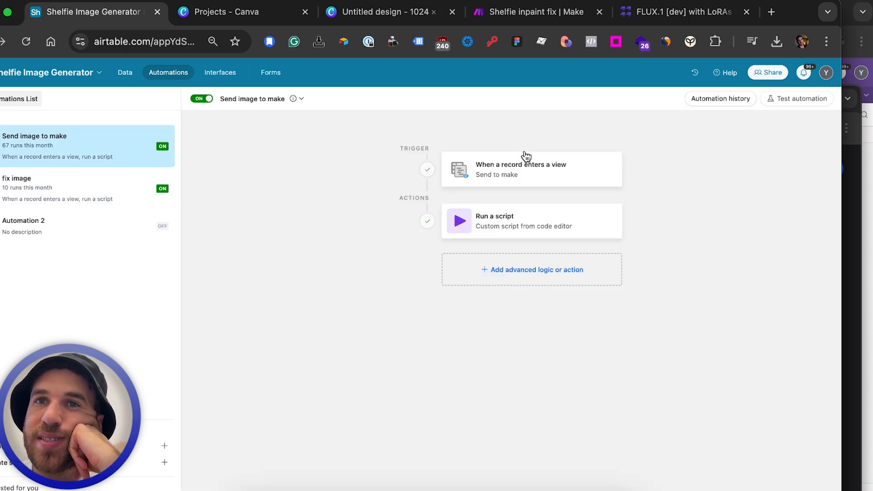
{"action": "left_click", "coordinate": [583, 165]}
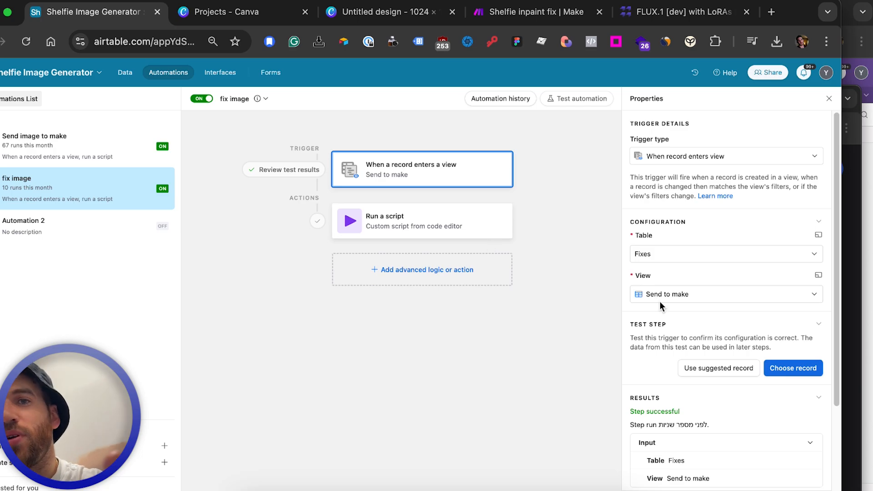
{"action": "scroll", "coordinate": [710, 306], "scroll_direction": "down", "scroll_amount": 3}
{"action": "left_click", "coordinate": [399, 221]}
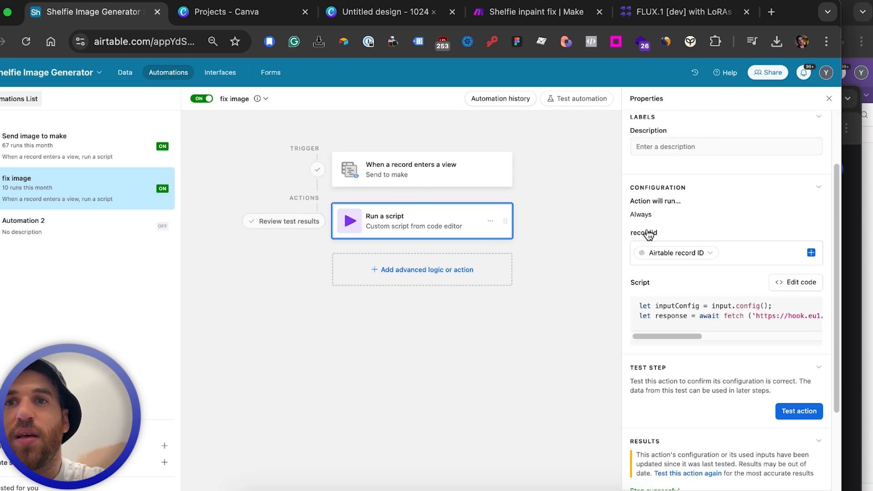
{"action": "scroll", "coordinate": [710, 328], "scroll_direction": "down", "scroll_amount": 1}
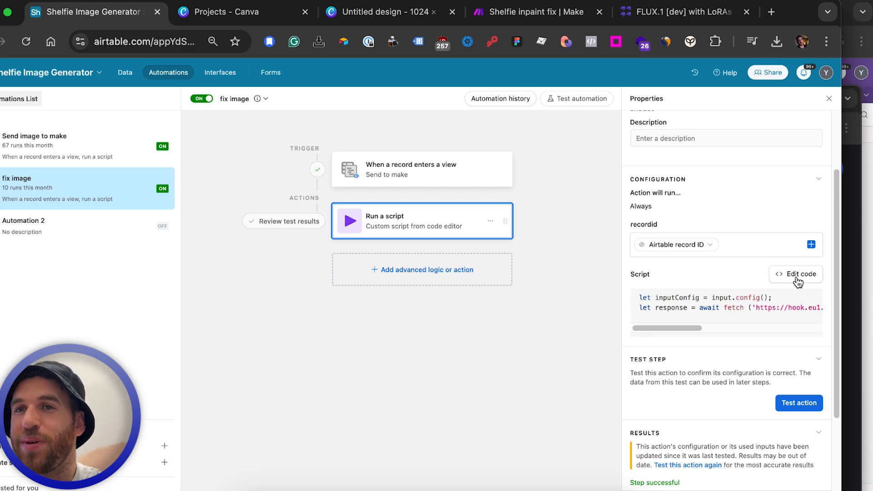
Examine the fix image automation's full script code and recordid input, then switch to the Shelfie inpaint fix scenario in Make
{"action": "left_click", "coordinate": [799, 278]}
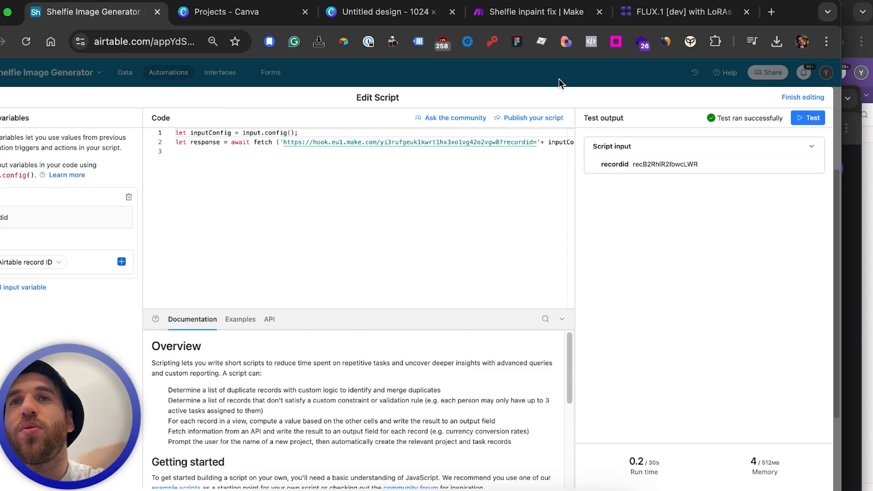
{"action": "left_click", "coordinate": [539, 79]}
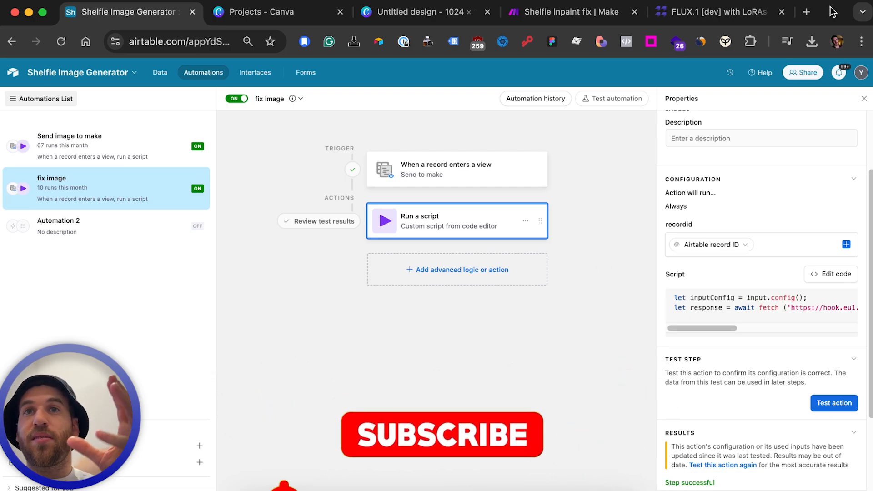
{"action": "left_click", "coordinate": [553, 13]}
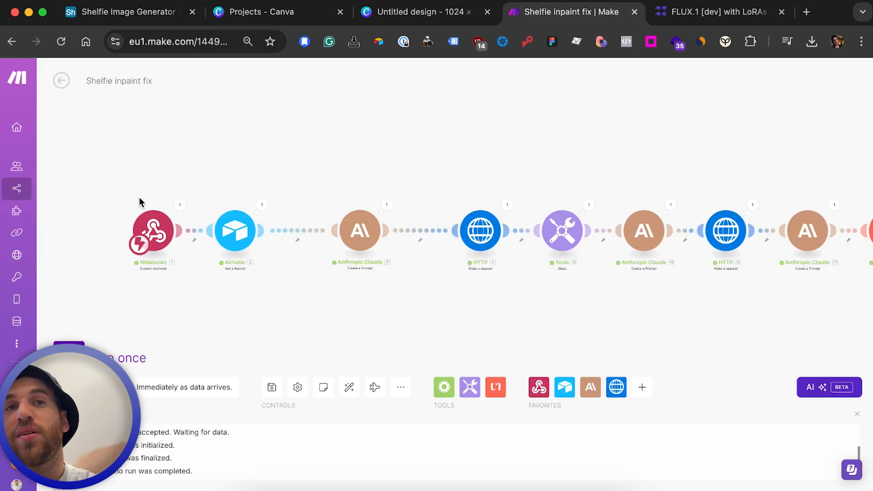
{"action": "mouse_move", "coordinate": [24, 190]}
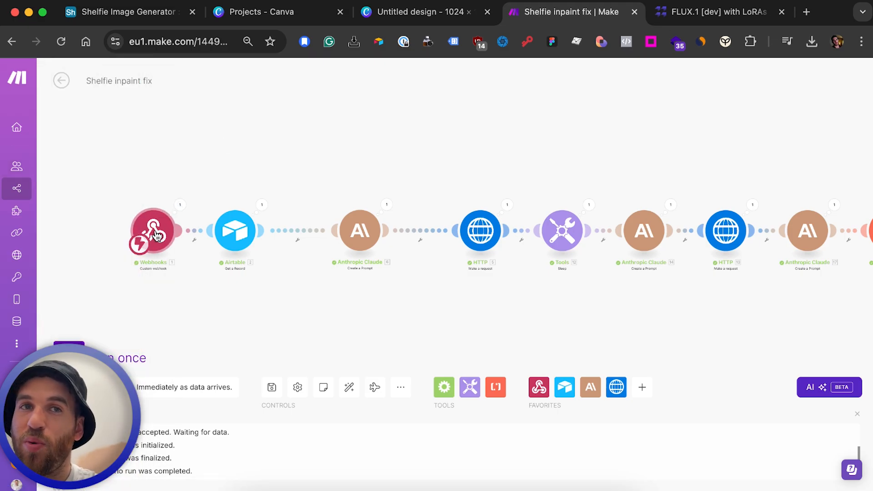
Start a new Make scenario and add a Custom webhook as its trigger
{"action": "left_click", "coordinate": [594, 14]}
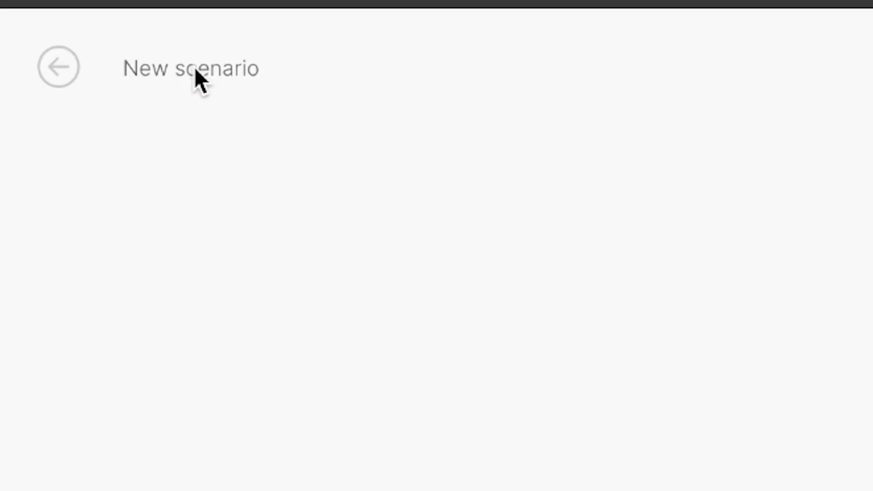
{"action": "left_click", "coordinate": [195, 69]}
{"action": "type", "text": "test test"}
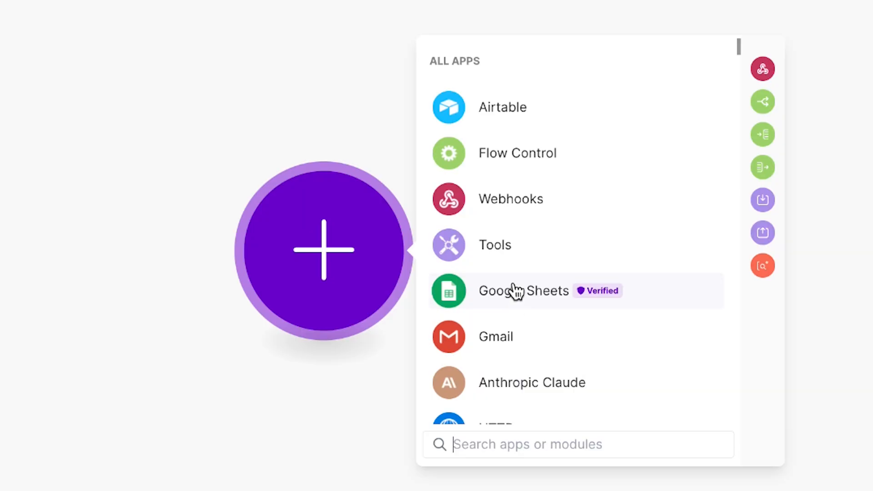
{"action": "left_click", "coordinate": [516, 198]}
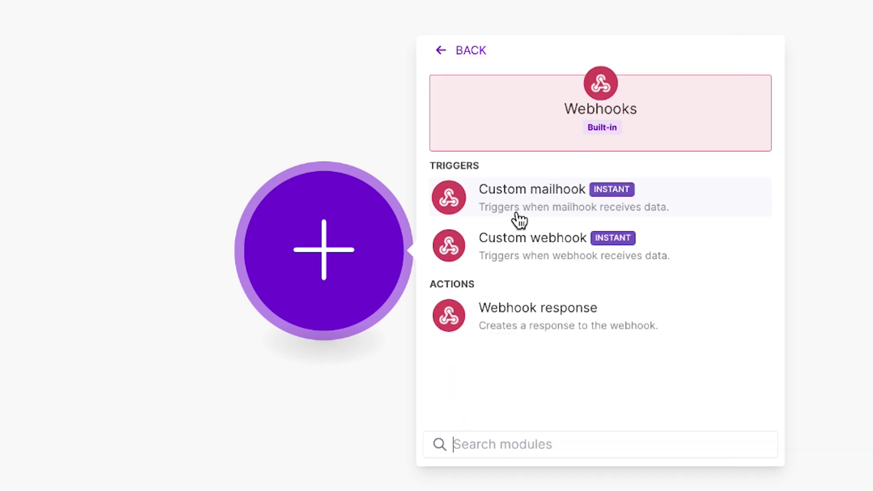
{"action": "left_click", "coordinate": [535, 237]}
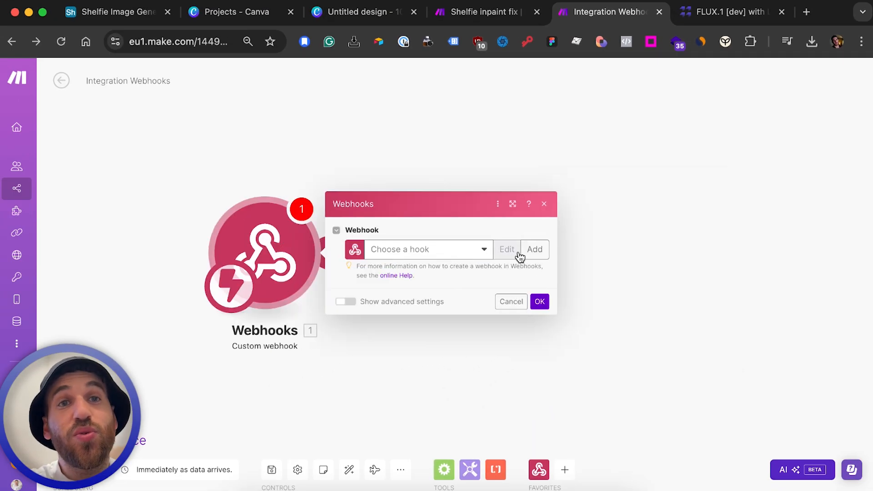
Create a new webhook for the trigger and copy its address
{"action": "left_click", "coordinate": [530, 251]}
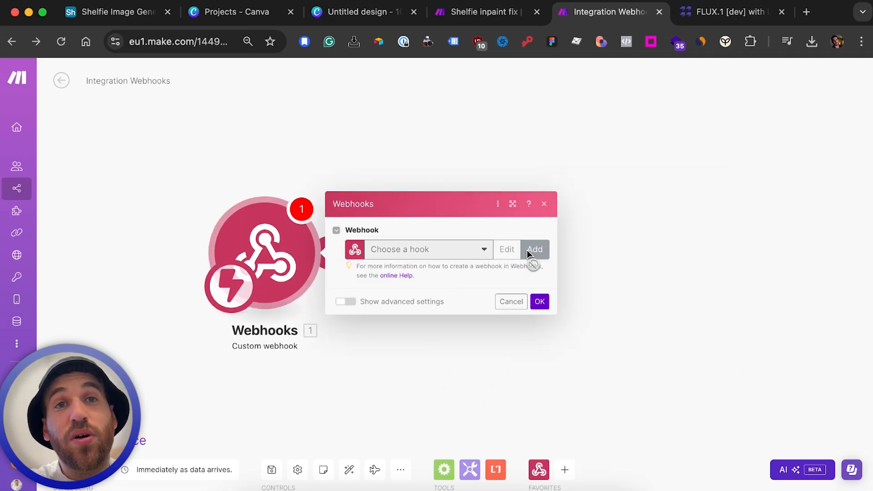
{"action": "left_click", "coordinate": [761, 333]}
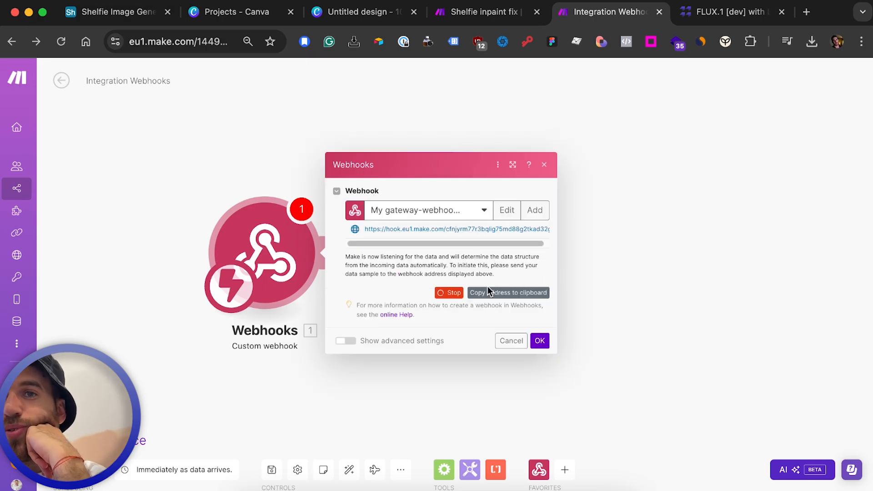
{"action": "left_click", "coordinate": [484, 295]}
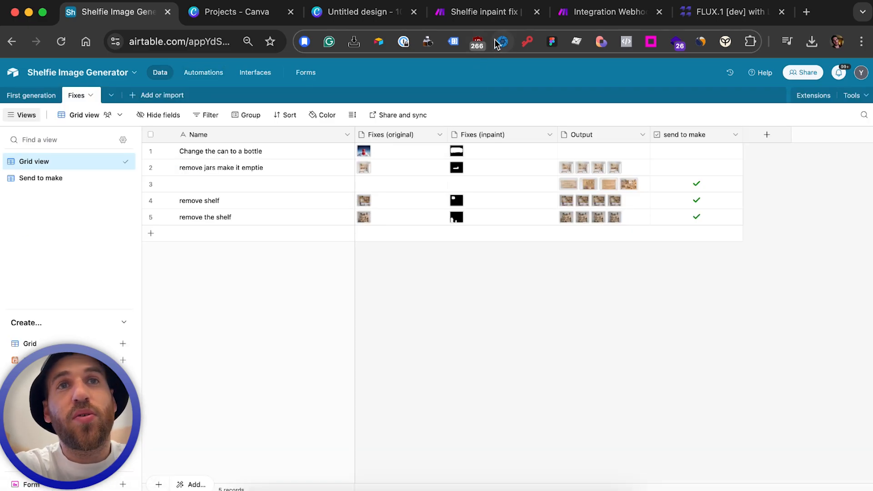
Back in the new webhook scenario, add an Airtable Get a Record module after the webhook
{"action": "left_click", "coordinate": [620, 13]}
{"action": "left_click", "coordinate": [329, 252]}
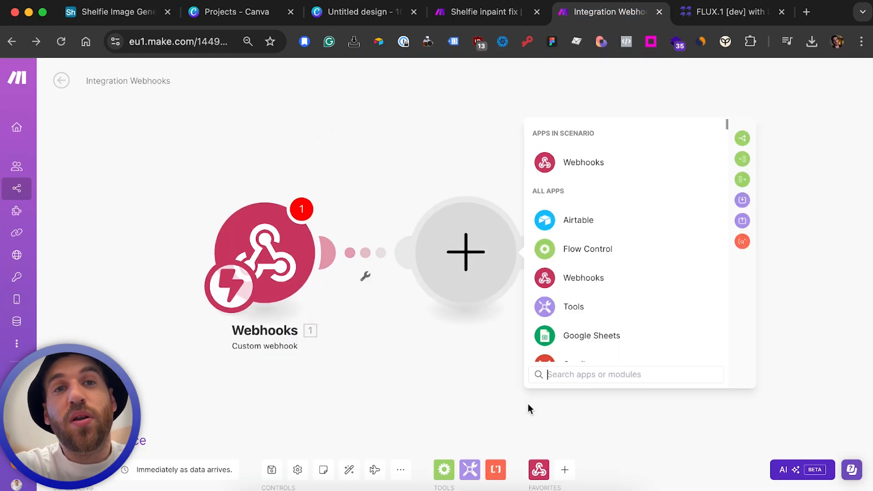
{"action": "type", "text": "air"}
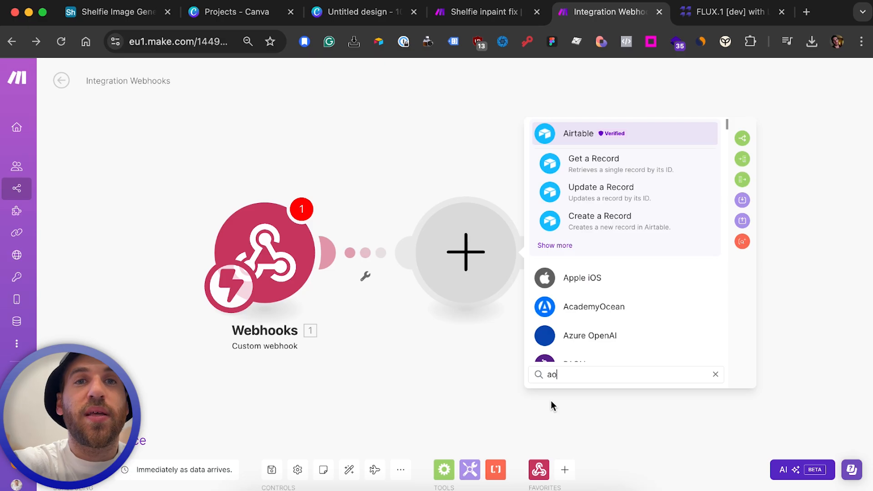
{"action": "left_click", "coordinate": [598, 166]}
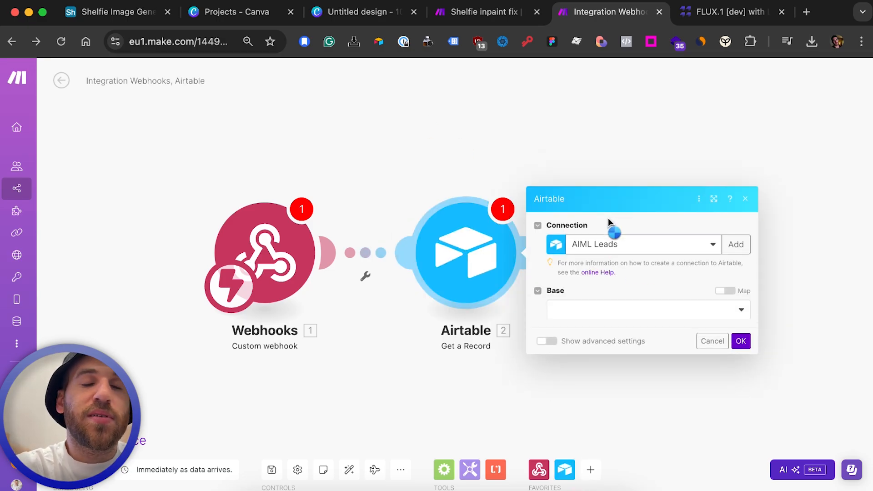
Set the Airtable module's connection to Airtable make all, base to Shelfie Image Generator and table to Fixes, then open its Record ID for editing
{"action": "left_click", "coordinate": [608, 227]}
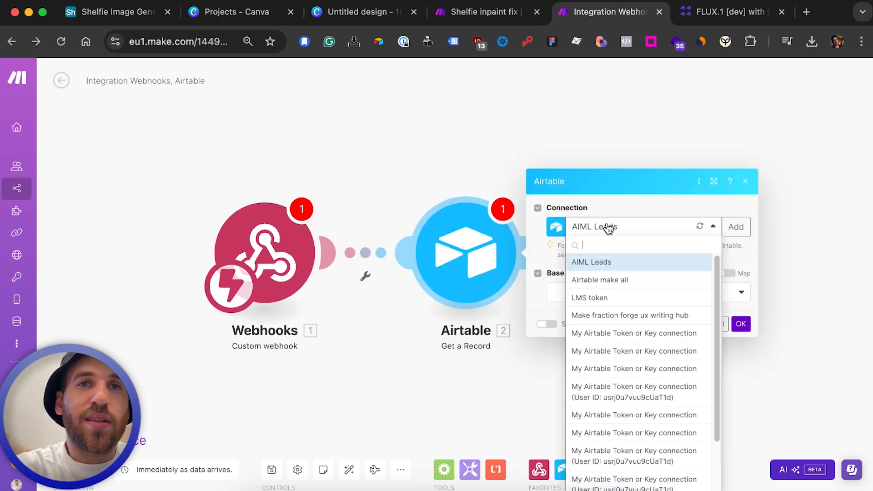
{"action": "left_click", "coordinate": [607, 283]}
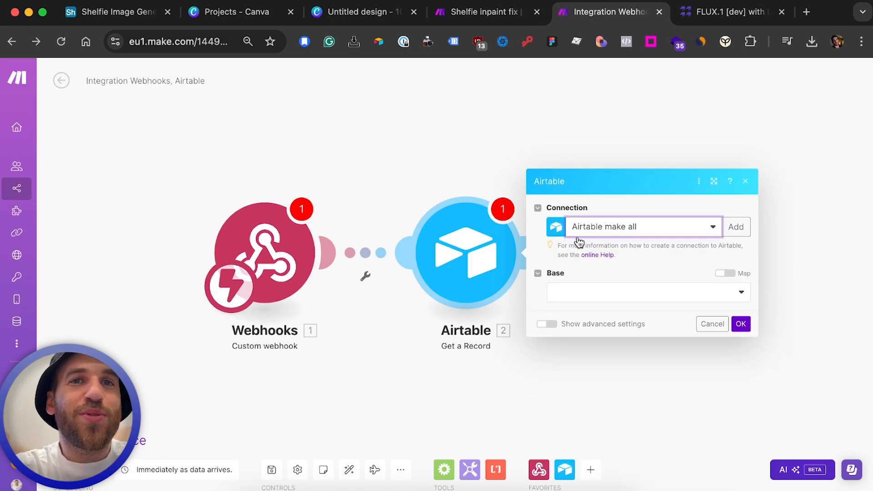
{"action": "left_click", "coordinate": [579, 301]}
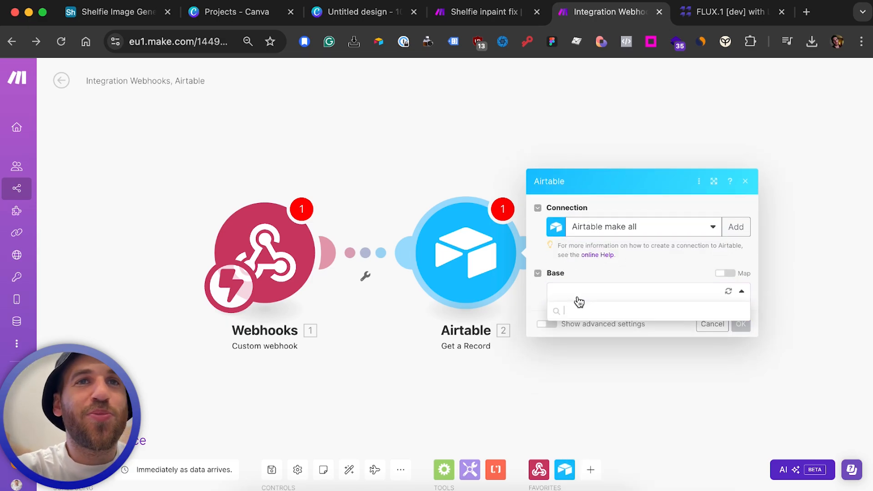
{"action": "left_click", "coordinate": [584, 307]}
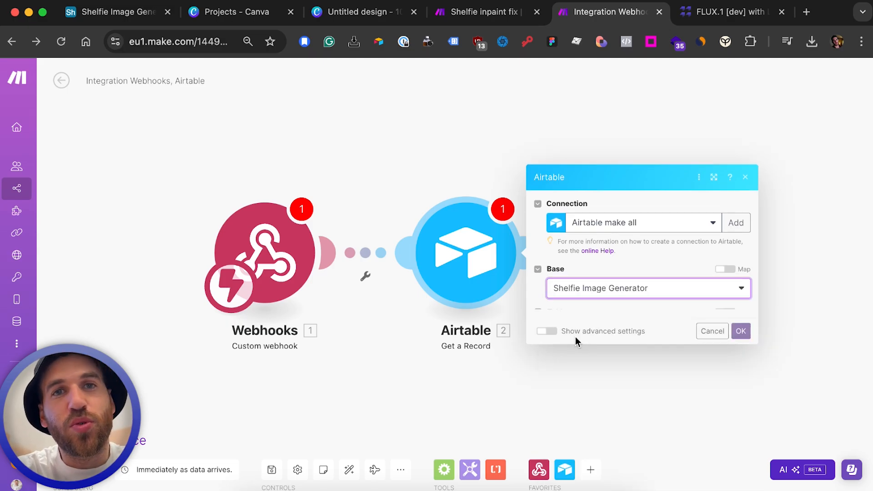
{"action": "left_click", "coordinate": [580, 349]}
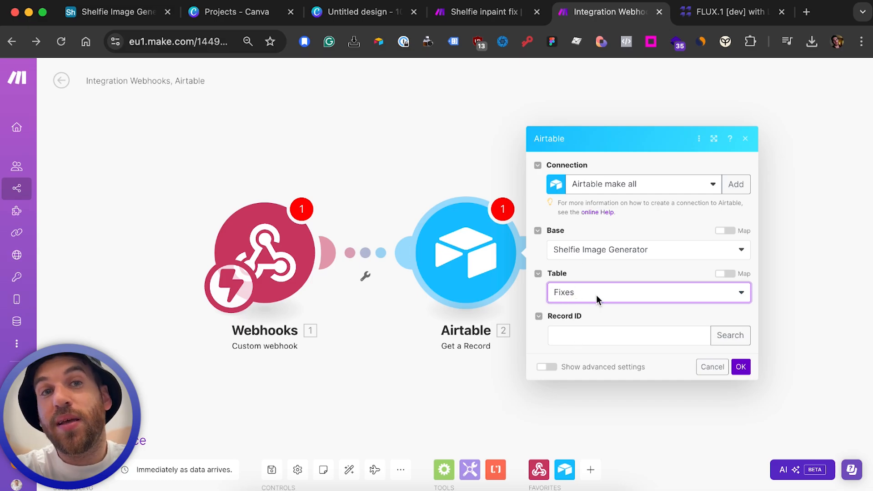
{"action": "left_click", "coordinate": [581, 333]}
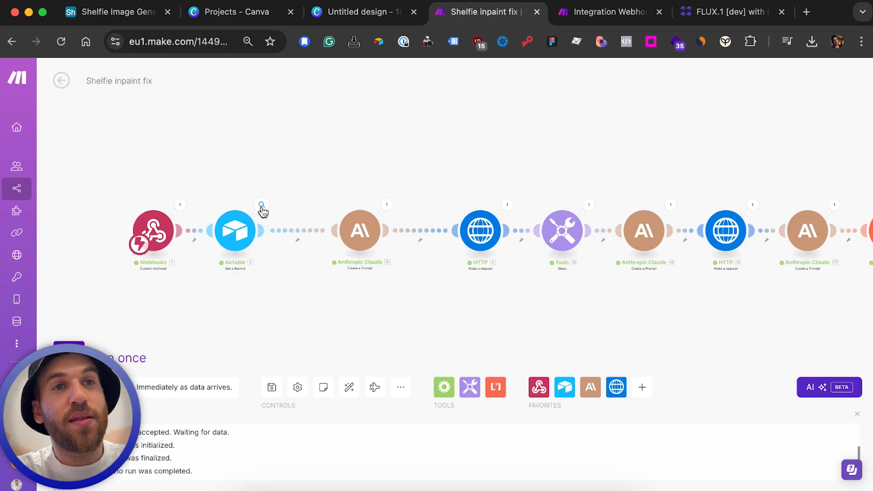
Inspect the Airtable module's output bundle in the Shelfie inpaint fix scenario, expanding Fixes (original) and its thumbnails
{"action": "left_click", "coordinate": [262, 209]}
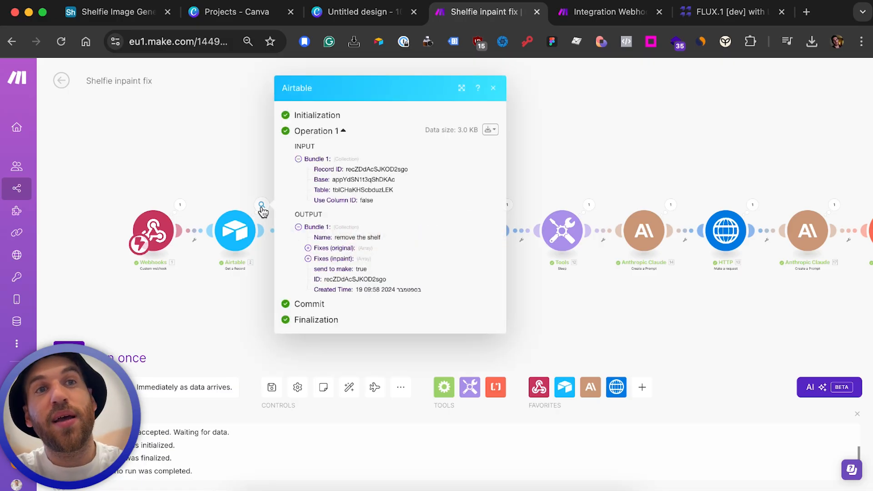
{"action": "left_click", "coordinate": [321, 248]}
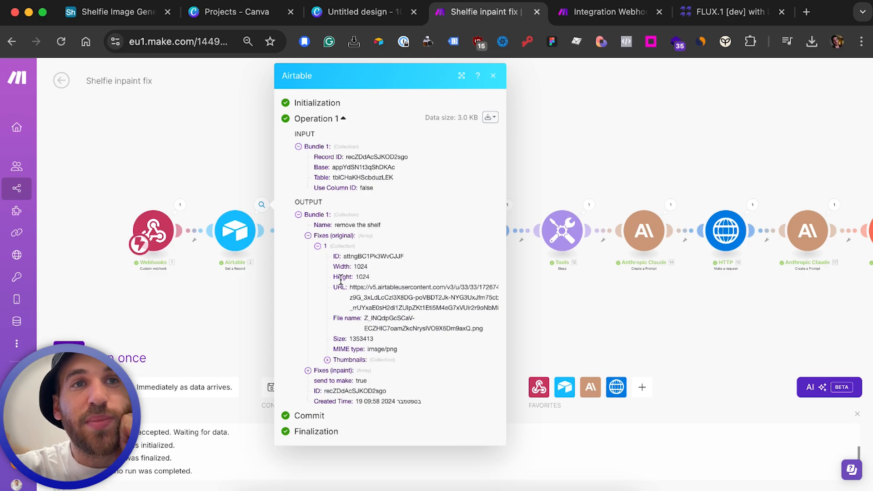
{"action": "left_click", "coordinate": [339, 359]}
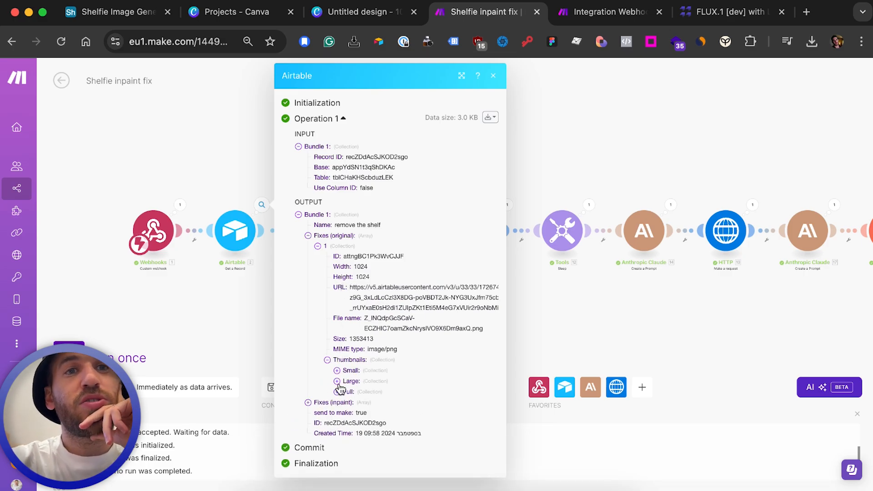
{"action": "left_click", "coordinate": [269, 344]}
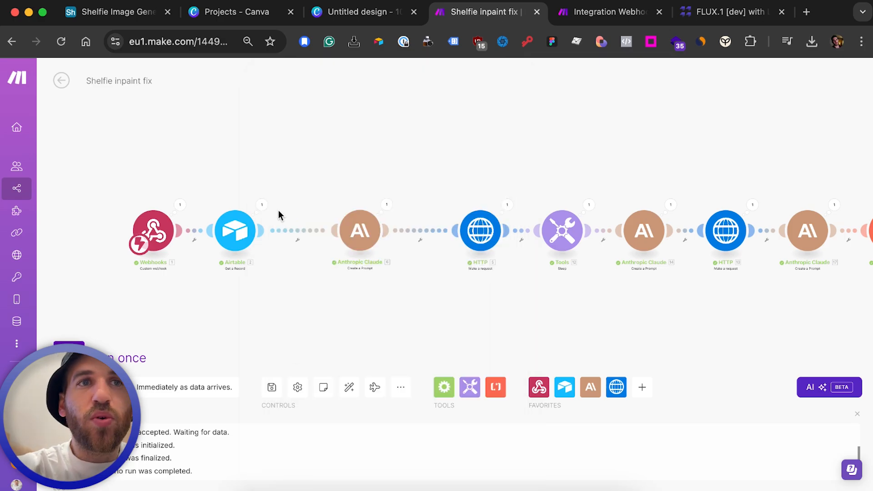
{"action": "left_click_drag", "start_coordinate": [315, 172], "coordinate": [282, 167]}
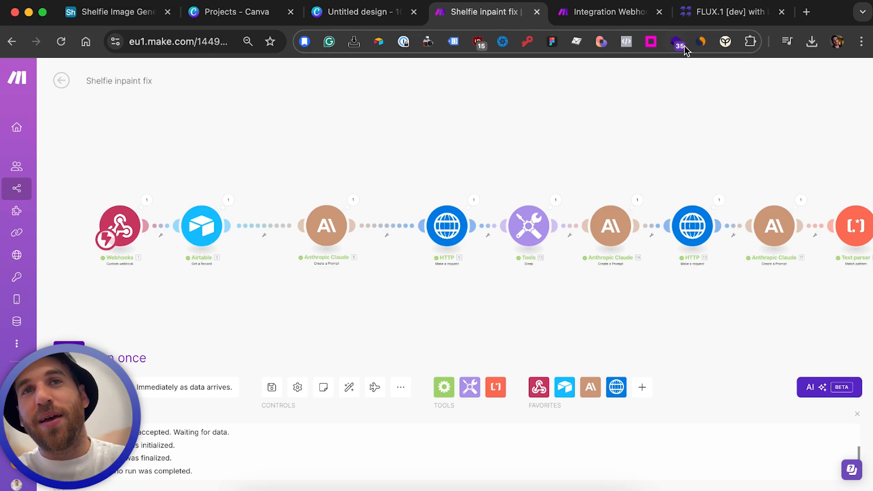
Switch to fal's FLUX.1 [dev] with LoRAs model page and choose the Inpainting variant
{"action": "left_click", "coordinate": [722, 14]}
{"action": "scroll", "coordinate": [365, 158], "scroll_direction": "down", "scroll_amount": 1}
{"action": "scroll", "coordinate": [364, 158], "scroll_direction": "right", "scroll_amount": 1}
{"action": "scroll", "coordinate": [354, 159], "scroll_direction": "up", "scroll_amount": 1}
{"action": "left_click", "coordinate": [212, 118]}
{"action": "left_click", "coordinate": [327, 129]}
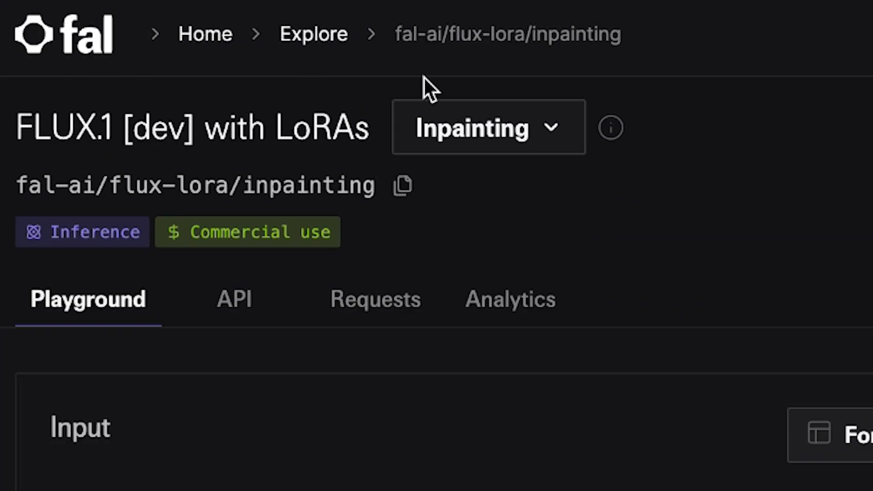
{"action": "left_click", "coordinate": [474, 134]}
{"action": "left_click", "coordinate": [493, 294]}
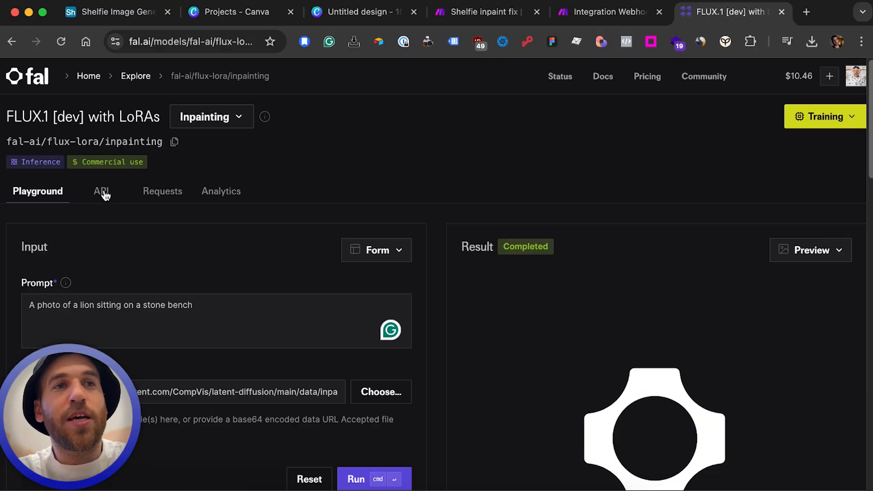
Open the inpainting model's API documentation and choose the HTTP (cURL) version
{"action": "left_click", "coordinate": [236, 300]}
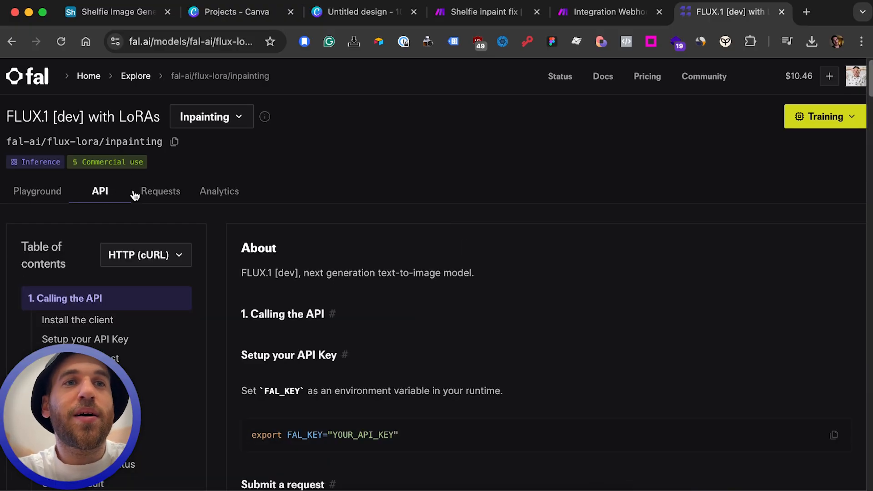
{"action": "scroll", "coordinate": [343, 22], "scroll_direction": "down", "scroll_amount": 20}
{"action": "left_click", "coordinate": [146, 100]}
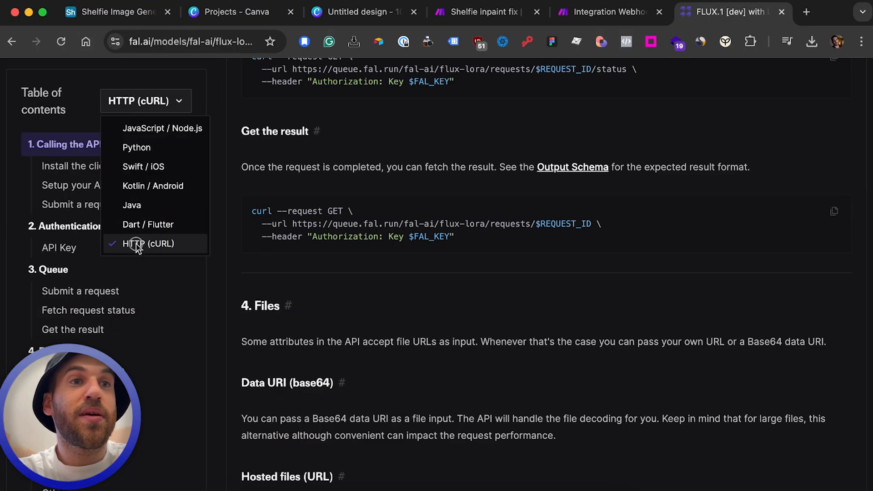
{"action": "left_click", "coordinate": [111, 241]}
Examine the API's input schema and example JSON, highlighting the image_url and mask_url values
{"action": "scroll", "coordinate": [293, 271], "scroll_direction": "down", "scroll_amount": 1}
{"action": "scroll", "coordinate": [294, 270], "scroll_direction": "down", "scroll_amount": 20}
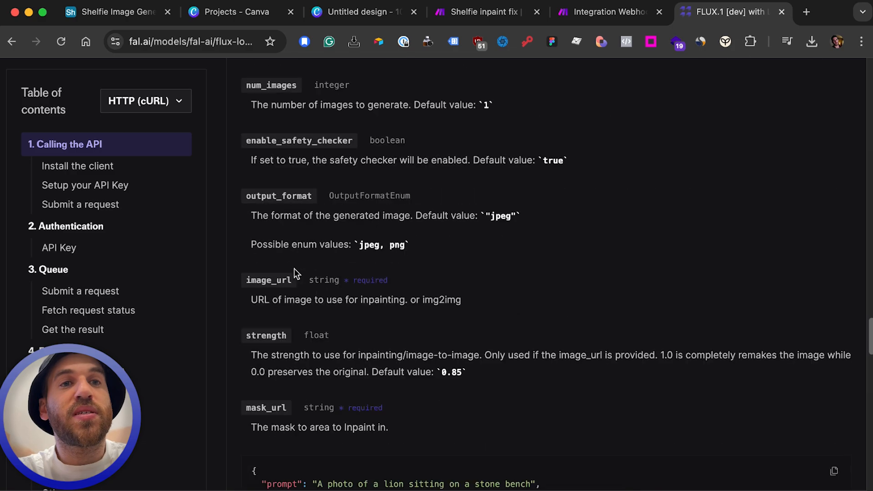
{"action": "scroll", "coordinate": [294, 269], "scroll_direction": "up", "scroll_amount": 1}
{"action": "left_click_drag", "start_coordinate": [253, 191], "coordinate": [365, 360]}
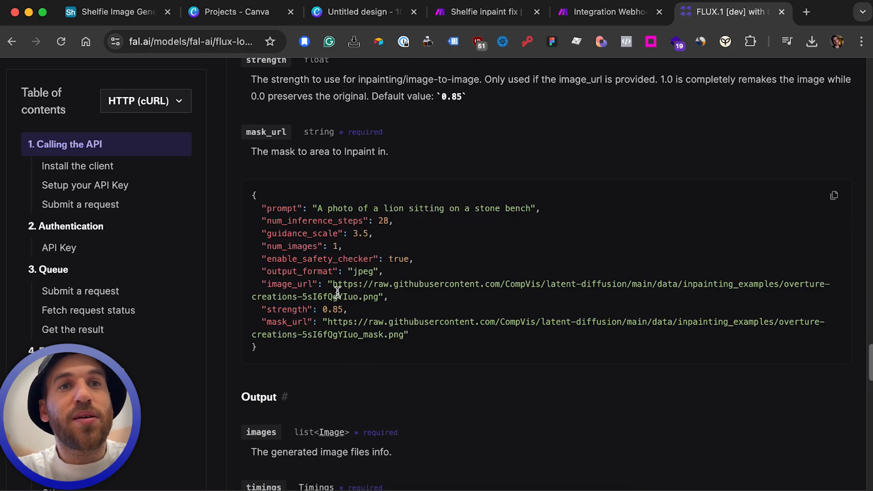
{"action": "left_click_drag", "start_coordinate": [344, 284], "coordinate": [374, 294]}
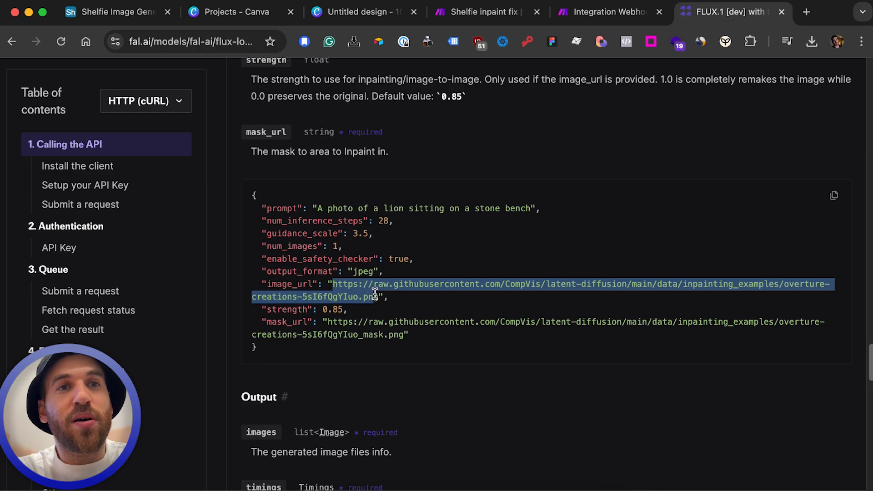
{"action": "left_click_drag", "start_coordinate": [328, 322], "coordinate": [388, 332]}
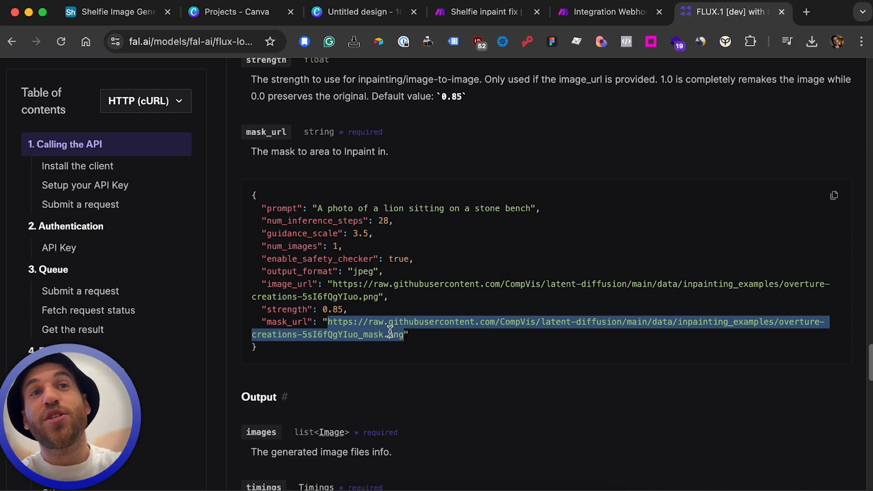
Return to the Shelfie inpaint fix scenario and examine the message text of the first Anthropic Claude module
{"action": "left_click", "coordinate": [482, 11]}
{"action": "left_click", "coordinate": [326, 226]}
{"action": "scroll", "coordinate": [456, 245], "scroll_direction": "down", "scroll_amount": 5}
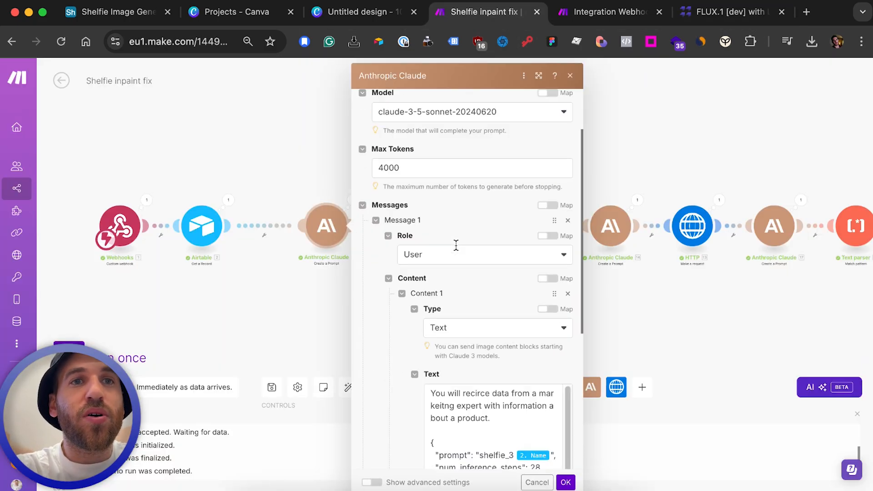
{"action": "scroll", "coordinate": [456, 248], "scroll_direction": "down", "scroll_amount": 1}
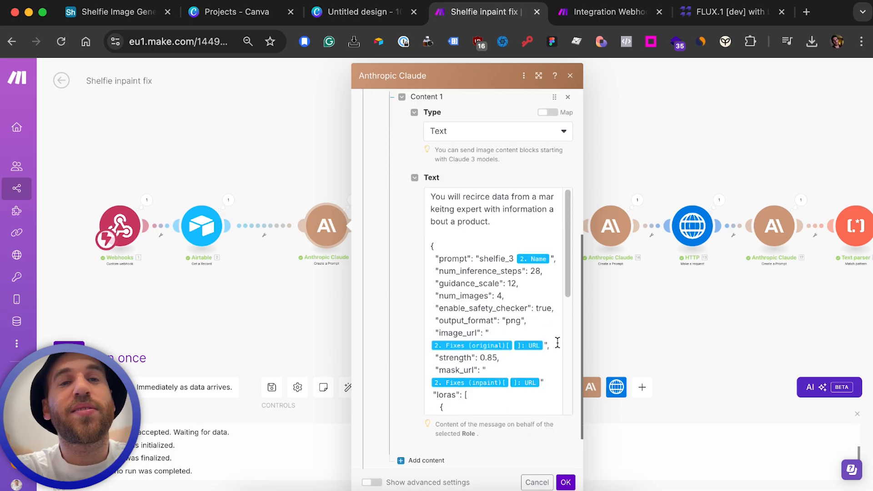
Review the JSON parameters in the Claude message text and highlight the LoRA path URL
{"action": "scroll", "coordinate": [505, 314], "scroll_direction": "down", "scroll_amount": 2}
{"action": "scroll", "coordinate": [505, 314], "scroll_direction": "up", "scroll_amount": 2}
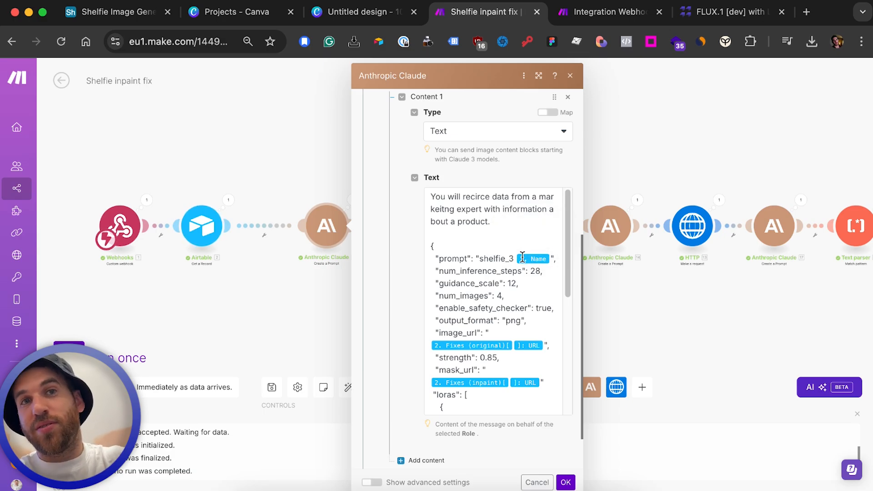
{"action": "scroll", "coordinate": [521, 257], "scroll_direction": "down", "scroll_amount": 1}
{"action": "scroll", "coordinate": [469, 332], "scroll_direction": "down", "scroll_amount": 2}
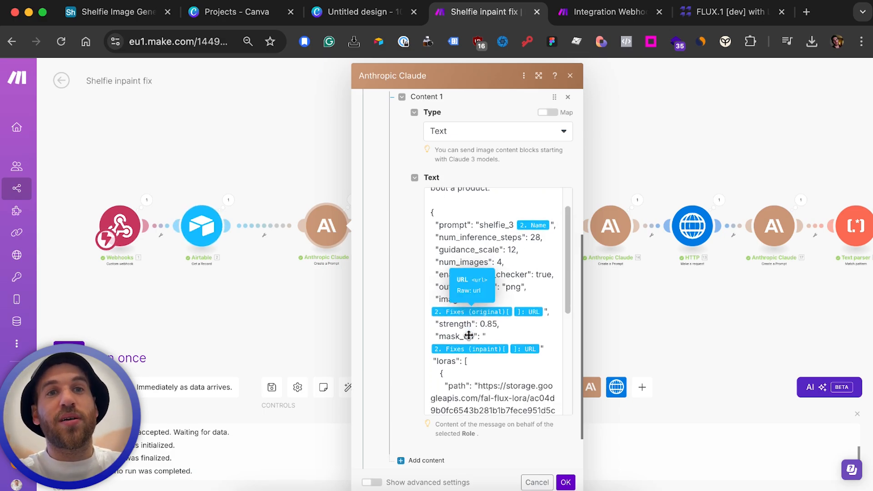
{"action": "scroll", "coordinate": [466, 351], "scroll_direction": "down", "scroll_amount": 4}
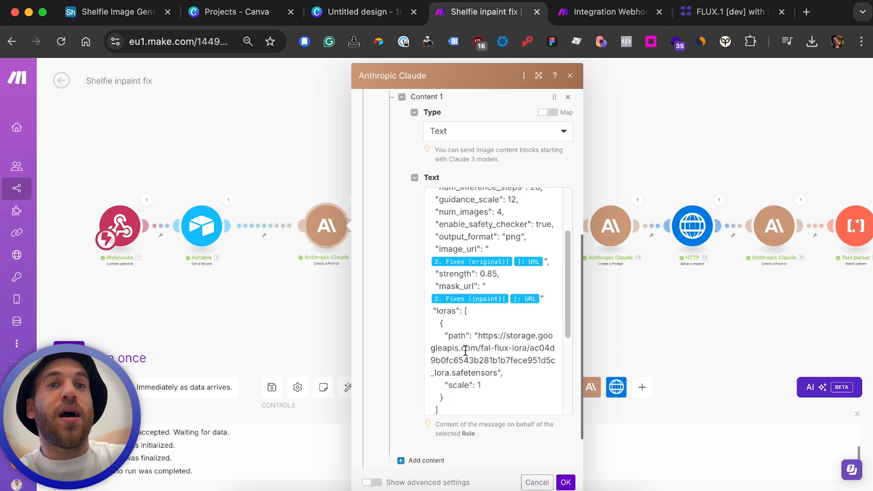
{"action": "left_click_drag", "start_coordinate": [447, 335], "coordinate": [501, 378]}
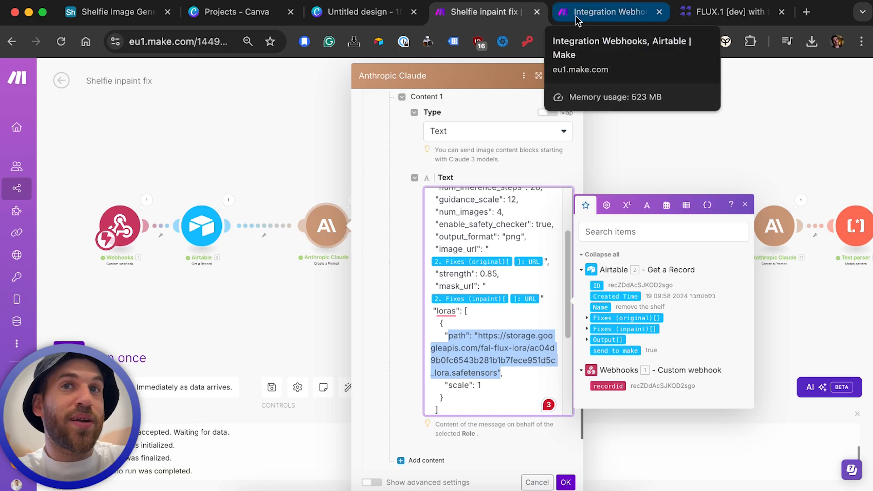
Switch to fal, open inference for the trained LoRA, highlight the shelfie_3 trigger word in the prompt and return to the training list
{"action": "left_click", "coordinate": [702, 9]}
{"action": "scroll", "coordinate": [410, 234], "scroll_direction": "up", "scroll_amount": 20}
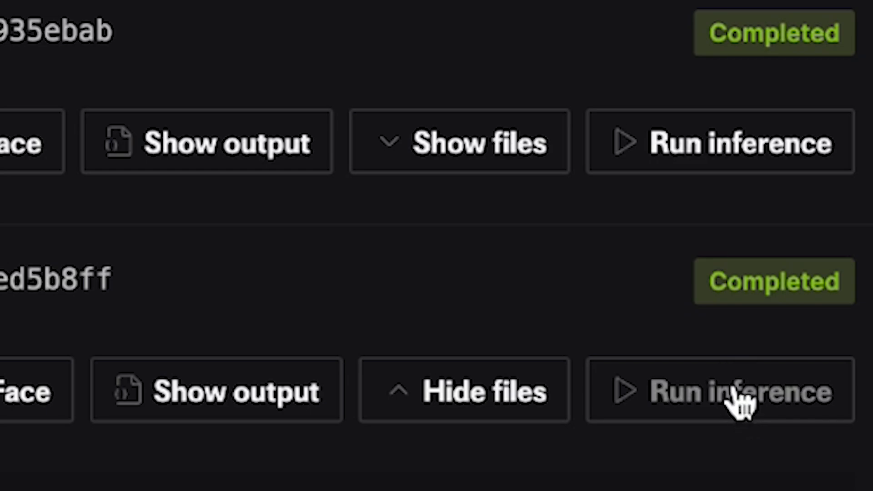
{"action": "left_click", "coordinate": [708, 406]}
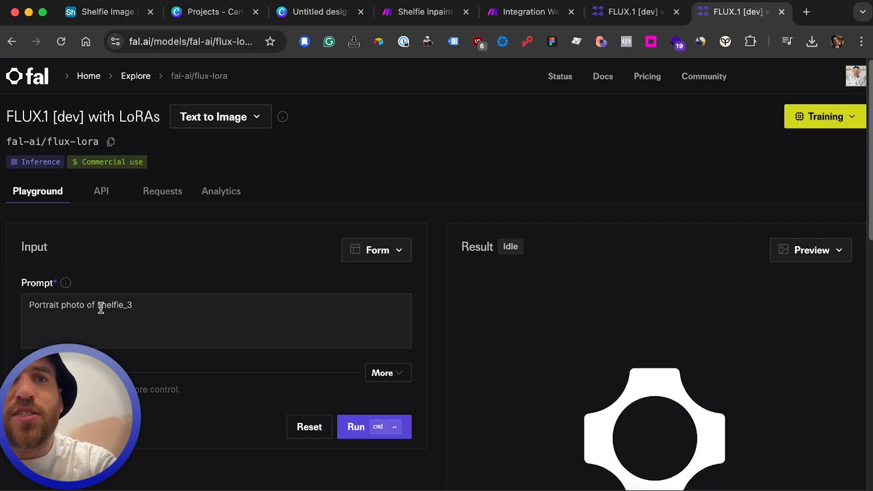
{"action": "left_click_drag", "start_coordinate": [101, 308], "coordinate": [162, 303]}
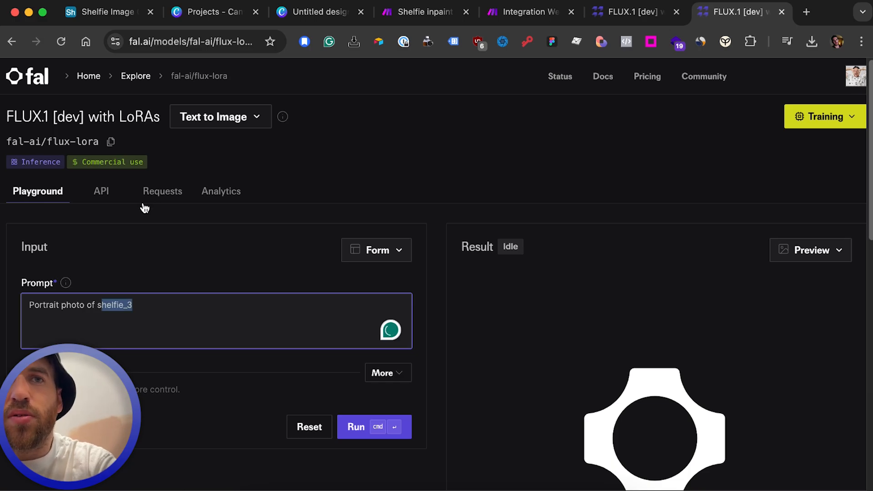
{"action": "left_click", "coordinate": [12, 42]}
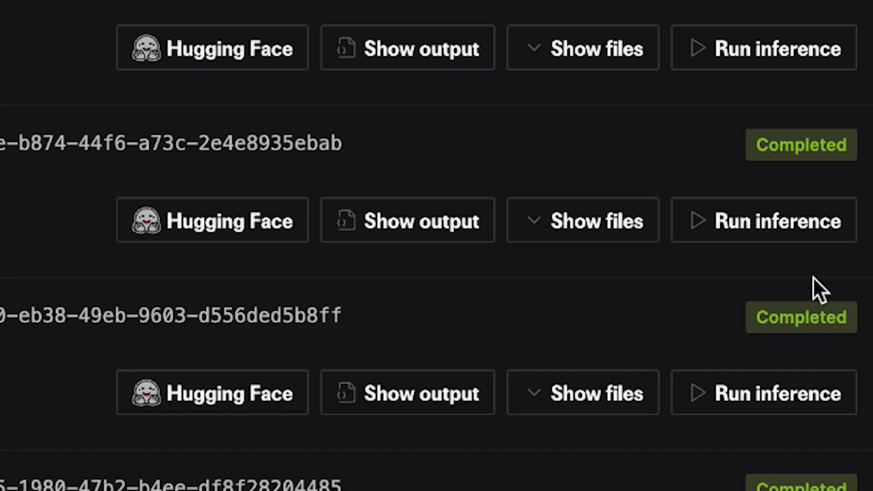
Show the files of a completed LoRA training and locate the link of its lora.safetensors file
{"action": "left_click", "coordinate": [579, 218]}
{"action": "scroll", "coordinate": [607, 341], "scroll_direction": "down", "scroll_amount": 3}
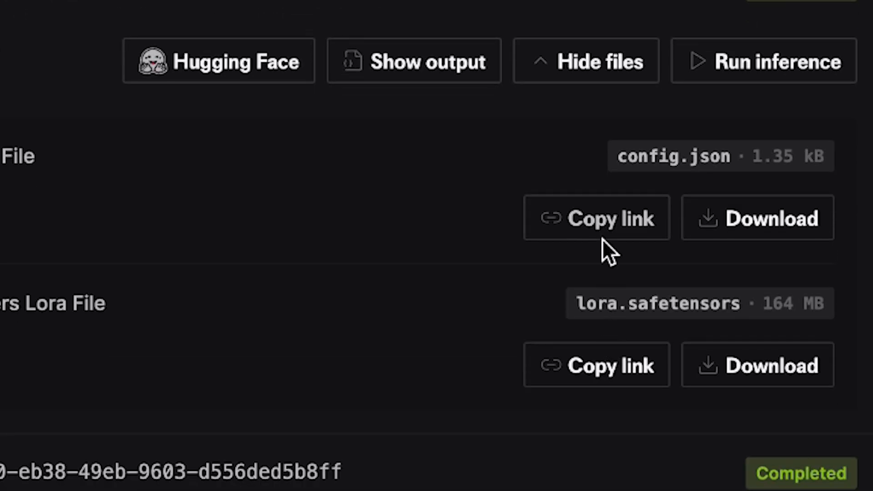
{"action": "scroll", "coordinate": [604, 252], "scroll_direction": "down", "scroll_amount": 1}
{"action": "left_click_drag", "start_coordinate": [674, 262], "coordinate": [610, 264]}
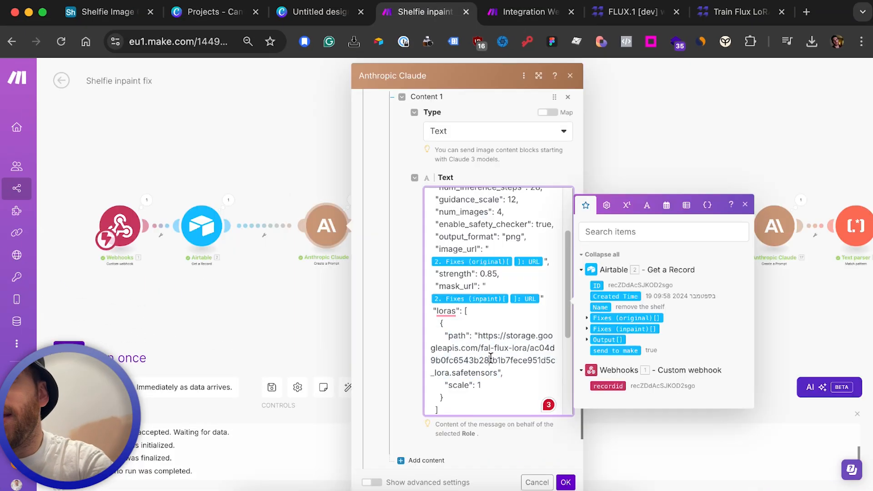
Return to the Shelfie inpaint fix scenario and highlight the LoRA path and loras block in the Claude message text
{"action": "left_click_drag", "start_coordinate": [479, 334], "coordinate": [498, 374]}
{"action": "left_click", "coordinate": [564, 408]}
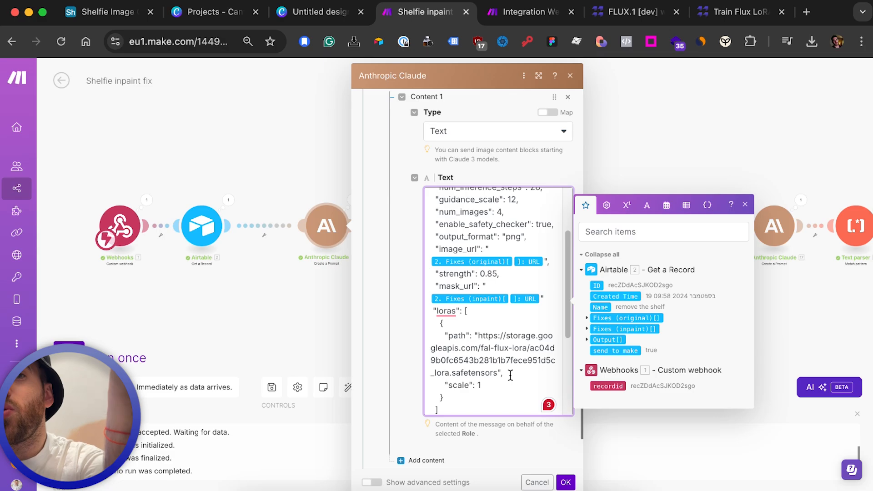
{"action": "scroll", "coordinate": [511, 376], "scroll_direction": "down", "scroll_amount": 1}
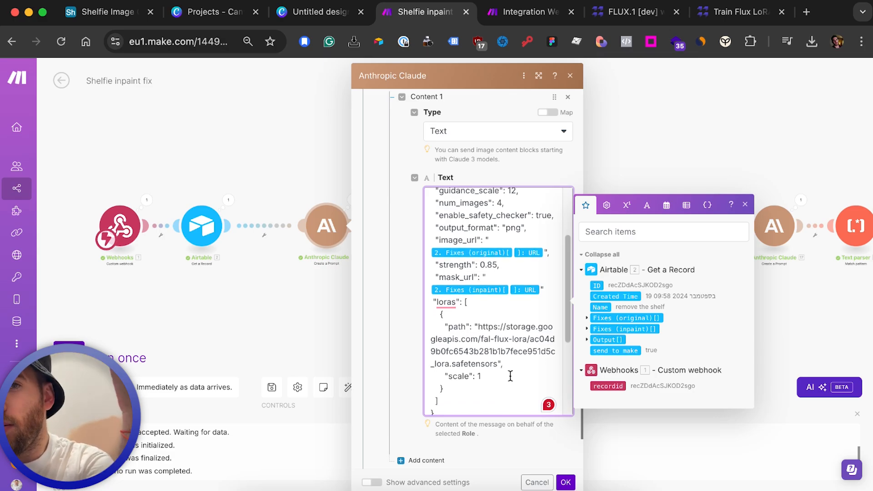
{"action": "scroll", "coordinate": [511, 376], "scroll_direction": "down", "scroll_amount": 1}
{"action": "left_click_drag", "start_coordinate": [434, 291], "coordinate": [488, 323]}
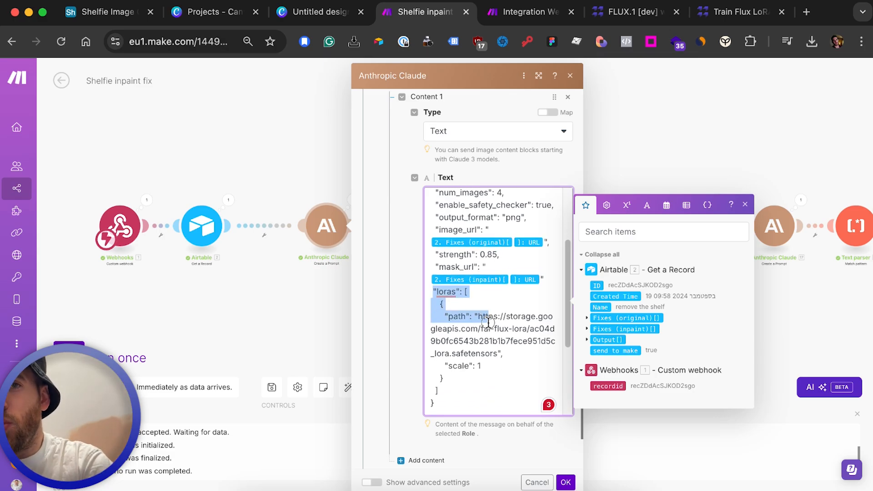
{"action": "scroll", "coordinate": [489, 323], "scroll_direction": "up", "scroll_amount": 10}
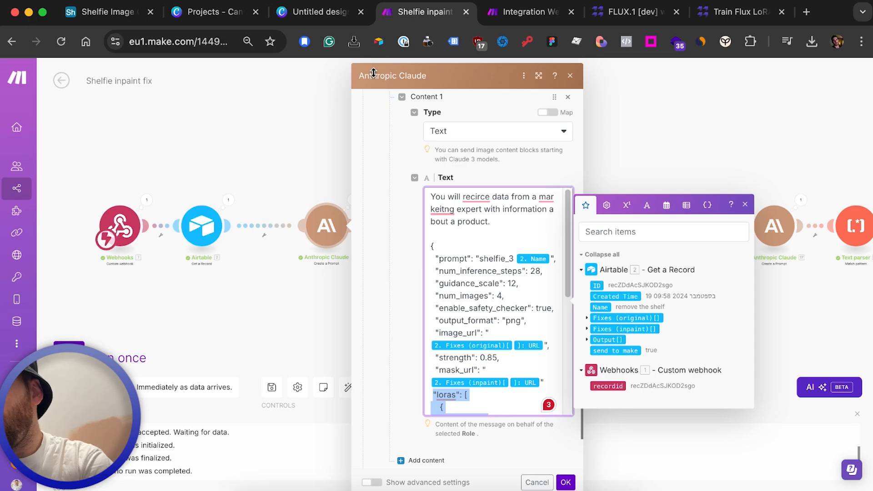
Examine the full JSON template and the JSON-only output instructions in the Claude message, and close the module settings
{"action": "left_click_drag", "start_coordinate": [432, 246], "coordinate": [487, 358]}
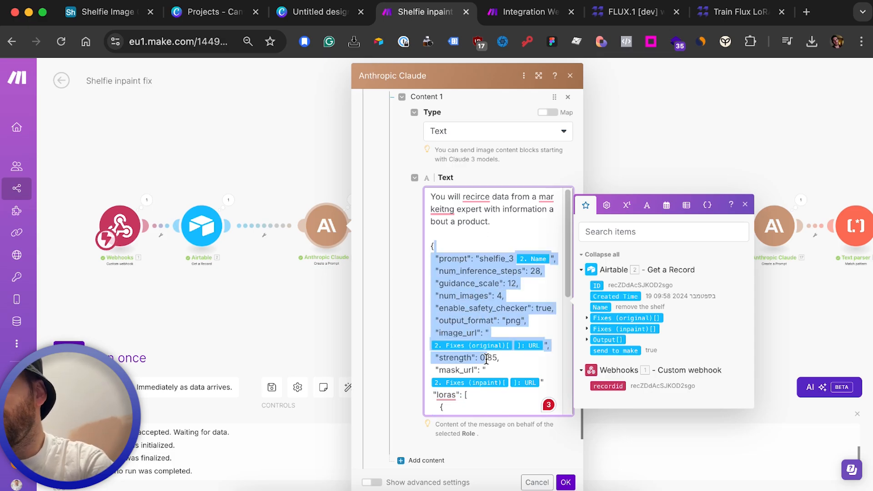
{"action": "scroll", "coordinate": [487, 274], "scroll_direction": "down", "scroll_amount": 1}
{"action": "scroll", "coordinate": [485, 335], "scroll_direction": "down", "scroll_amount": 3}
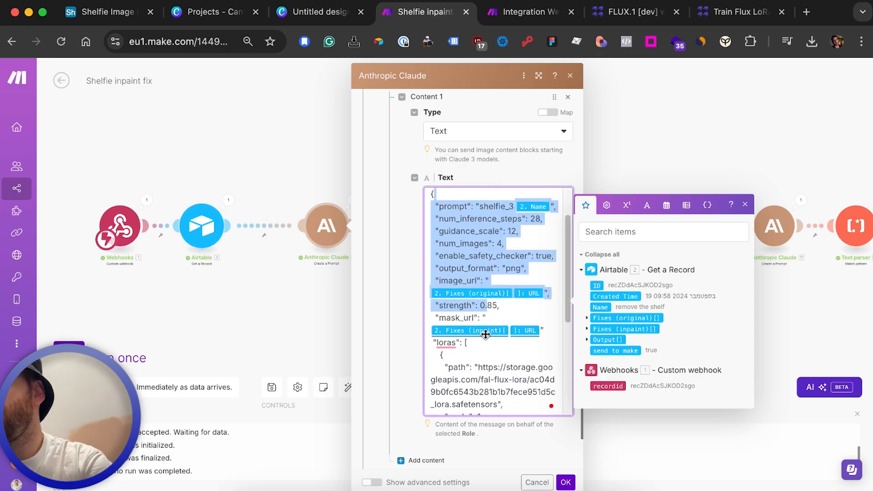
{"action": "left_click", "coordinate": [479, 336]}
{"action": "left_click_drag", "start_coordinate": [506, 354], "coordinate": [453, 325]}
{"action": "scroll", "coordinate": [453, 327], "scroll_direction": "down", "scroll_amount": 3}
{"action": "left_click", "coordinate": [461, 311]}
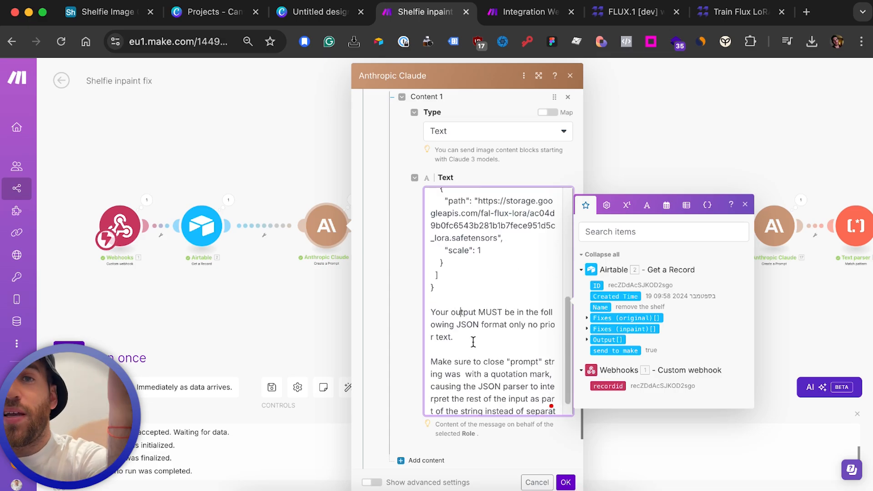
{"action": "scroll", "coordinate": [473, 342], "scroll_direction": "down", "scroll_amount": 1}
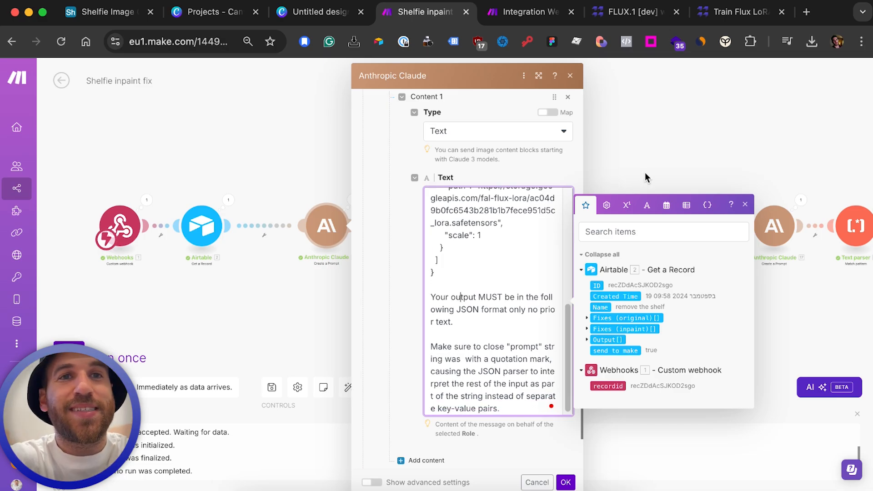
{"action": "left_click", "coordinate": [702, 133]}
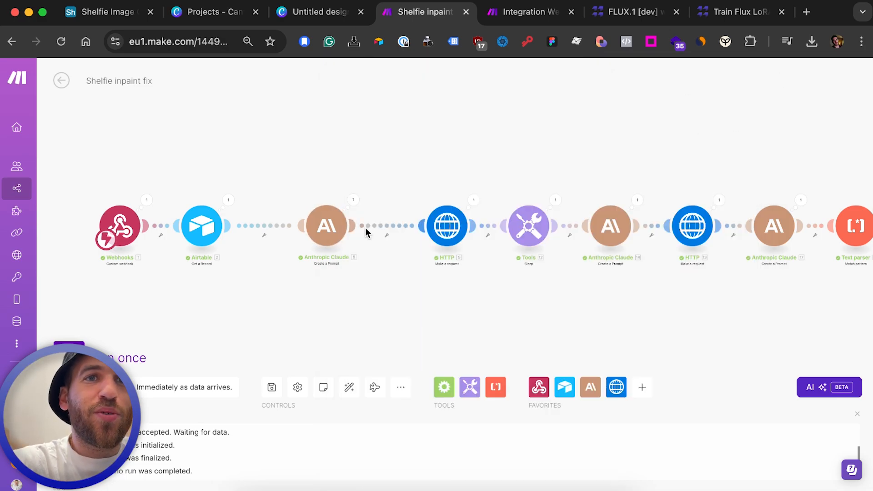
Inspect the first Claude module's run output down to the content text, highlight the generated JSON and close the details
{"action": "left_click", "coordinate": [352, 200]}
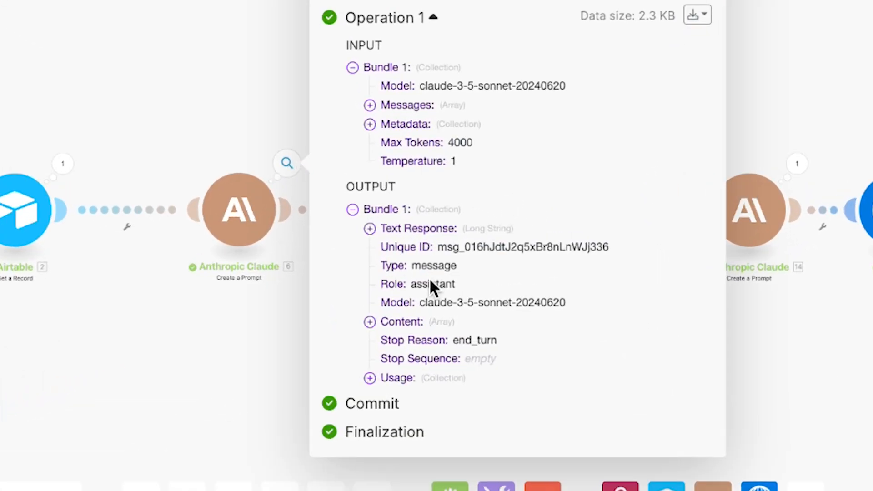
{"action": "left_click", "coordinate": [388, 324]}
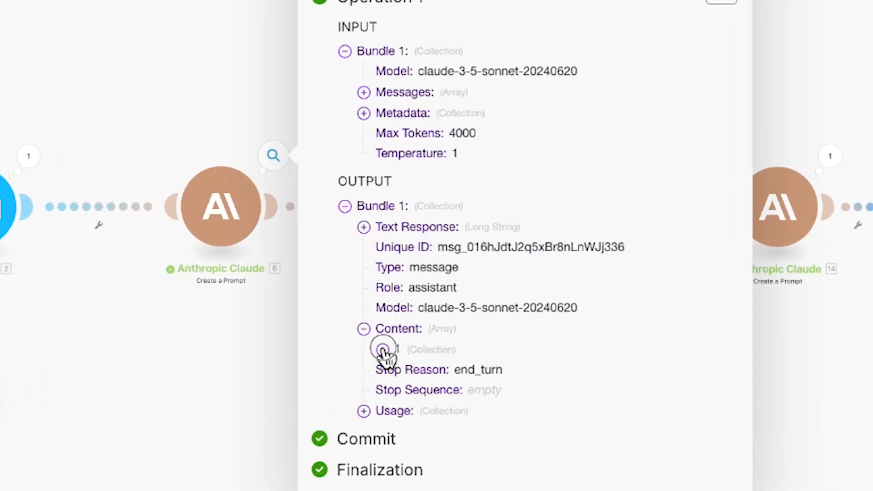
{"action": "left_click", "coordinate": [387, 341]}
{"action": "left_click", "coordinate": [411, 394]}
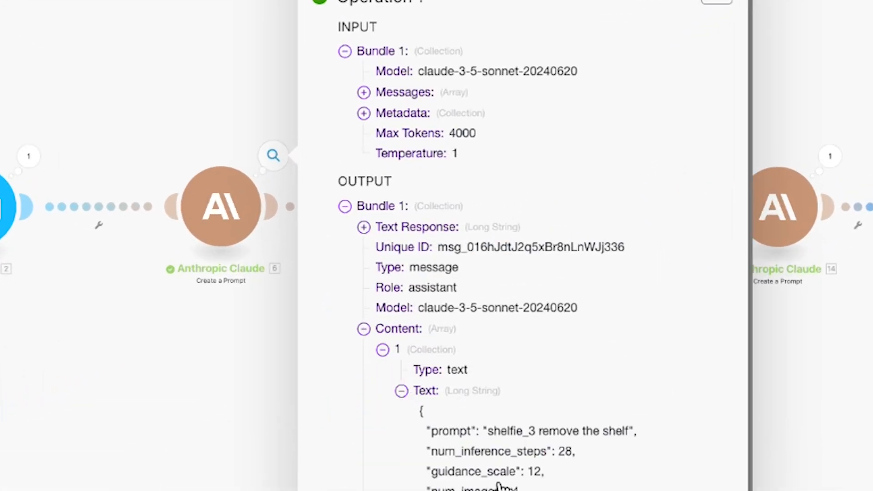
{"action": "scroll", "coordinate": [500, 487], "scroll_direction": "down", "scroll_amount": 5}
{"action": "left_click_drag", "start_coordinate": [501, 487], "coordinate": [379, 157]}
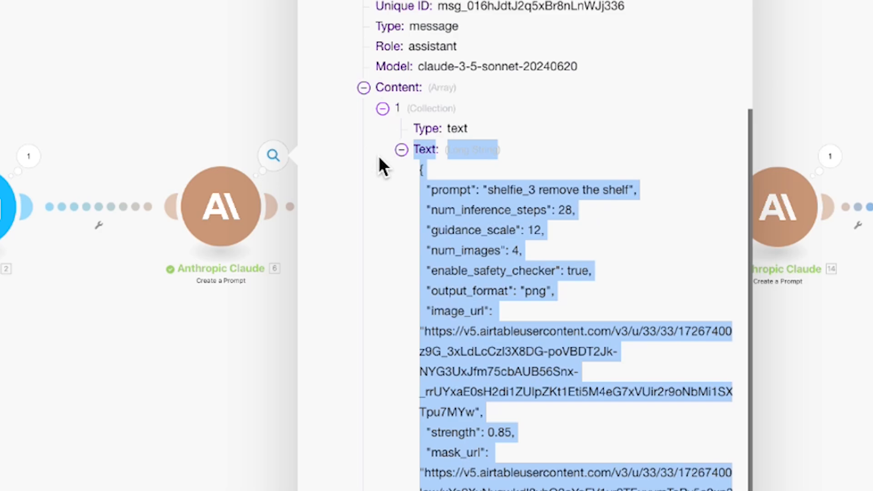
{"action": "left_click", "coordinate": [260, 63]}
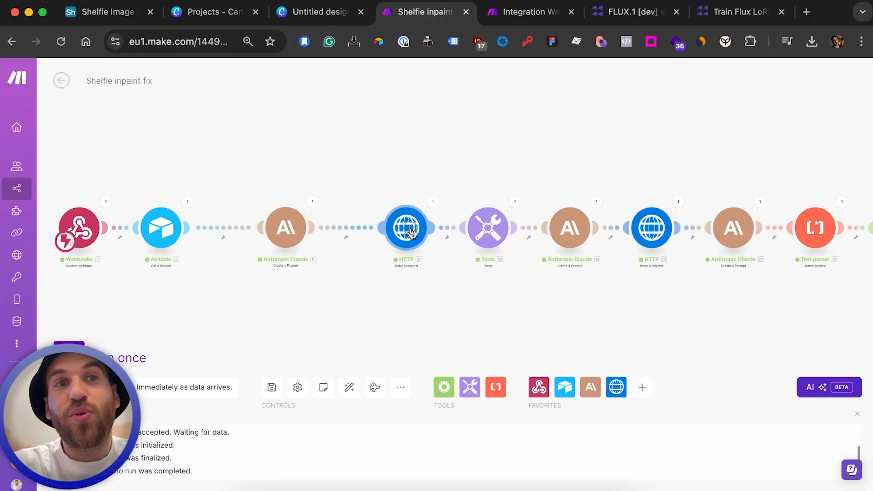
Look at the existing HTTP module, and add an HTTP "Make a request" module after Airtable in the Integration Webhooks, Airtable scenario
{"action": "left_click", "coordinate": [387, 221]}
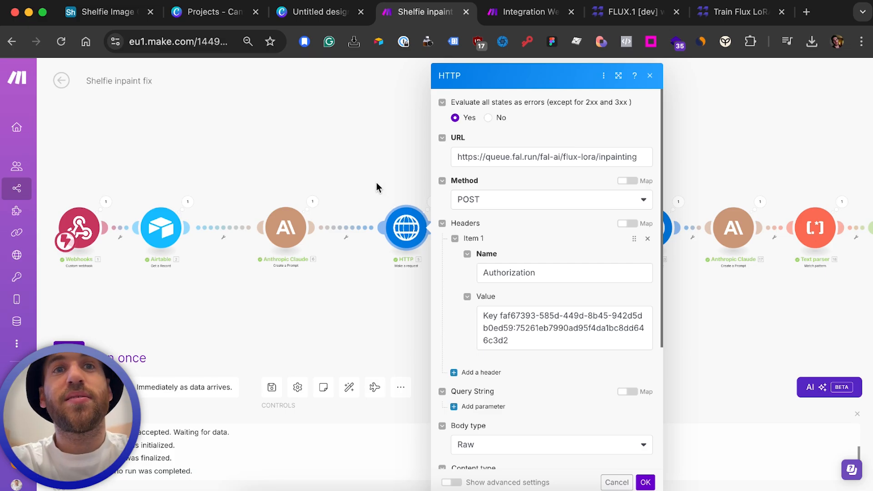
{"action": "left_click", "coordinate": [591, 468]}
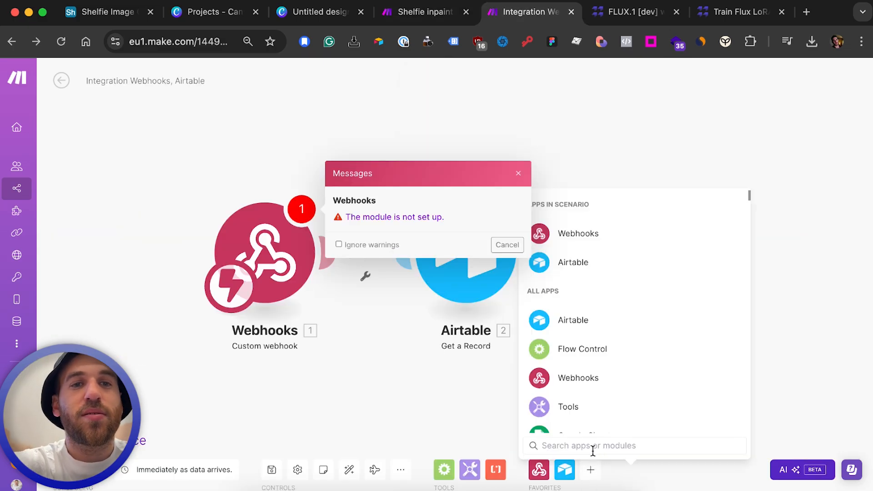
{"action": "type", "text": "http"}
{"action": "left_click", "coordinate": [592, 211]}
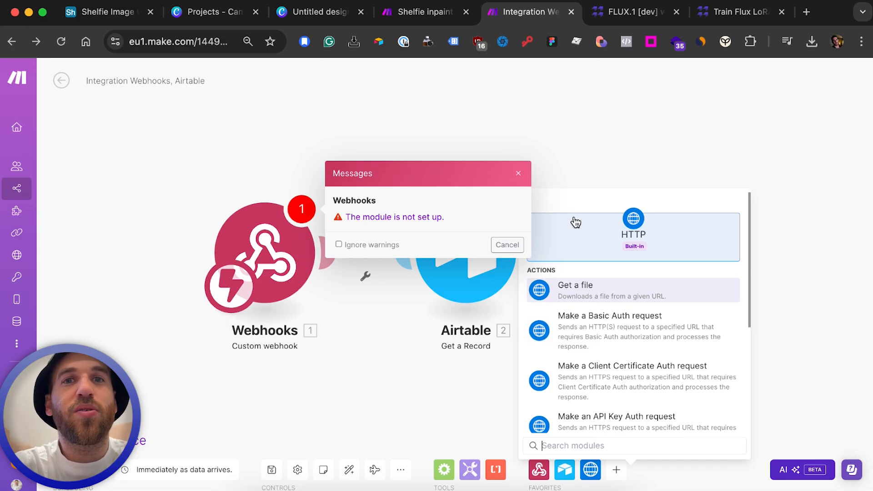
{"action": "scroll", "coordinate": [574, 412], "scroll_direction": "down", "scroll_amount": 3}
{"action": "left_click", "coordinate": [576, 414]}
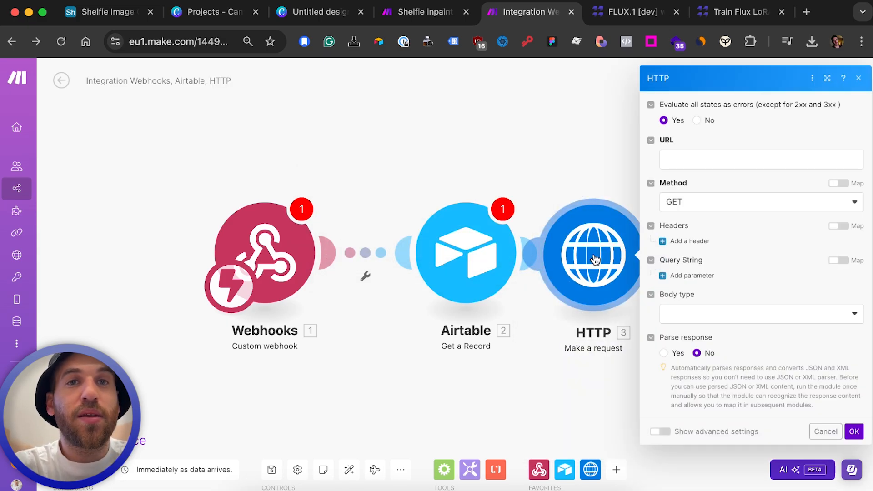
{"action": "scroll", "coordinate": [599, 254], "scroll_direction": "right", "scroll_amount": 5}
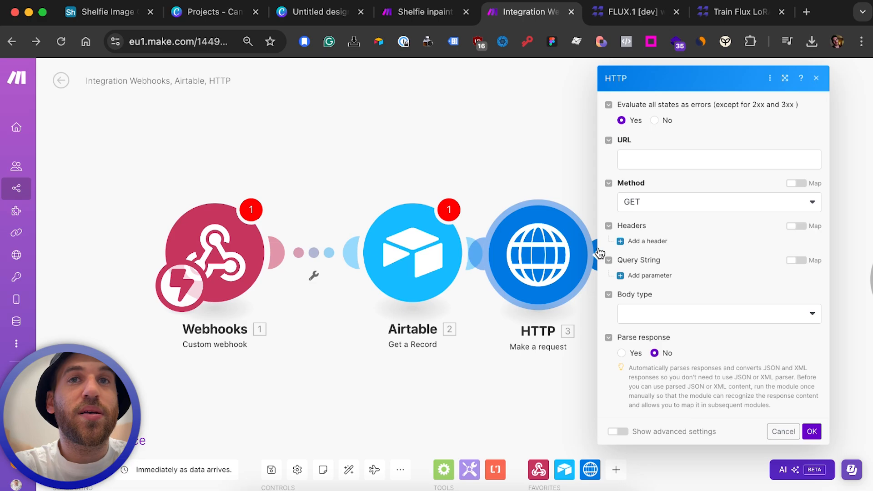
{"action": "left_click", "coordinate": [637, 196]}
{"action": "scroll", "coordinate": [600, 160], "scroll_direction": "right", "scroll_amount": 4}
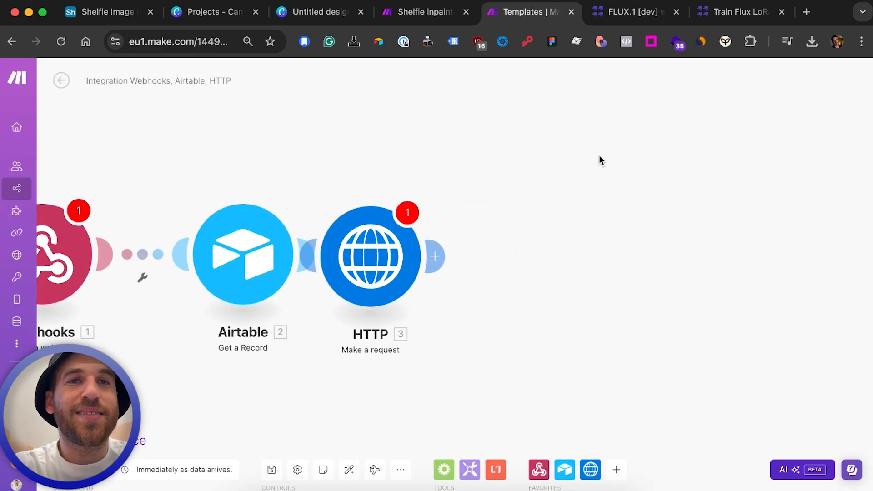
Open the new HTTP module's settings, and examine the request URL in the Shelfie inpaint fix scenario's first HTTP module
{"action": "left_click", "coordinate": [383, 244]}
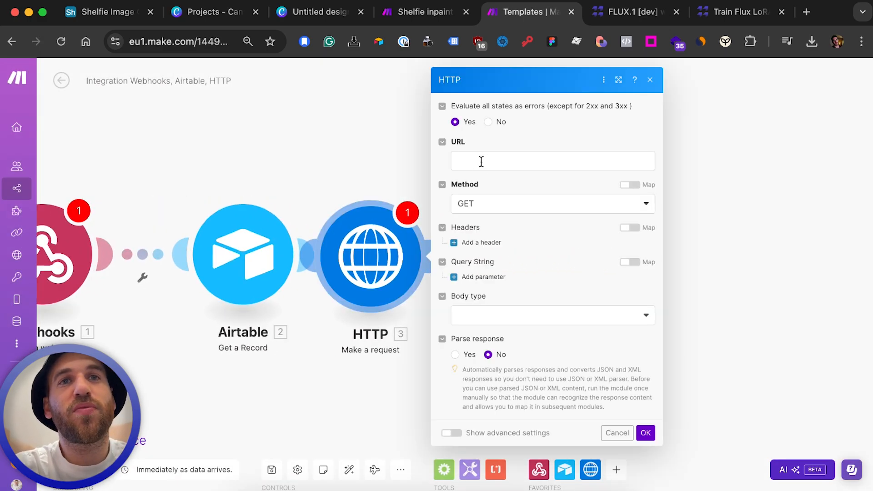
{"action": "left_click", "coordinate": [424, 15]}
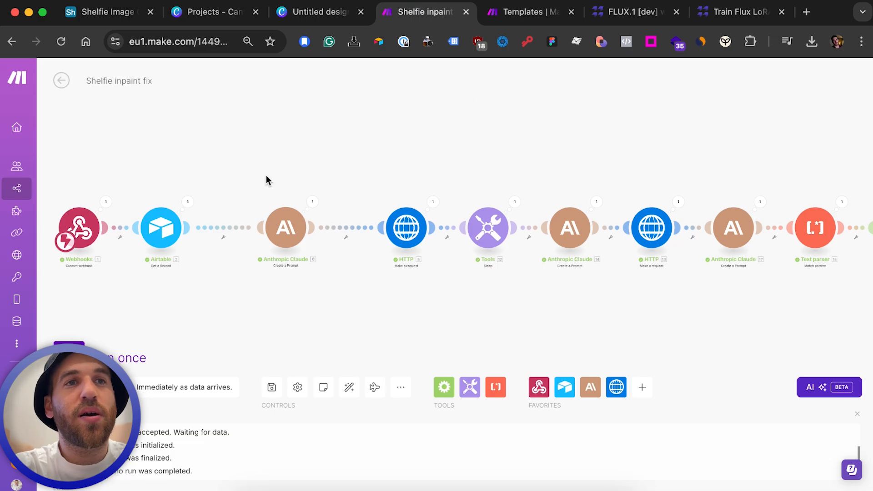
{"action": "left_click", "coordinate": [410, 227]}
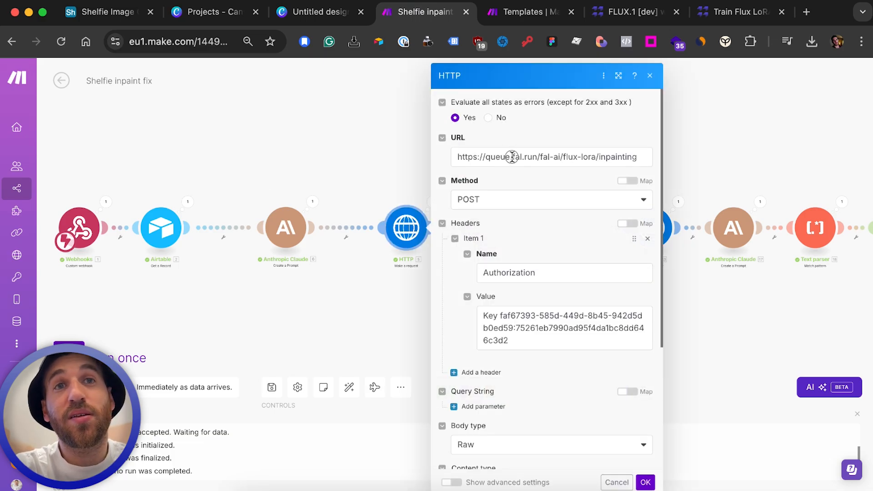
{"action": "left_click", "coordinate": [514, 156]}
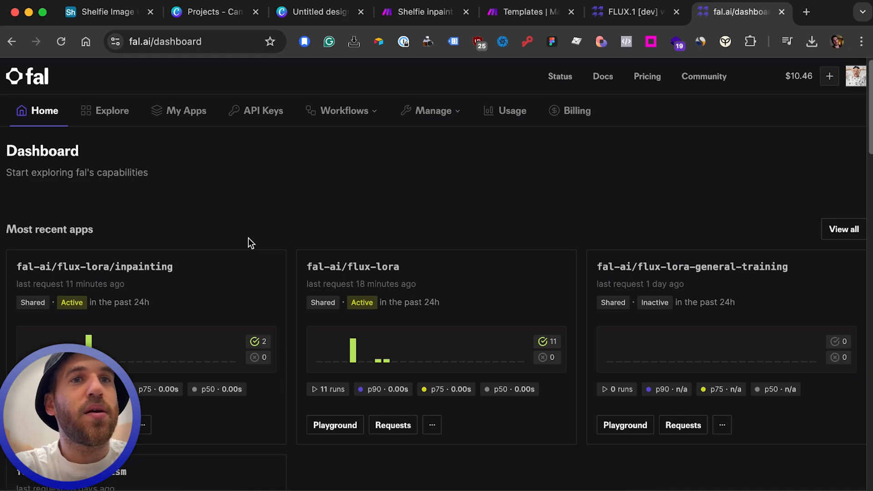
Switch to the fal dashboard and view the list of used apps
{"action": "left_click", "coordinate": [191, 117]}
{"action": "scroll", "coordinate": [109, 298], "scroll_direction": "down", "scroll_amount": 1}
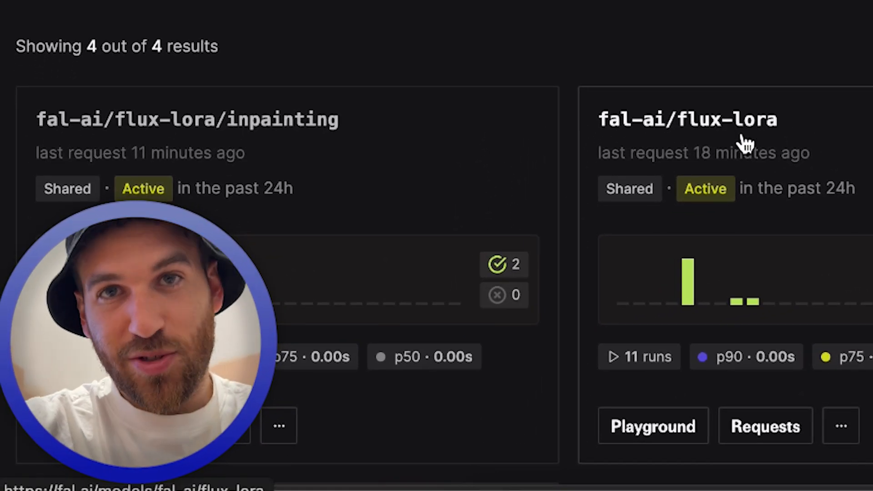
Open the API documentation of fal-ai/flux-lora/inpainting and copy the request URL from the Submit a request example
{"action": "left_click", "coordinate": [289, 129]}
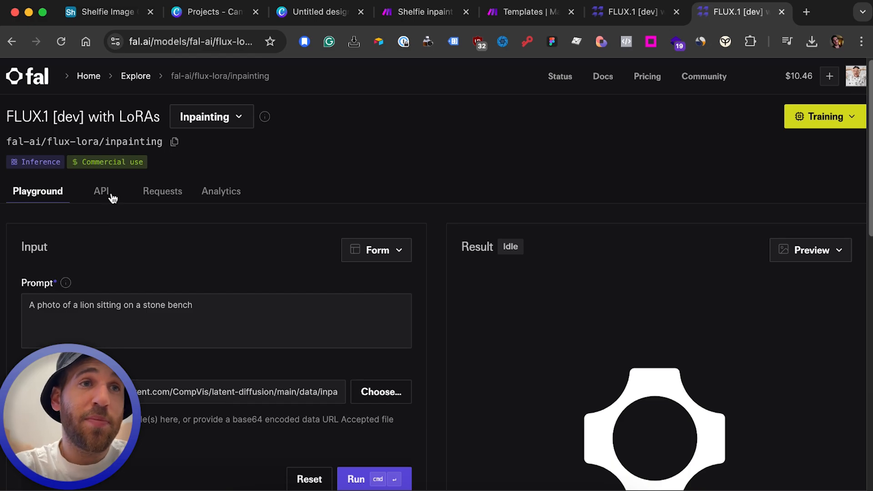
{"action": "left_click", "coordinate": [112, 198]}
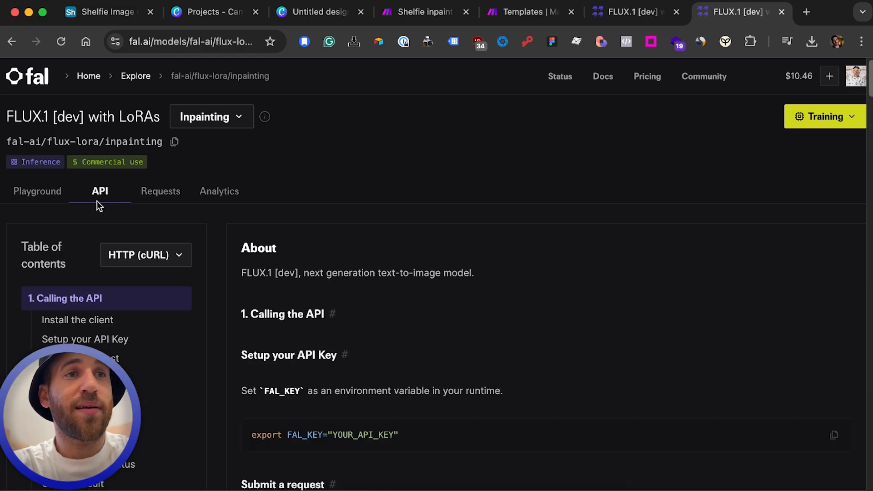
{"action": "scroll", "coordinate": [146, 322], "scroll_direction": "down", "scroll_amount": 5}
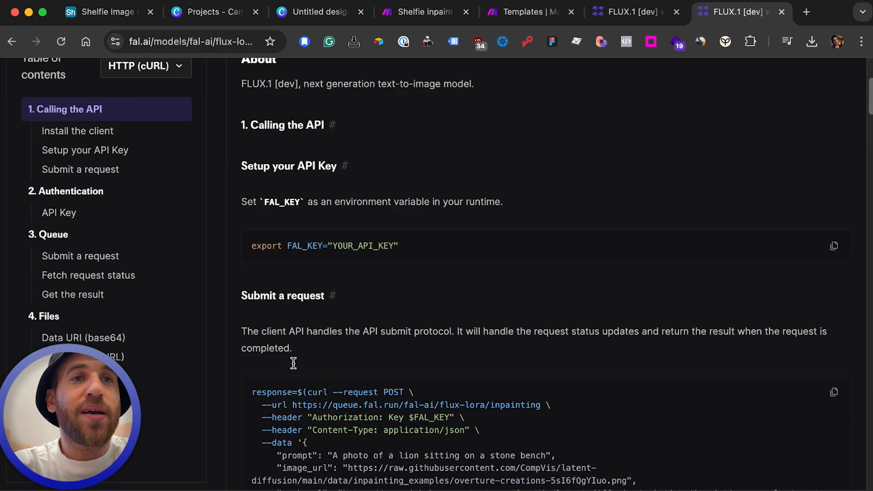
{"action": "scroll", "coordinate": [294, 363], "scroll_direction": "down", "scroll_amount": 4}
{"action": "left_click_drag", "start_coordinate": [542, 237], "coordinate": [294, 237]}
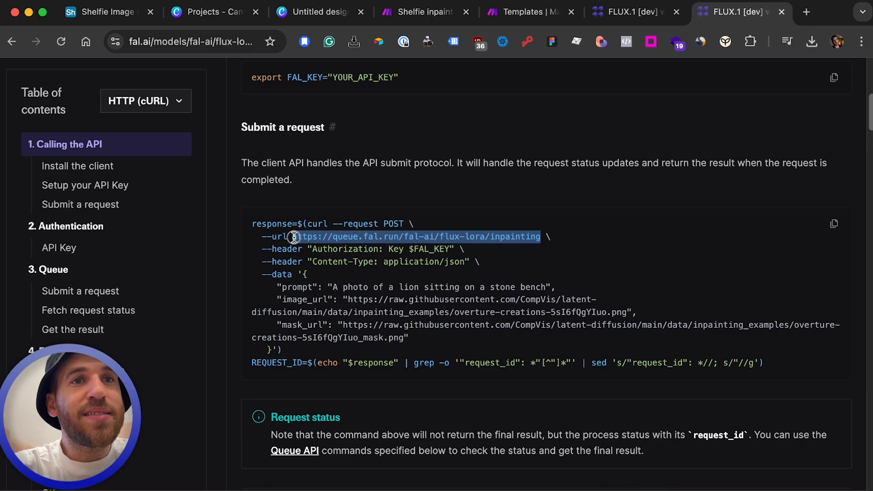
{"action": "left_click", "coordinate": [515, 12]}
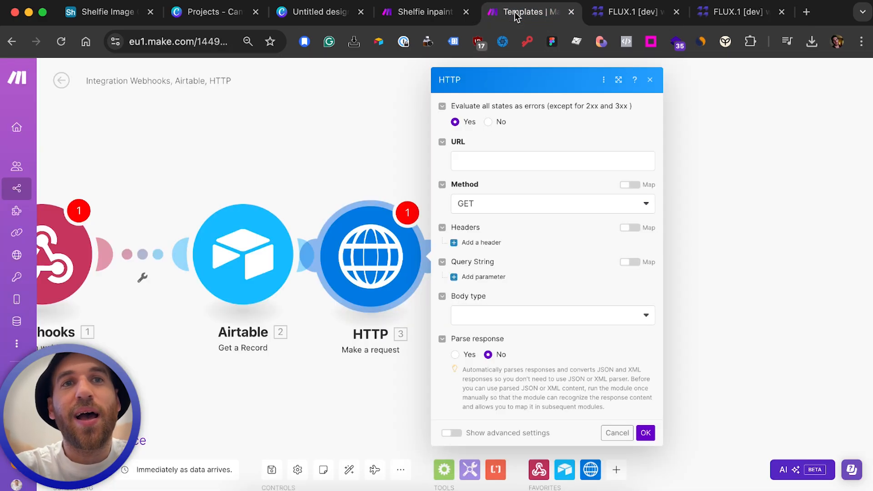
{"action": "left_click_drag", "start_coordinate": [292, 237], "coordinate": [542, 239]}
{"action": "key", "text": "ctrl+c"}
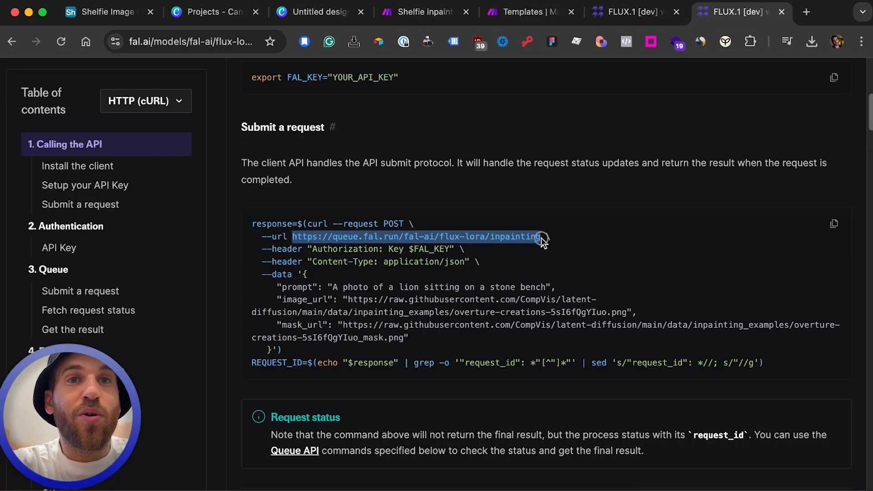
{"action": "left_click", "coordinate": [545, 15]}
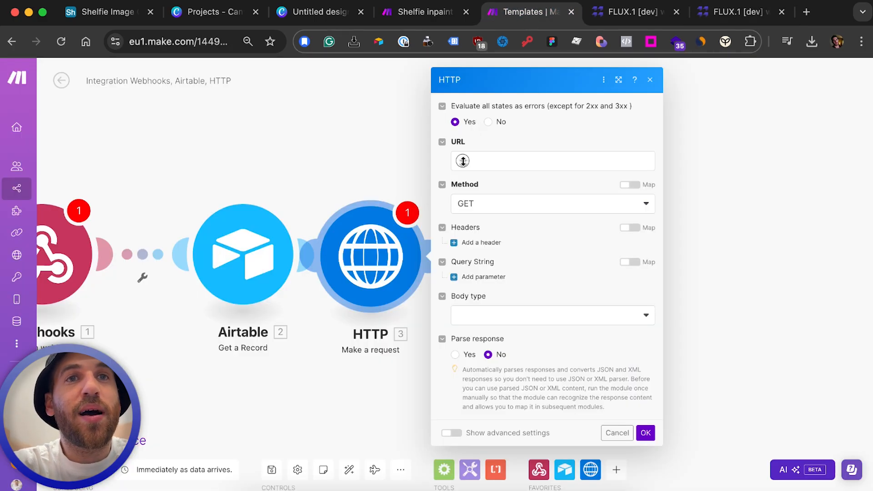
{"action": "left_click", "coordinate": [464, 162]}
{"action": "key", "text": "ctrl+v"}
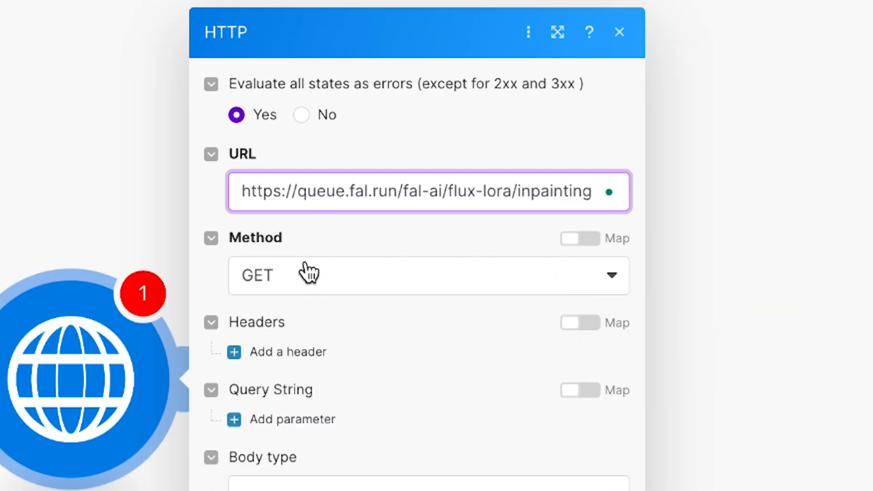
Set the new HTTP module's method to POST and add a header named Authorization, as in the Shelfie inpaint fix scenario
{"action": "left_click", "coordinate": [308, 273]}
{"action": "left_click", "coordinate": [273, 381]}
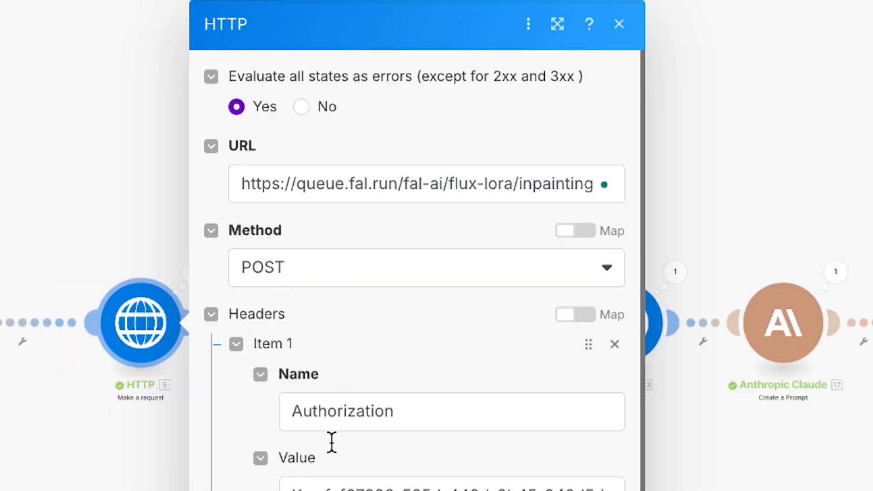
{"action": "double_click", "coordinate": [332, 419]}
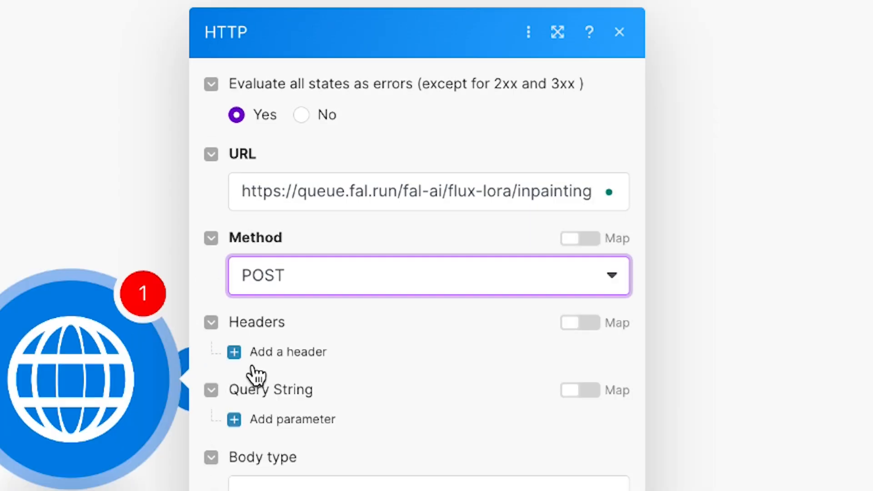
{"action": "left_click", "coordinate": [249, 367]}
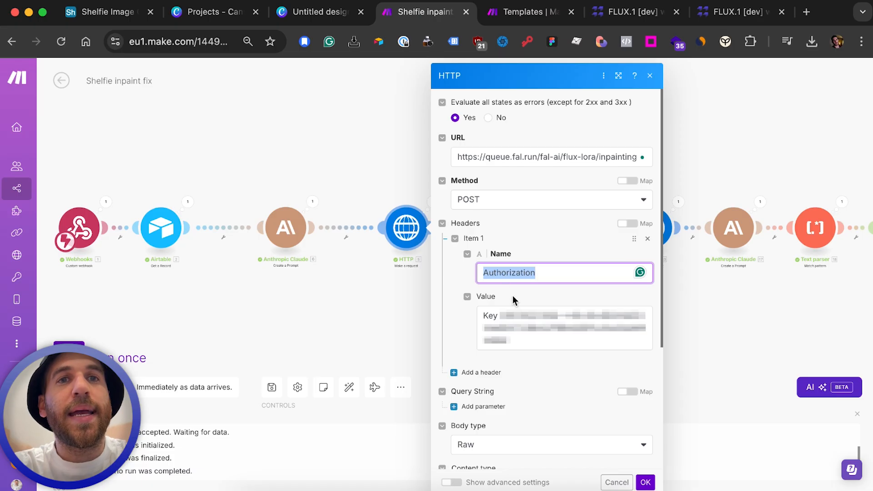
Highlight the API key and the word Key in the existing HTTP module's Authorization header value
{"action": "left_click_drag", "start_coordinate": [501, 315], "coordinate": [515, 329]}
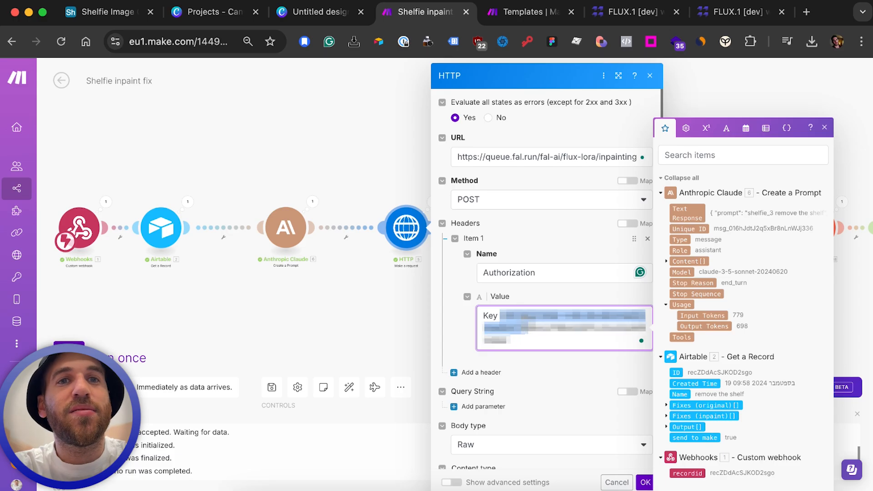
{"action": "double_click", "coordinate": [490, 316]}
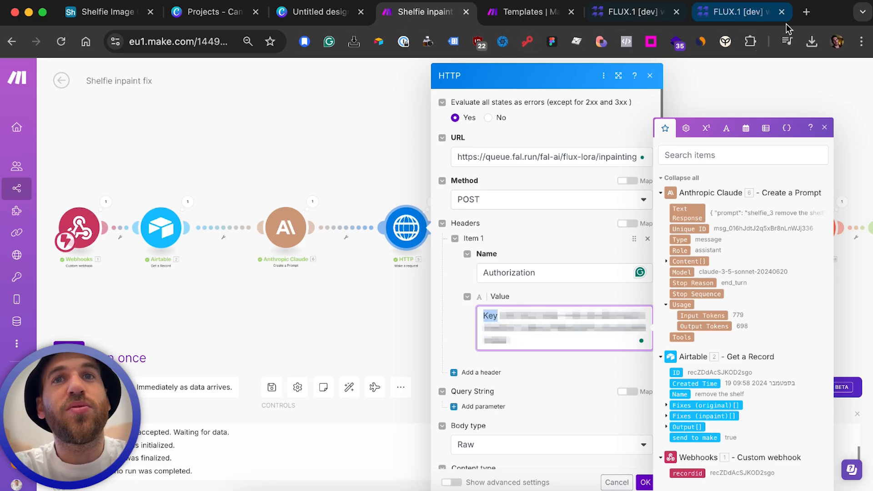
Open the API Keys page of the fal dashboard, view the new key form and close it without creating a key
{"action": "left_click", "coordinate": [745, 14]}
{"action": "scroll", "coordinate": [80, 114], "scroll_direction": "up", "scroll_amount": 10}
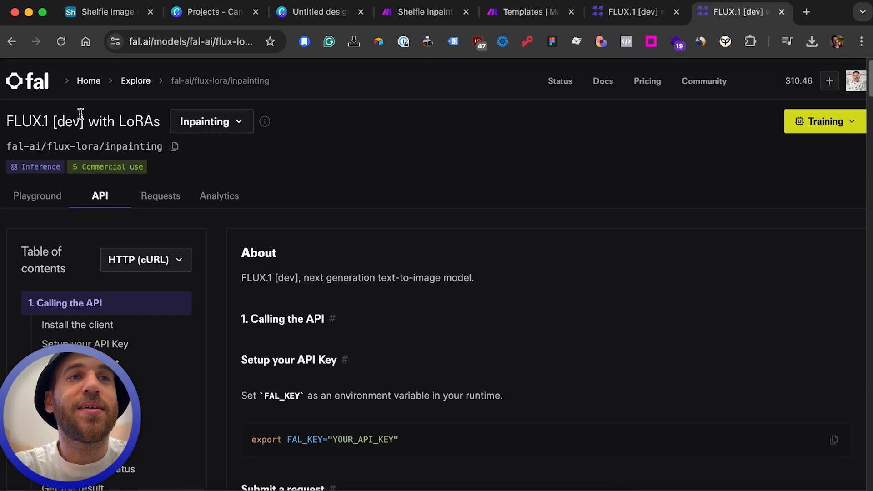
{"action": "left_click", "coordinate": [853, 75]}
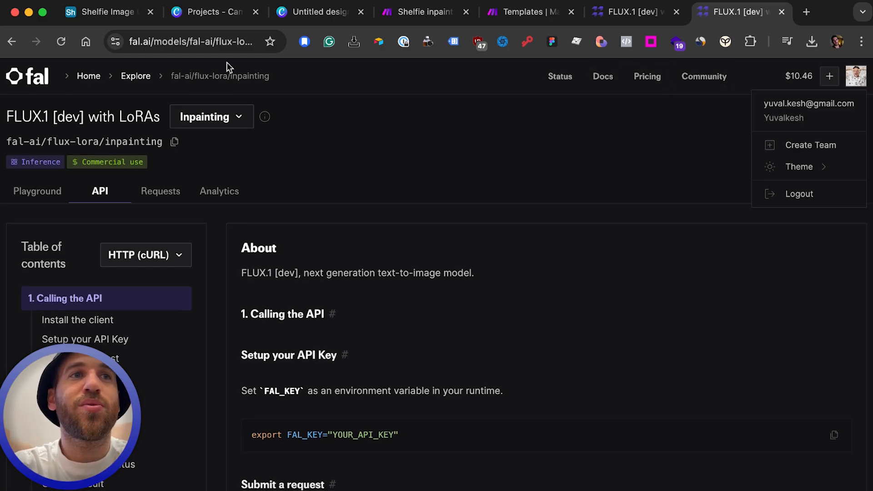
{"action": "left_click", "coordinate": [821, 102]}
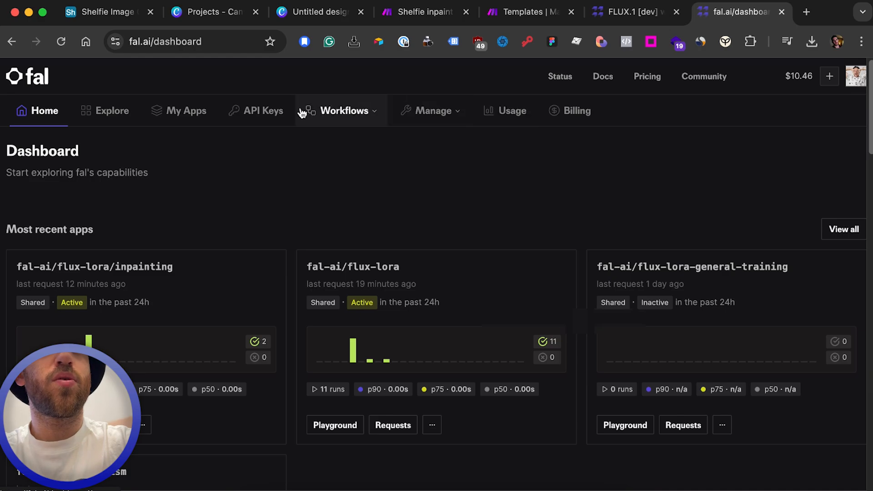
{"action": "left_click", "coordinate": [263, 115]}
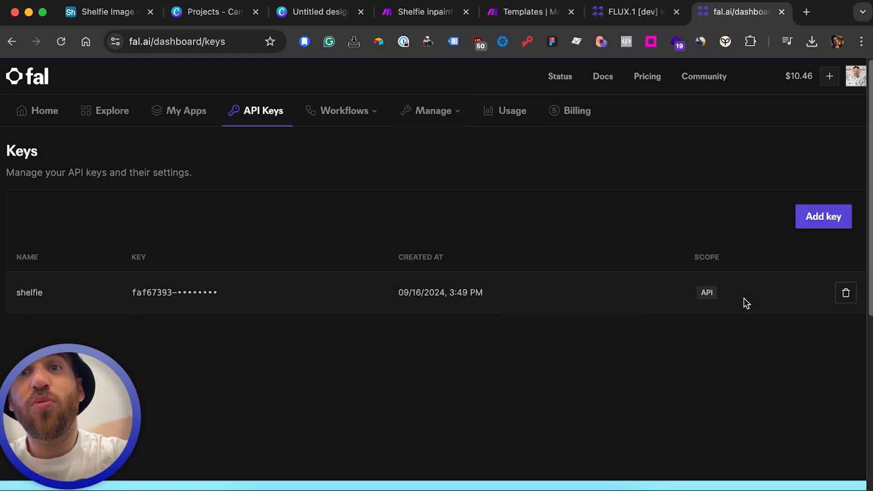
{"action": "left_click", "coordinate": [820, 222]}
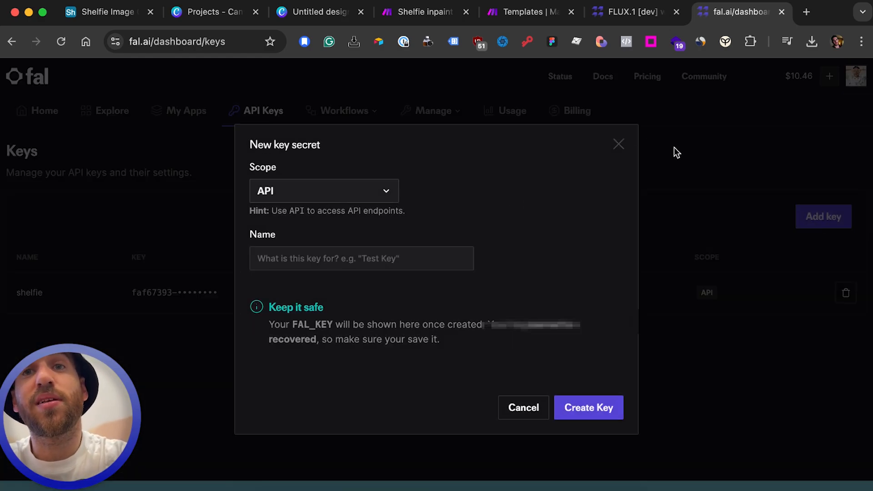
{"action": "left_click", "coordinate": [71, 305]}
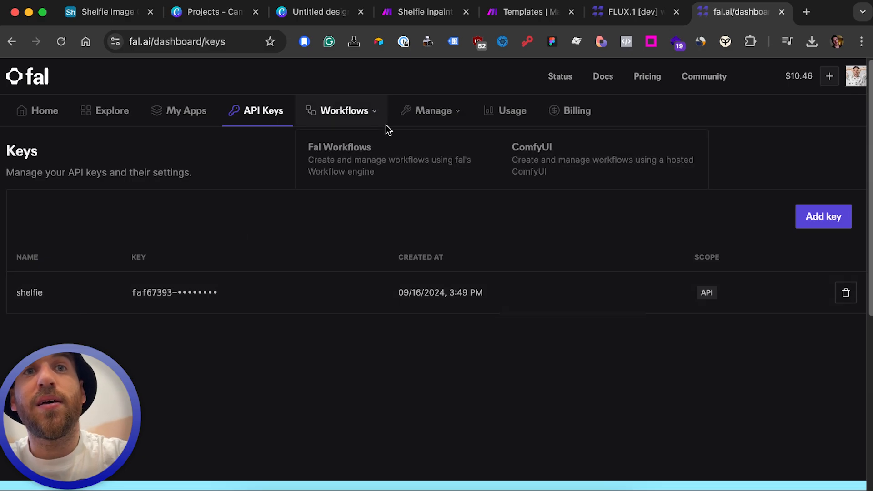
Examine the body type, content type and request content of the Shelfie inpaint fix scenario's first HTTP module, and close its settings
{"action": "left_click", "coordinate": [490, 16]}
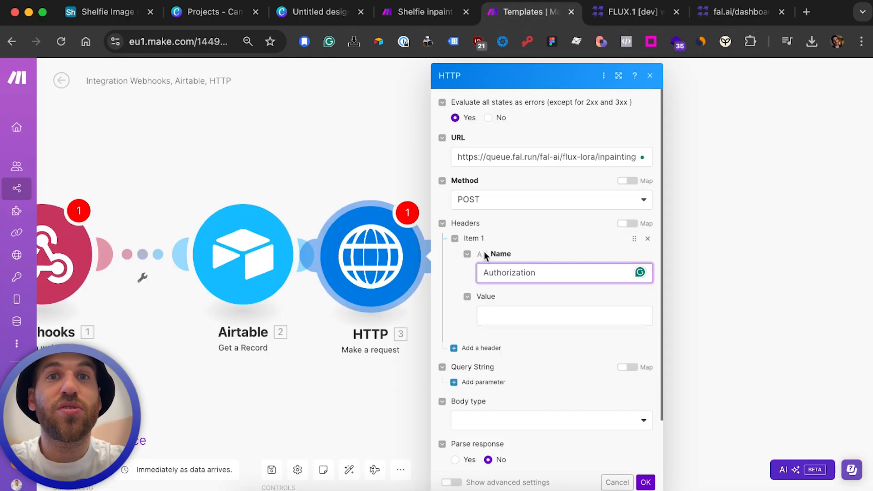
{"action": "left_click", "coordinate": [400, 14]}
{"action": "left_click", "coordinate": [515, 339]}
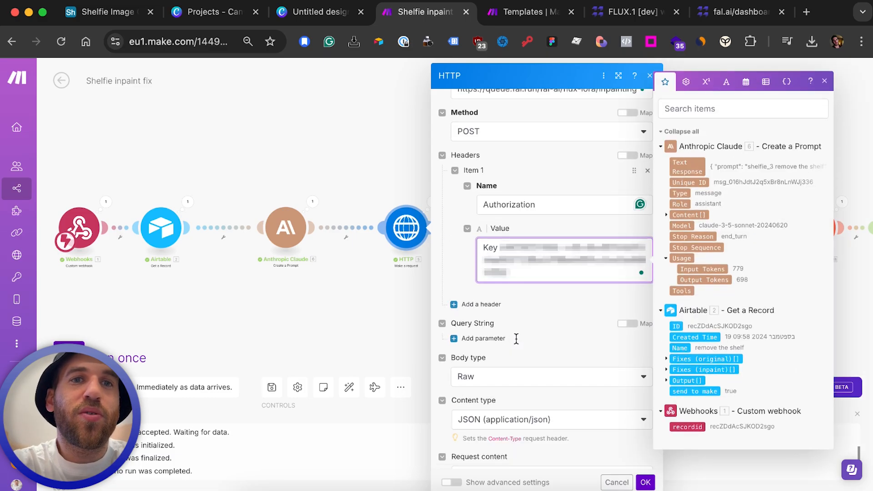
{"action": "scroll", "coordinate": [494, 368], "scroll_direction": "down", "scroll_amount": 2}
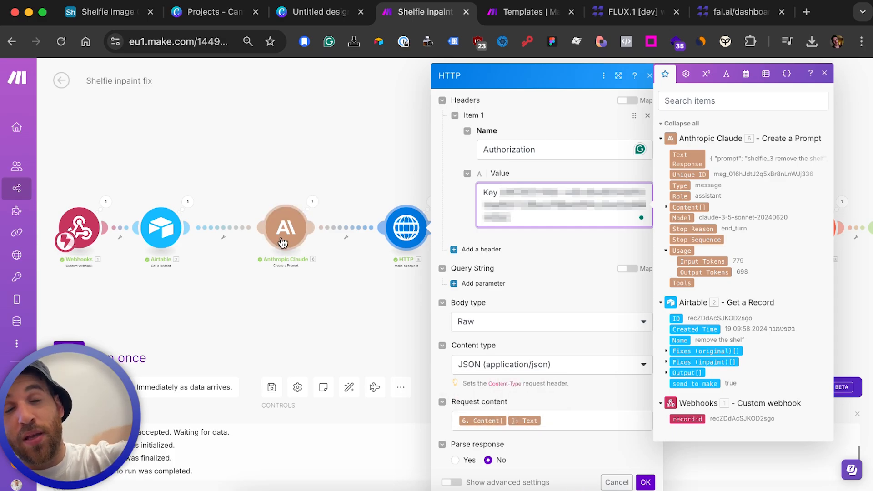
{"action": "left_click", "coordinate": [566, 420]}
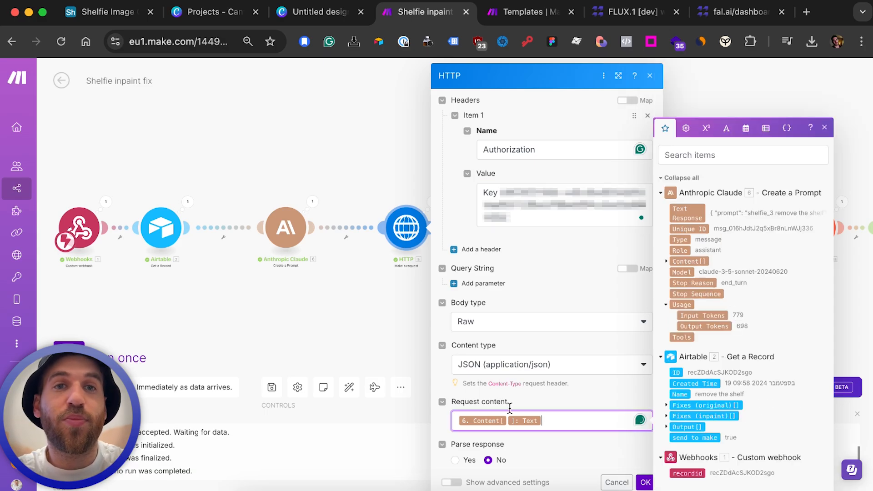
{"action": "left_click", "coordinate": [366, 319]}
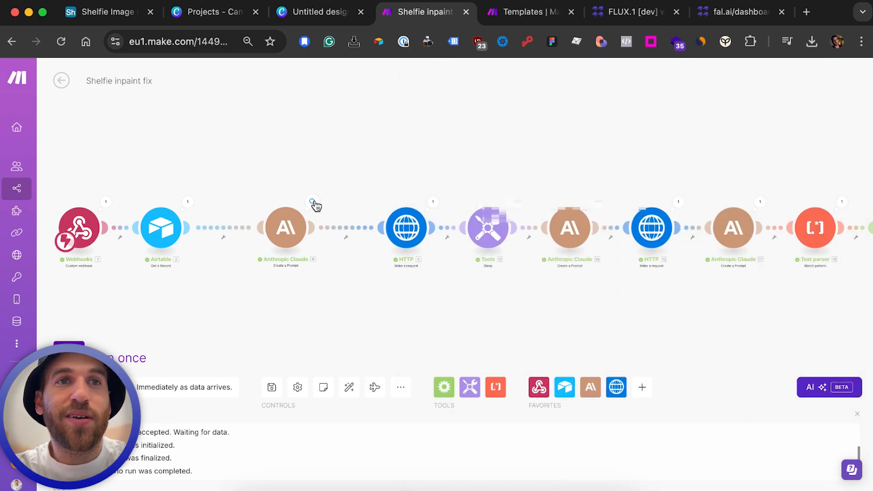
Inspect the first Claude module's output down to the content text that serves as the request body, and close the details
{"action": "left_click", "coordinate": [313, 202]}
{"action": "left_click", "coordinate": [358, 288]}
{"action": "left_click", "coordinate": [368, 299]}
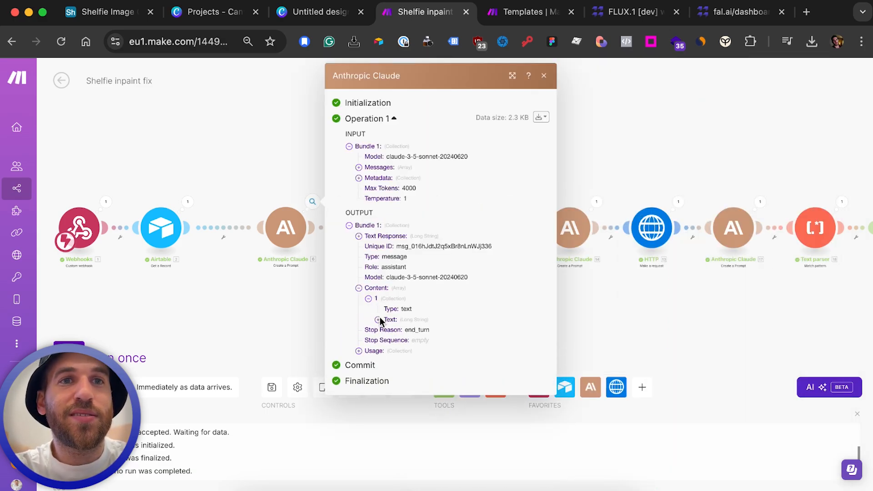
{"action": "left_click", "coordinate": [378, 320]}
{"action": "scroll", "coordinate": [378, 400], "scroll_direction": "down", "scroll_amount": 3}
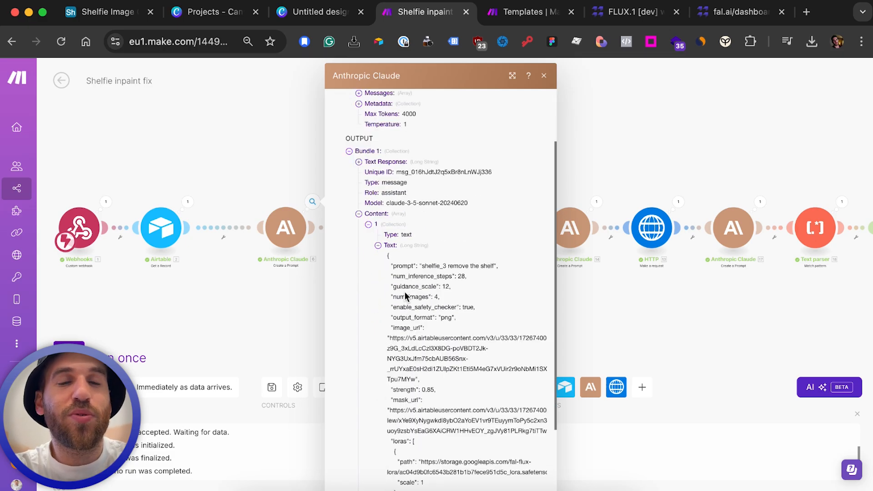
{"action": "left_click", "coordinate": [263, 328]}
Check the run details of the first HTTP module in the Shelfie inpaint fix scenario and close them
{"action": "left_click_drag", "start_coordinate": [375, 304], "coordinate": [222, 308]}
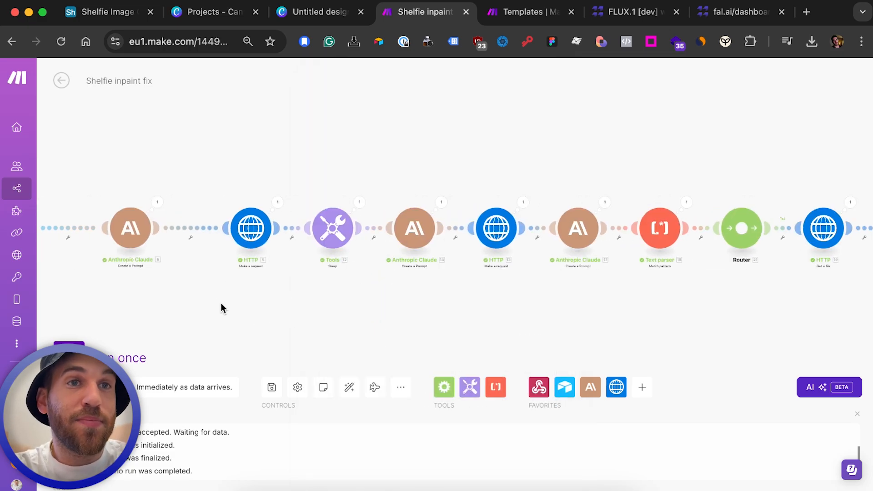
{"action": "left_click", "coordinate": [273, 205]}
{"action": "left_click", "coordinate": [285, 155]}
{"action": "left_click_drag", "start_coordinate": [284, 155], "coordinate": [265, 154]}
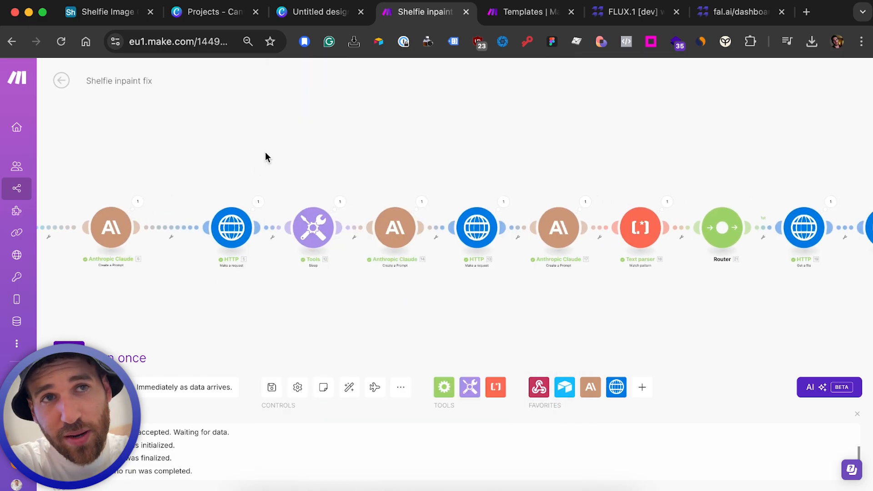
Check the existing Sleep module's delay, and add a Tools Sleep module after HTTP in the Integration Webhooks, Airtable, HTTP scenario
{"action": "left_click", "coordinate": [306, 226]}
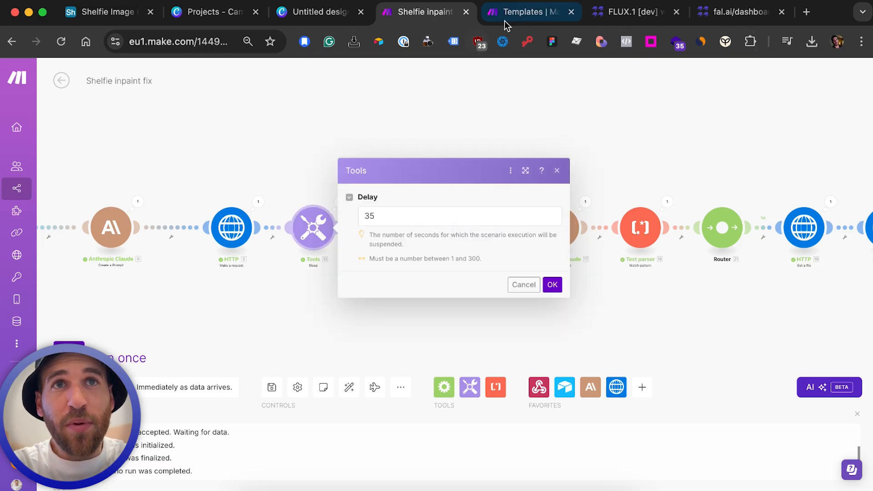
{"action": "left_click", "coordinate": [519, 10]}
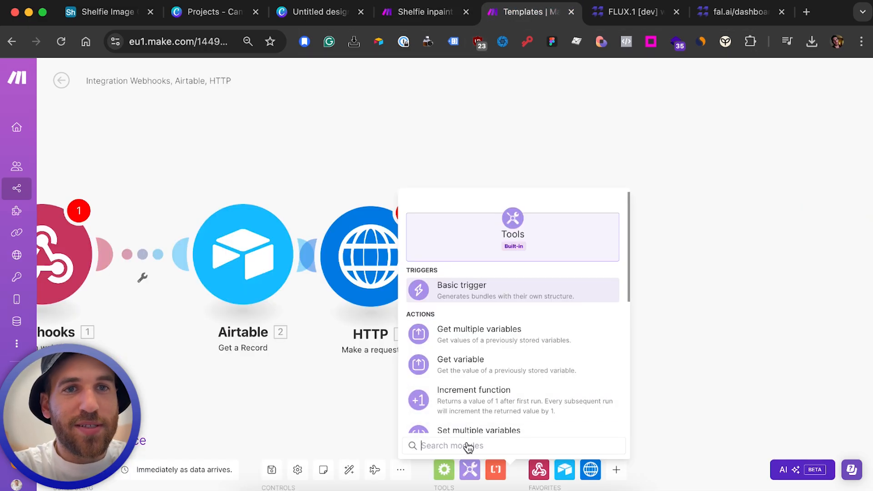
Examine the durations in the fal-ai/flux-lora/inpainting request list on fal, and return to the new Sleep module's settings
{"action": "left_click", "coordinate": [632, 22]}
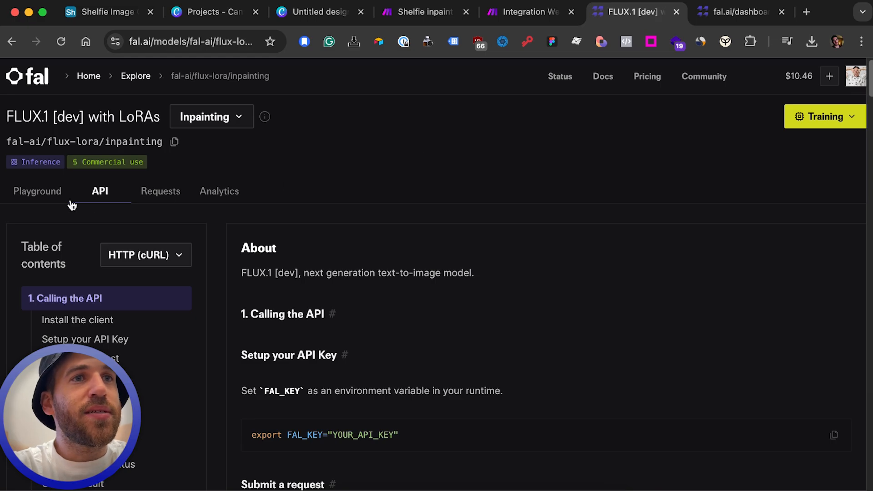
{"action": "left_click", "coordinate": [35, 198]}
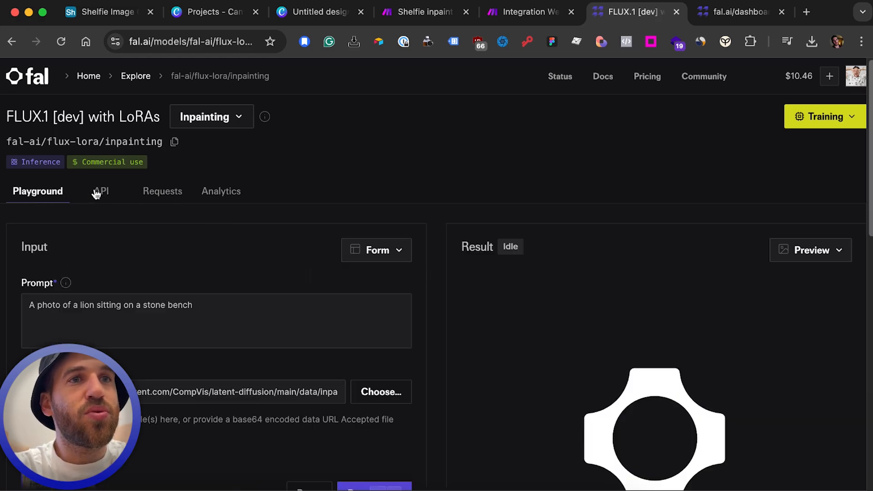
{"action": "left_click", "coordinate": [177, 194]}
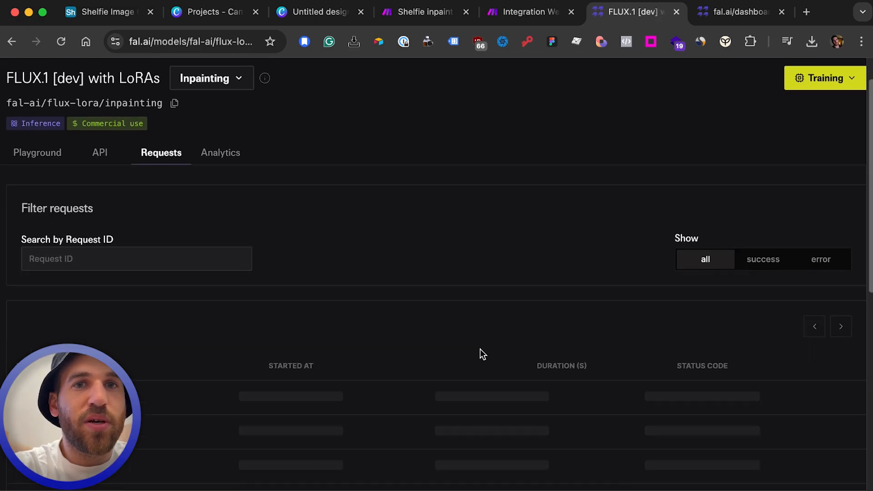
{"action": "scroll", "coordinate": [480, 349], "scroll_direction": "down", "scroll_amount": 2}
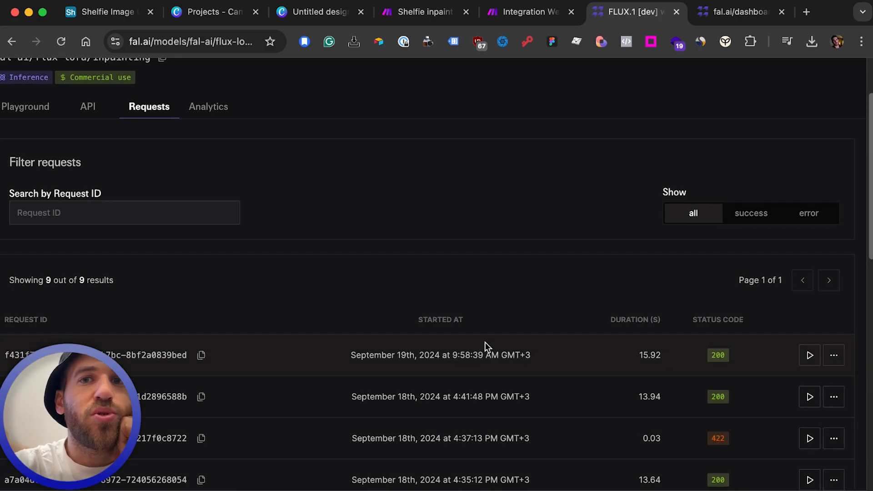
{"action": "left_click", "coordinate": [512, 18]}
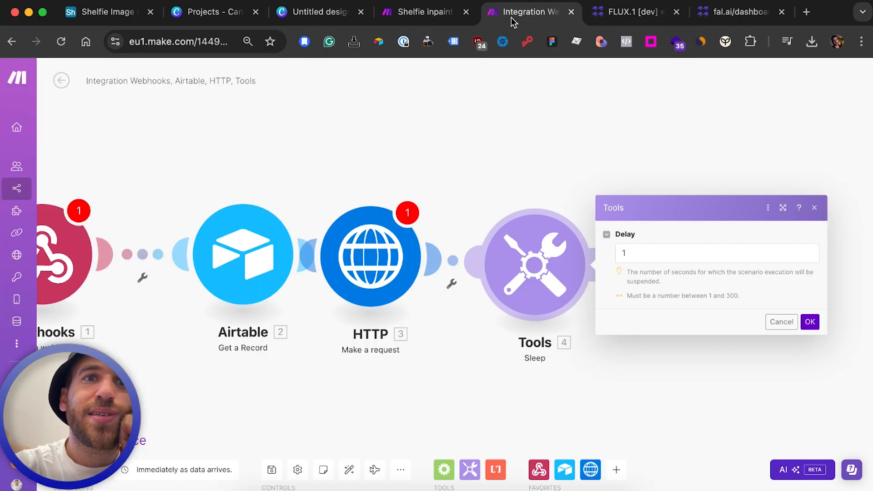
Set the new Sleep module's delay to 20 seconds and close its settings
{"action": "double_click", "coordinate": [624, 253]}
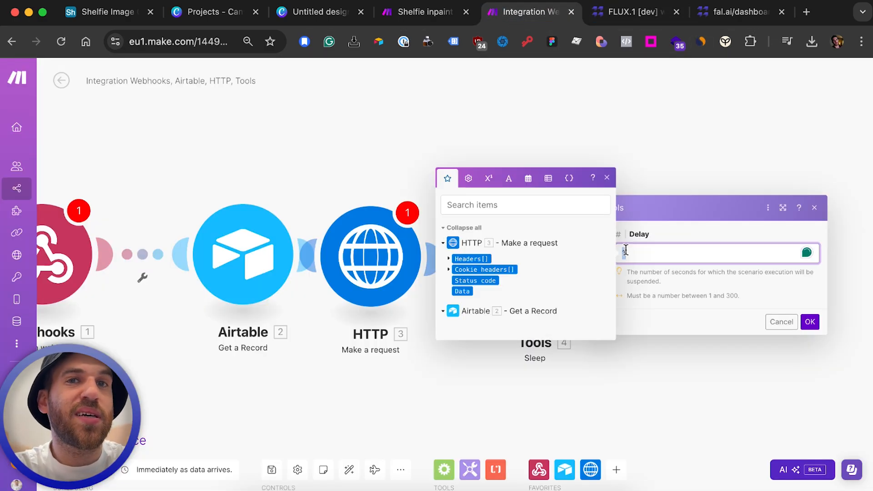
{"action": "type", "text": "10"}
{"action": "left_click", "coordinate": [645, 93]}
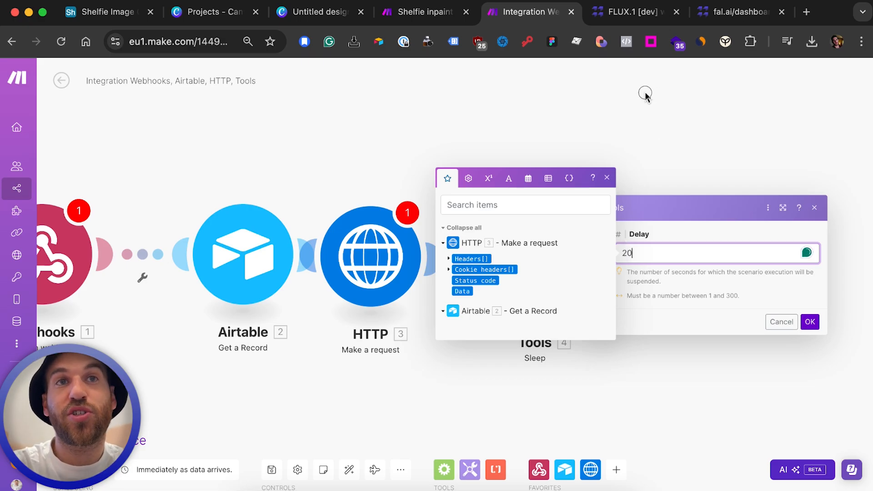
{"action": "left_click_drag", "start_coordinate": [448, 131], "coordinate": [359, 118]}
{"action": "scroll", "coordinate": [359, 119], "scroll_direction": "down", "scroll_amount": 2}
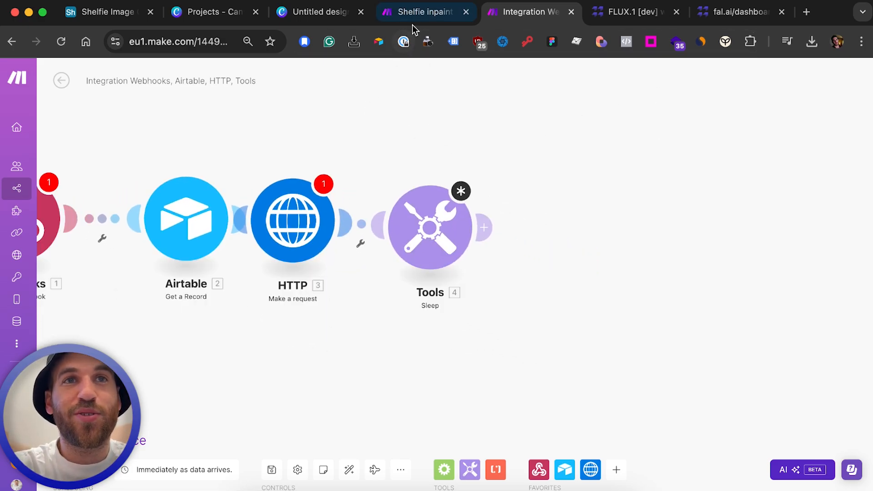
Switch to the Shelfie inpaint fix scenario, check its Sleep module's delay, and close the settings
{"action": "left_click", "coordinate": [413, 21]}
{"action": "left_click", "coordinate": [399, 215]}
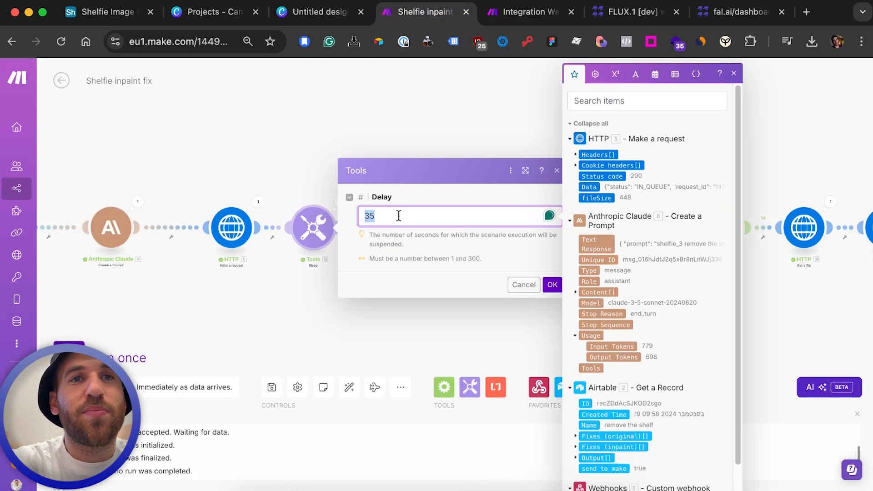
{"action": "left_click", "coordinate": [435, 105]}
{"action": "left_click_drag", "start_coordinate": [473, 137], "coordinate": [370, 144]}
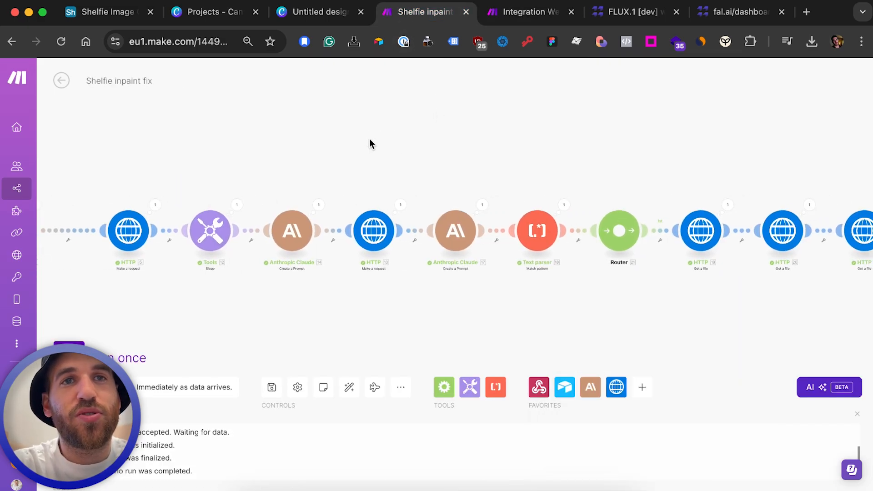
Inspect the run details of the HTTP request module following the second Claude module, down to the output data, and close them
{"action": "left_click_drag", "start_coordinate": [441, 130], "coordinate": [359, 137]}
{"action": "left_click", "coordinate": [318, 205]}
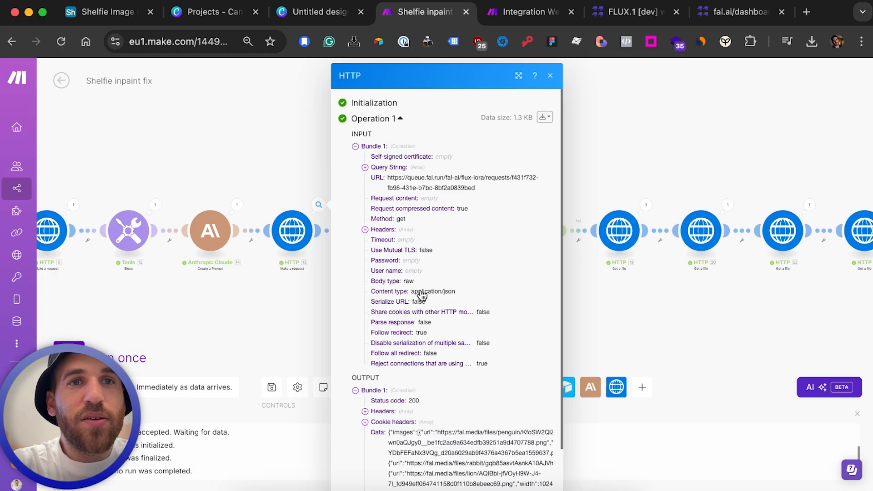
{"action": "scroll", "coordinate": [421, 305], "scroll_direction": "down", "scroll_amount": 2}
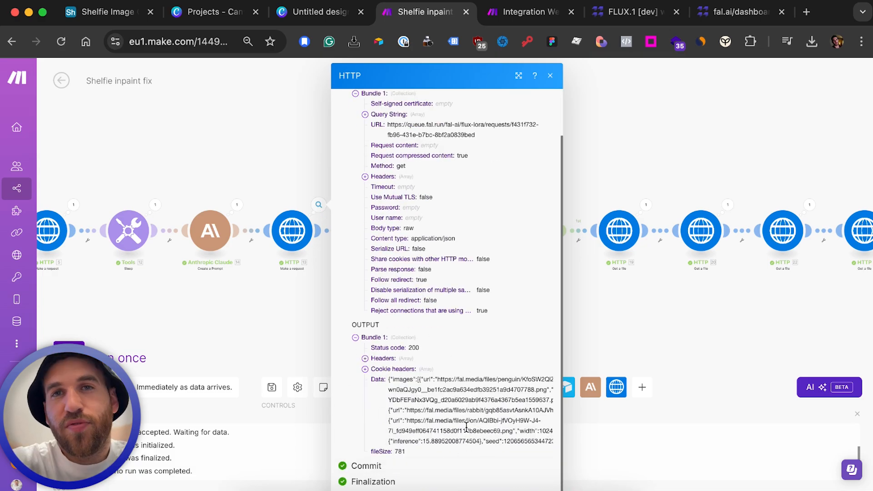
{"action": "left_click", "coordinate": [286, 350]}
Review the message text in the Claude module just before the Text parser, including its mapped HTTP data, and close the settings
{"action": "scroll", "coordinate": [329, 291], "scroll_direction": "right", "scroll_amount": 2}
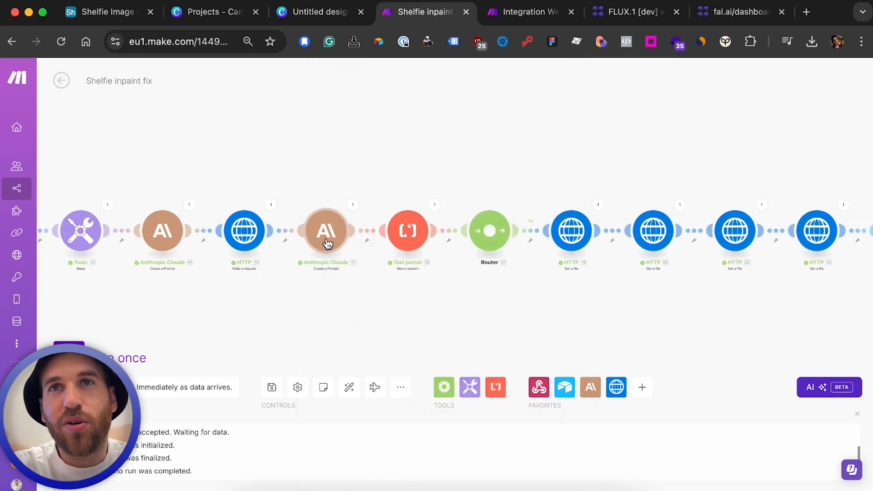
{"action": "left_click", "coordinate": [328, 243]}
{"action": "scroll", "coordinate": [513, 328], "scroll_direction": "down", "scroll_amount": 5}
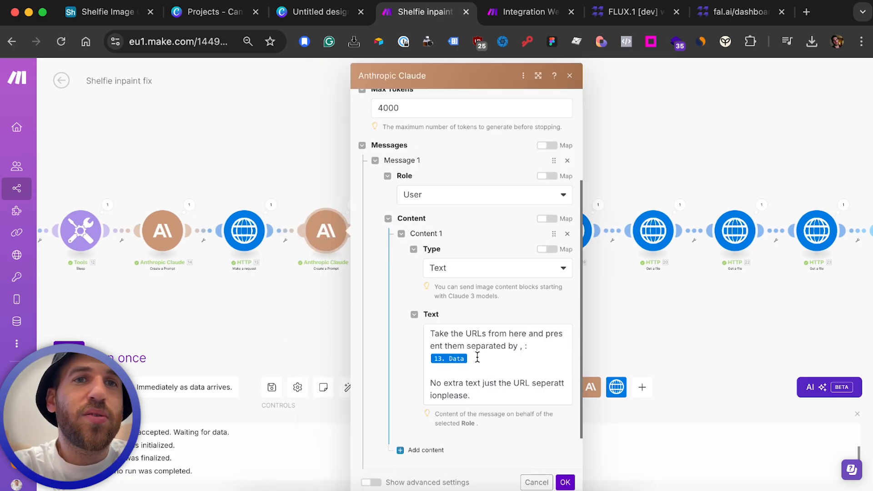
{"action": "left_click", "coordinate": [478, 357]}
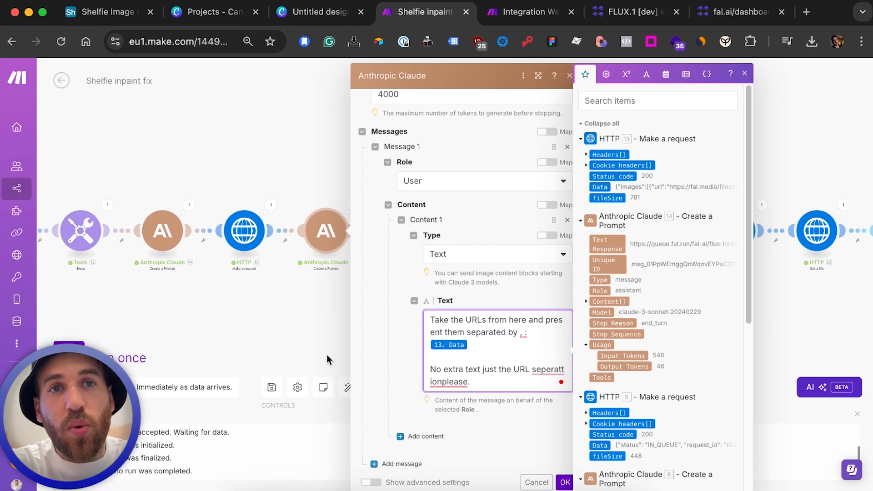
{"action": "left_click", "coordinate": [327, 355]}
{"action": "left_click_drag", "start_coordinate": [377, 347], "coordinate": [305, 346]}
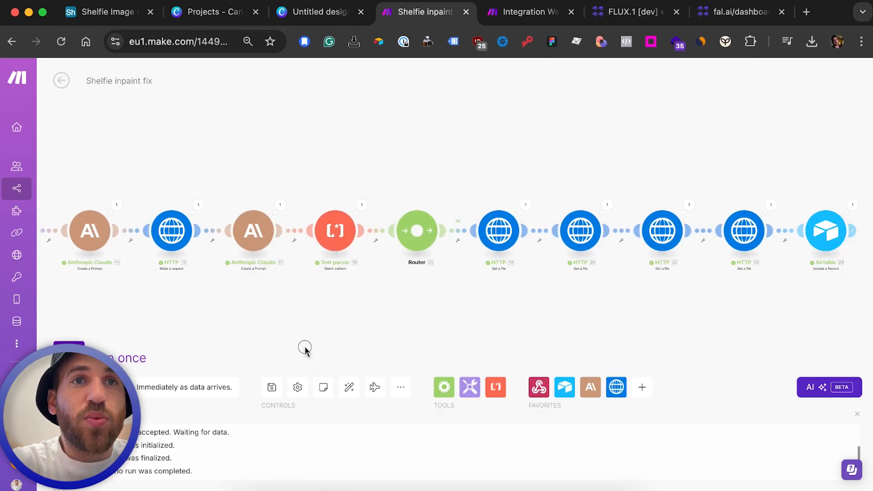
{"action": "left_click", "coordinate": [256, 242]}
{"action": "left_click", "coordinate": [205, 336]}
Examine the url1 to url4 outputs in the Text parser module's run details and close them
{"action": "left_click", "coordinate": [361, 206]}
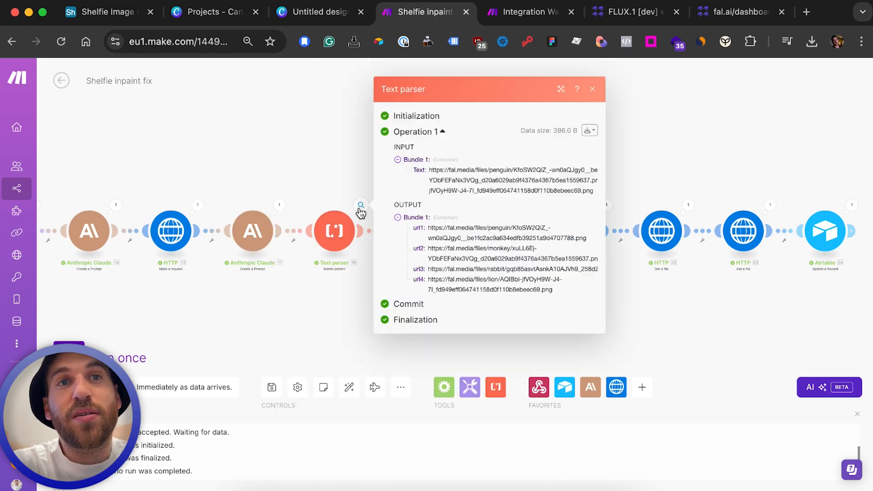
{"action": "left_click", "coordinate": [328, 231]}
{"action": "left_click_drag", "start_coordinate": [359, 207], "coordinate": [187, 207]}
{"action": "left_click", "coordinate": [189, 207]}
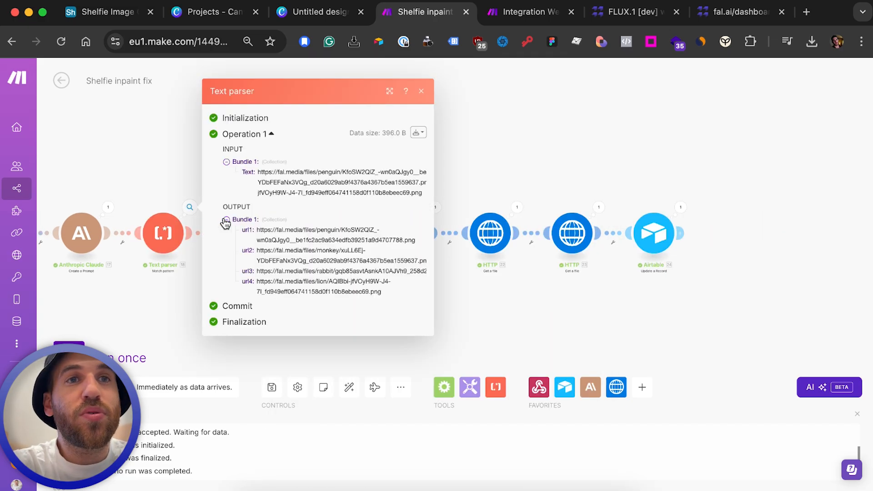
{"action": "double_click", "coordinate": [240, 255]}
{"action": "double_click", "coordinate": [248, 280]}
{"action": "double_click", "coordinate": [250, 293]}
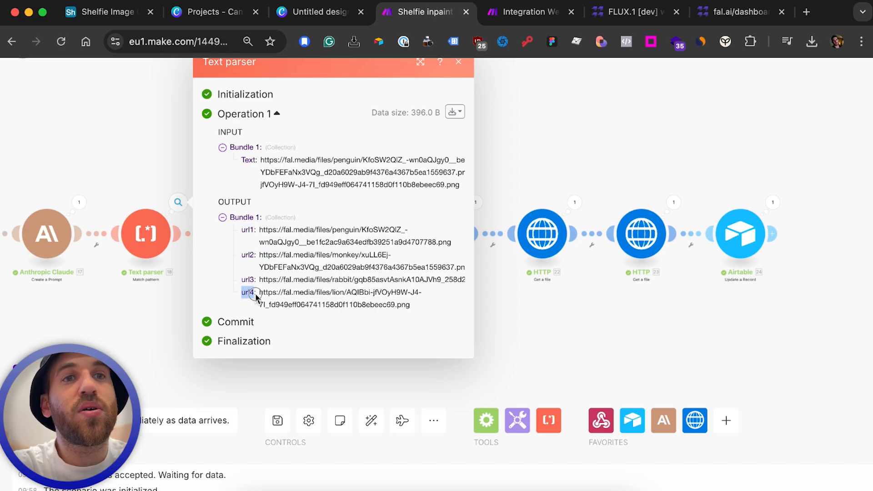
{"action": "left_click_drag", "start_coordinate": [154, 323], "coordinate": [297, 334]}
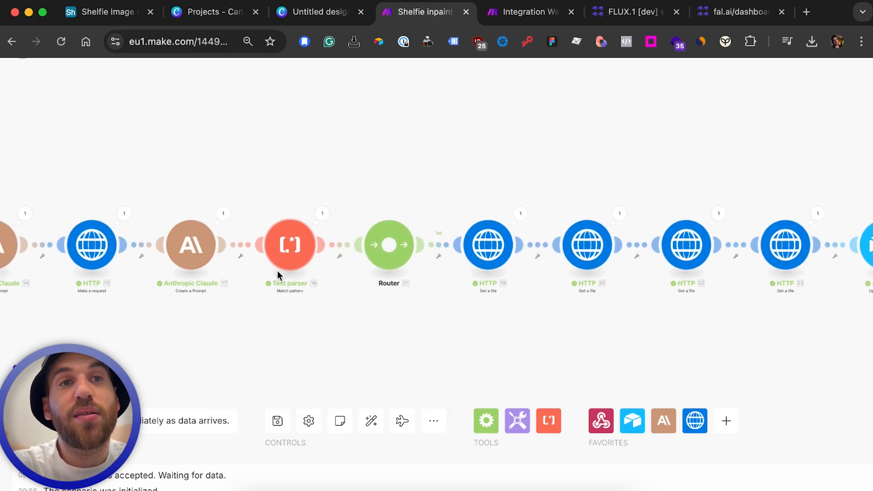
Read the Text parser's regular expression pattern from end to end and close the settings
{"action": "left_click", "coordinate": [296, 245]}
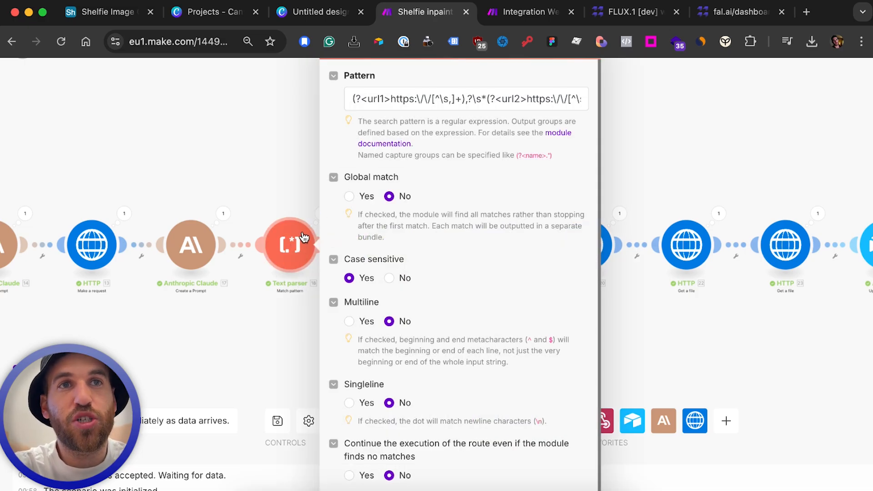
{"action": "left_click", "coordinate": [389, 94]}
{"action": "key", "text": "End"}
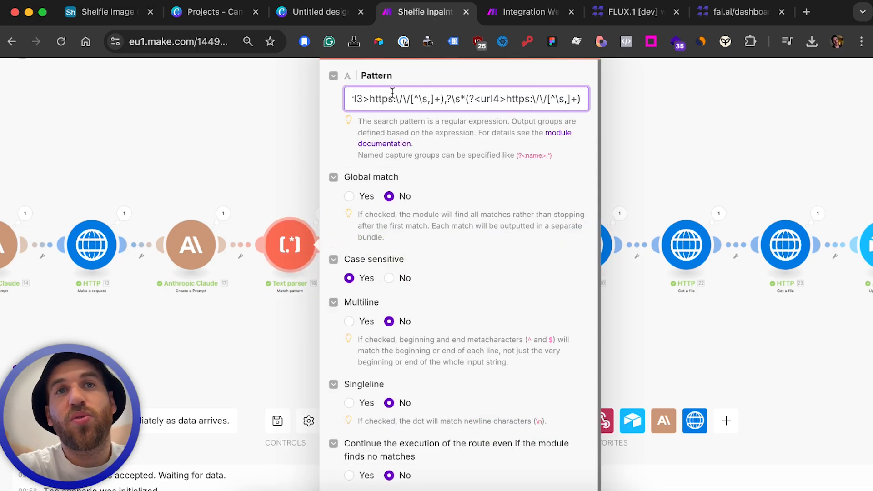
{"action": "key", "text": "Home"}
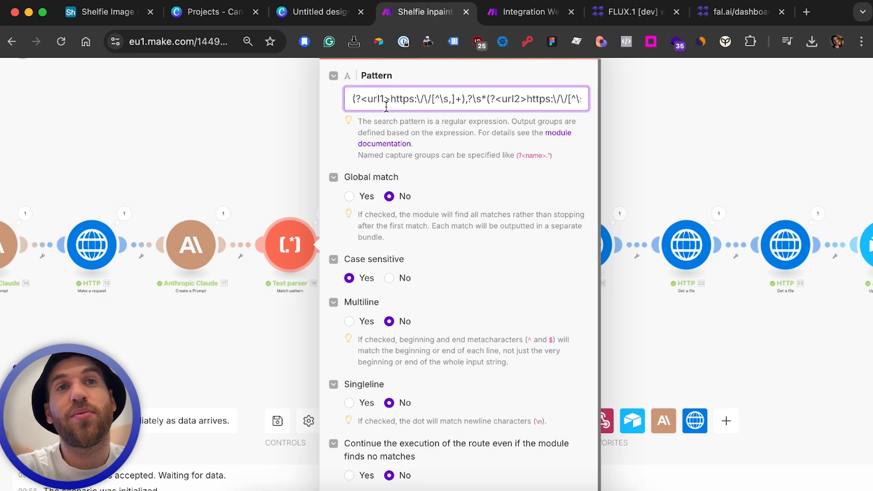
{"action": "left_click", "coordinate": [299, 153]}
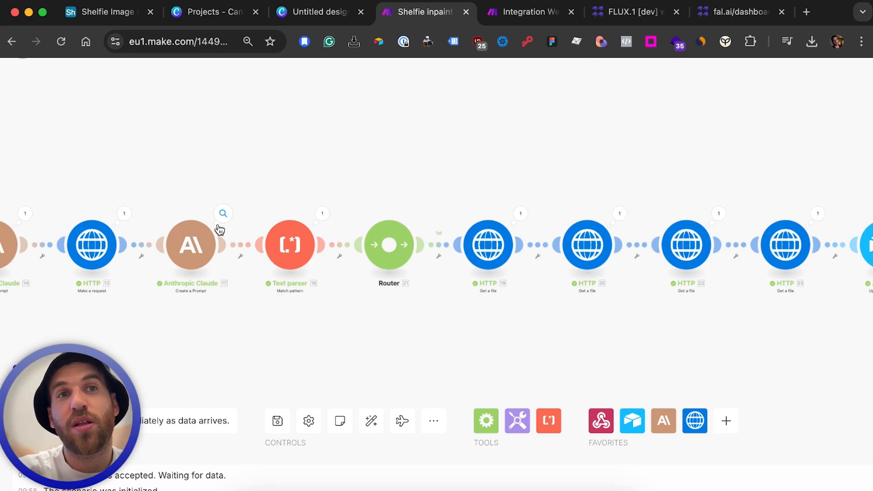
Reopen the Text parser settings and review the pattern, the match options and the mapped source in the Text field
{"action": "left_click", "coordinate": [290, 245]}
{"action": "left_click", "coordinate": [469, 100]}
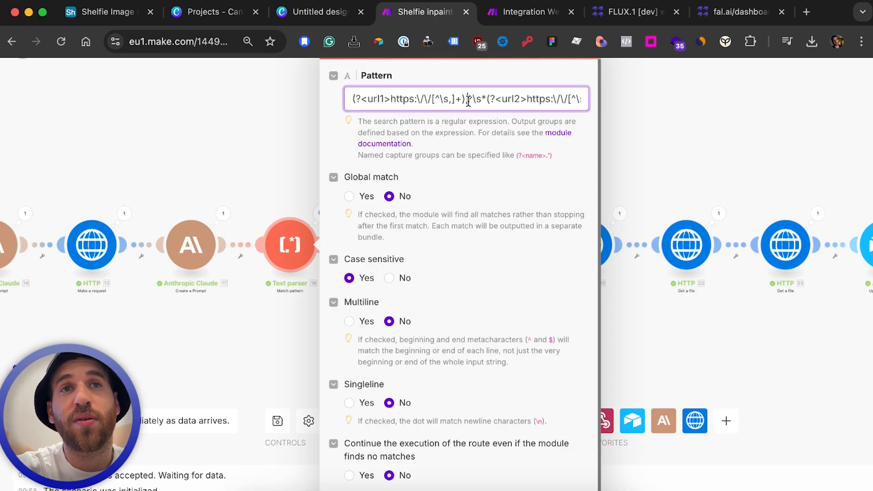
{"action": "key", "text": "End"}
{"action": "key", "text": "Home"}
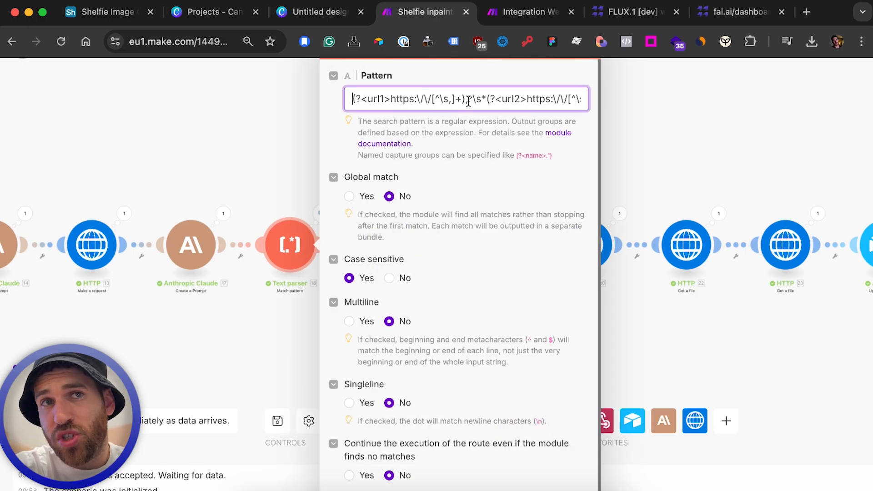
{"action": "scroll", "coordinate": [467, 132], "scroll_direction": "down", "scroll_amount": 1}
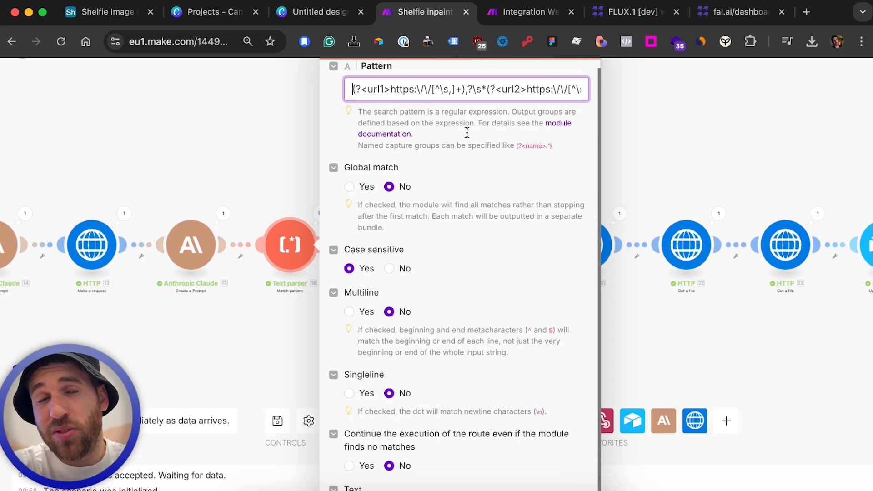
{"action": "scroll", "coordinate": [467, 132], "scroll_direction": "up", "scroll_amount": 1}
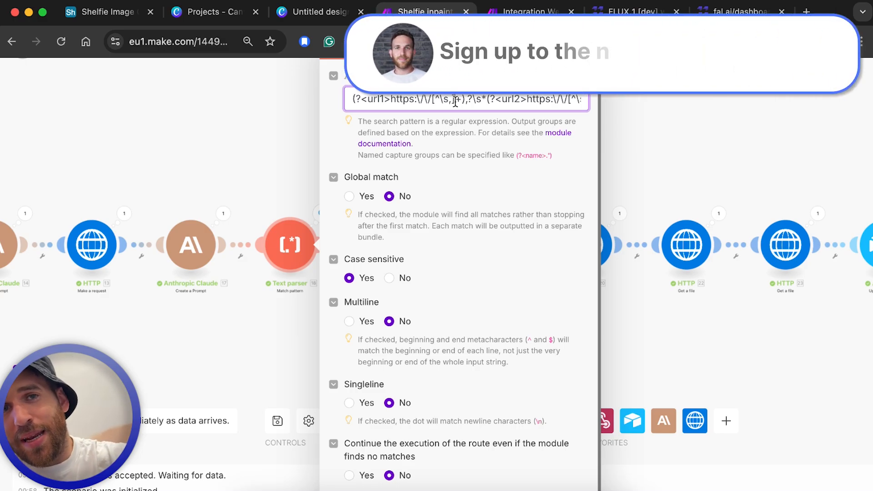
{"action": "scroll", "coordinate": [473, 196], "scroll_direction": "down", "scroll_amount": 1}
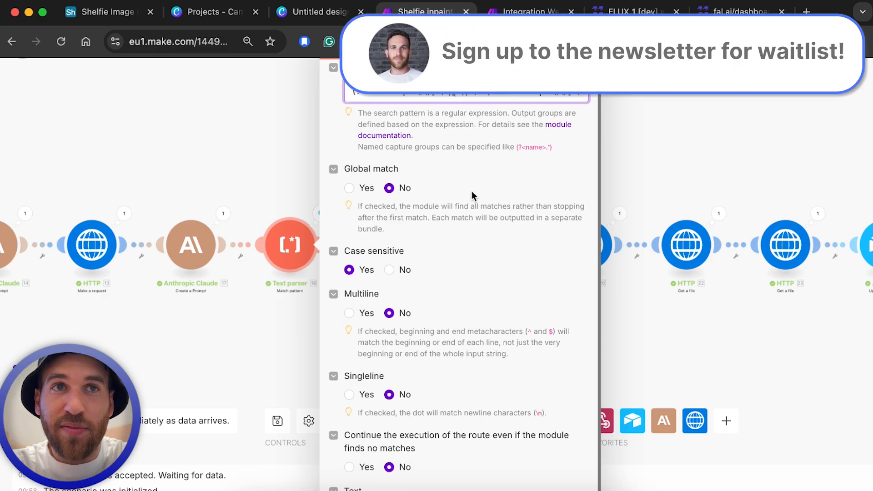
{"action": "scroll", "coordinate": [472, 196], "scroll_direction": "down", "scroll_amount": 3}
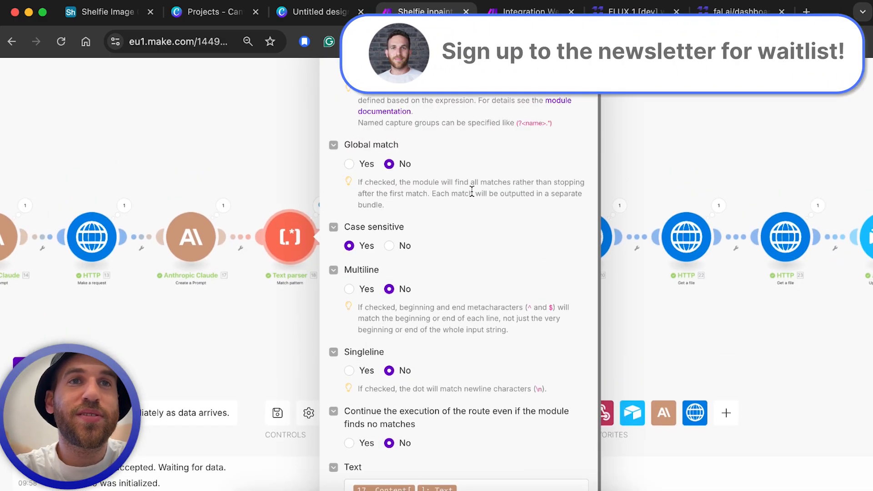
{"action": "scroll", "coordinate": [472, 191], "scroll_direction": "up", "scroll_amount": 3}
{"action": "scroll", "coordinate": [472, 192], "scroll_direction": "down", "scroll_amount": 3}
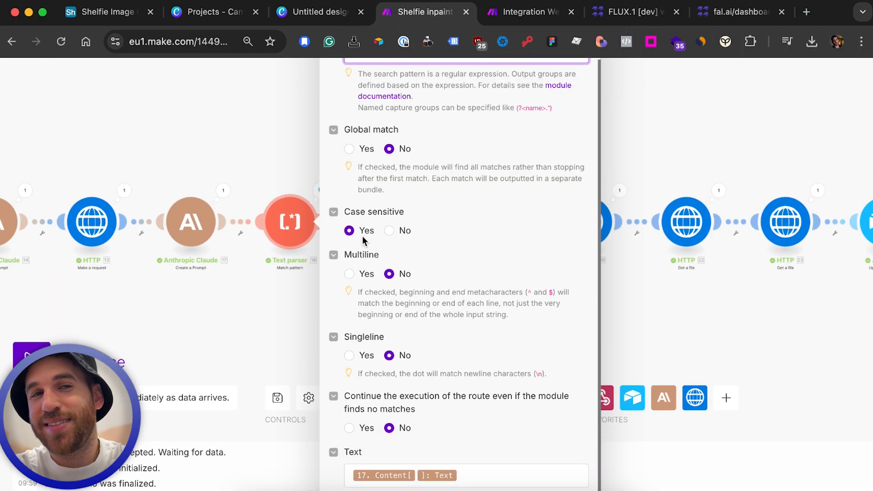
{"action": "scroll", "coordinate": [384, 267], "scroll_direction": "down", "scroll_amount": 1}
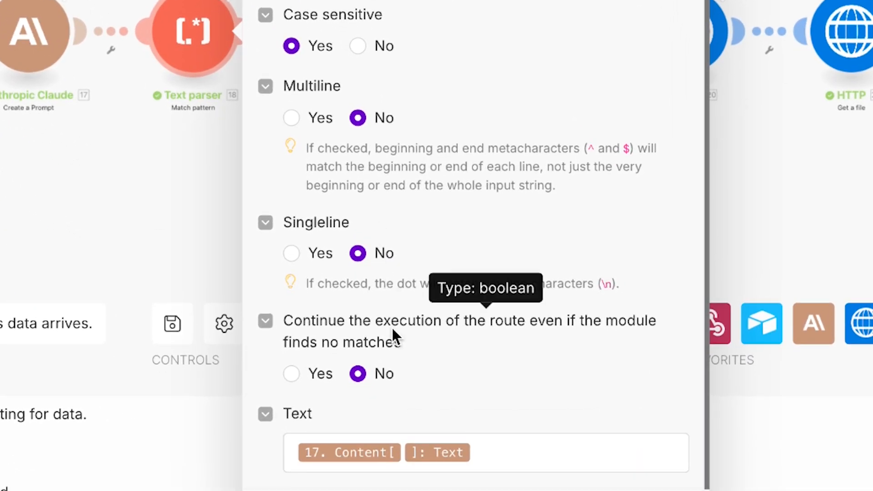
{"action": "left_click", "coordinate": [480, 447]}
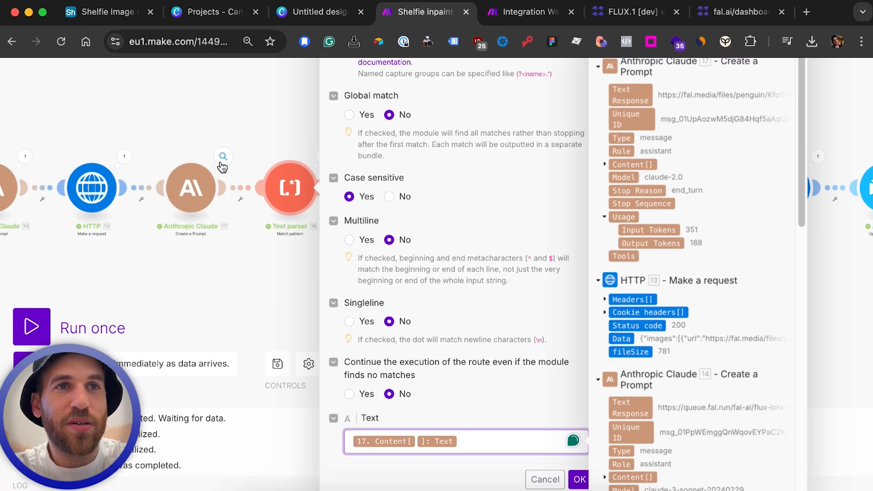
Compare the preceding Claude module's text response with the separate URLs in the Text parser's run output, and close the details
{"action": "left_click", "coordinate": [222, 165]}
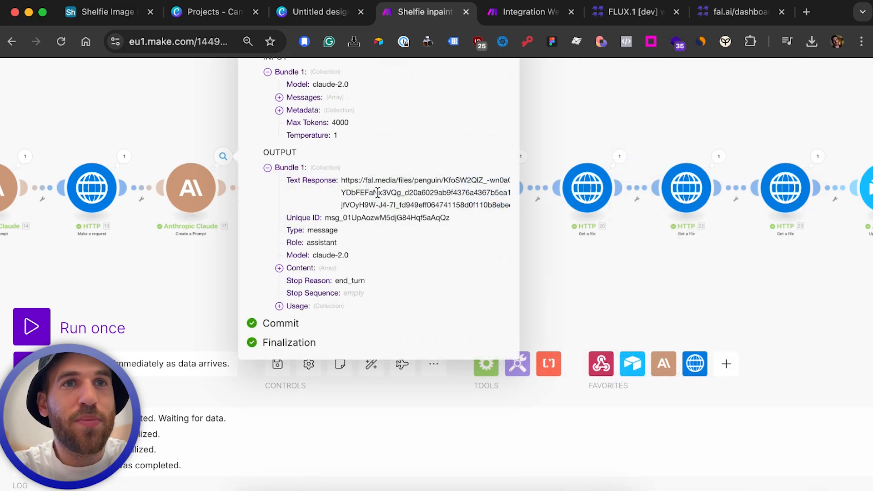
{"action": "left_click_drag", "start_coordinate": [342, 180], "coordinate": [494, 212]}
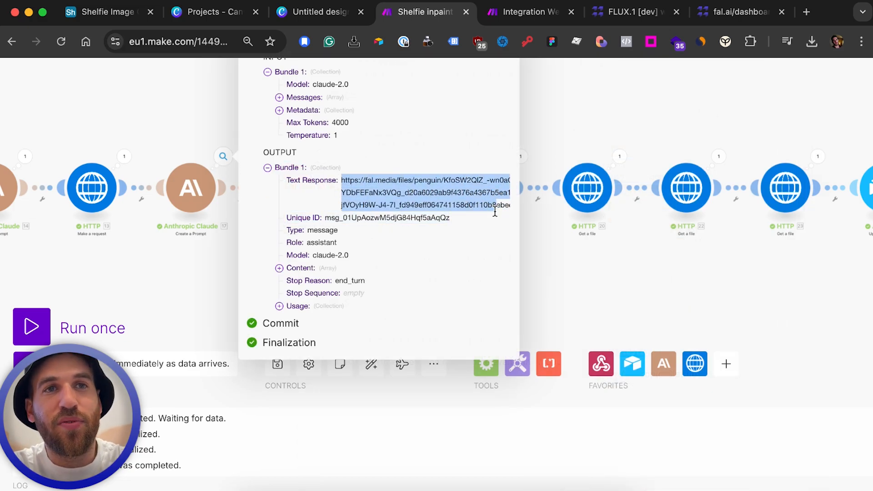
{"action": "left_click", "coordinate": [131, 290]}
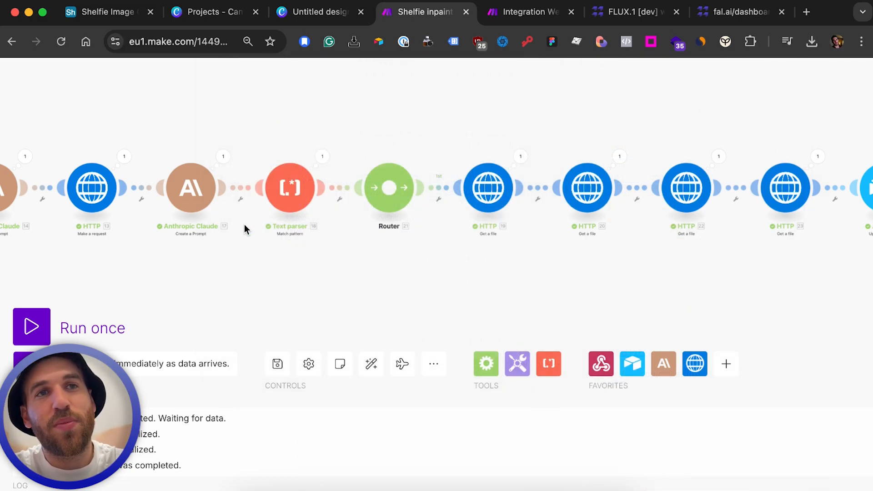
{"action": "left_click", "coordinate": [324, 157]}
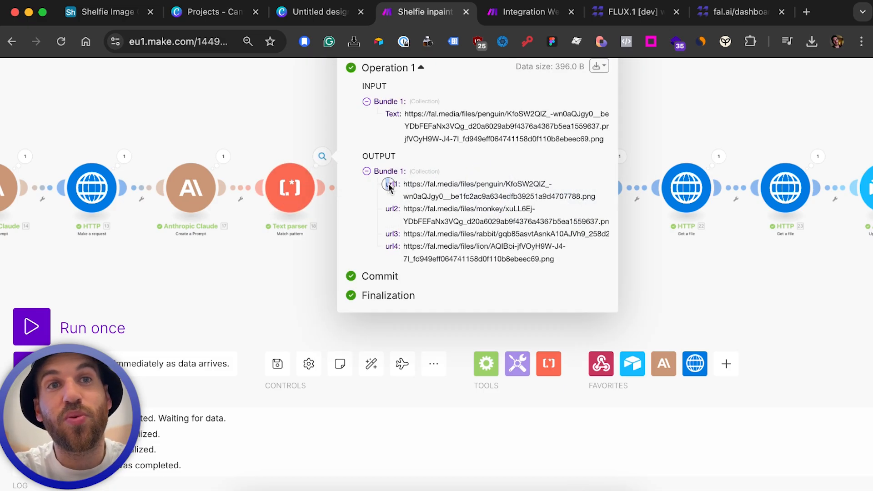
{"action": "left_click", "coordinate": [292, 301]}
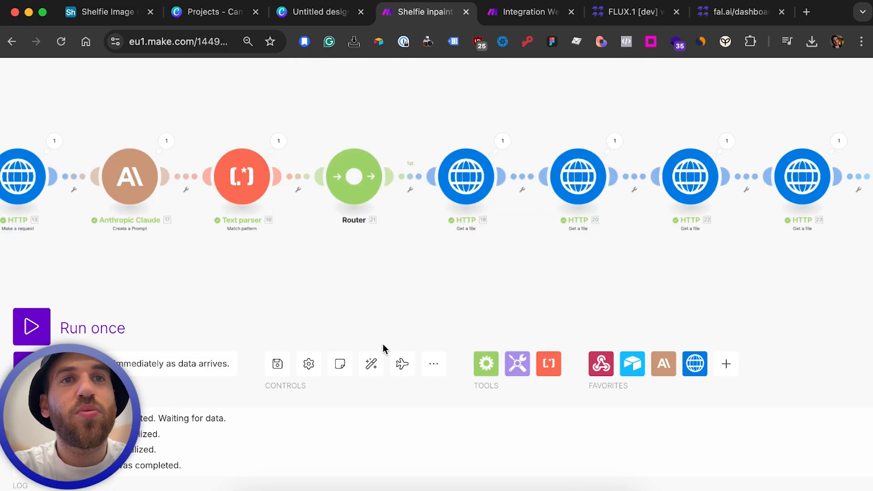
Check the URL mapping in the first HTTP Get a file module after the Router
{"action": "scroll", "coordinate": [398, 323], "scroll_direction": "down", "scroll_amount": 5}
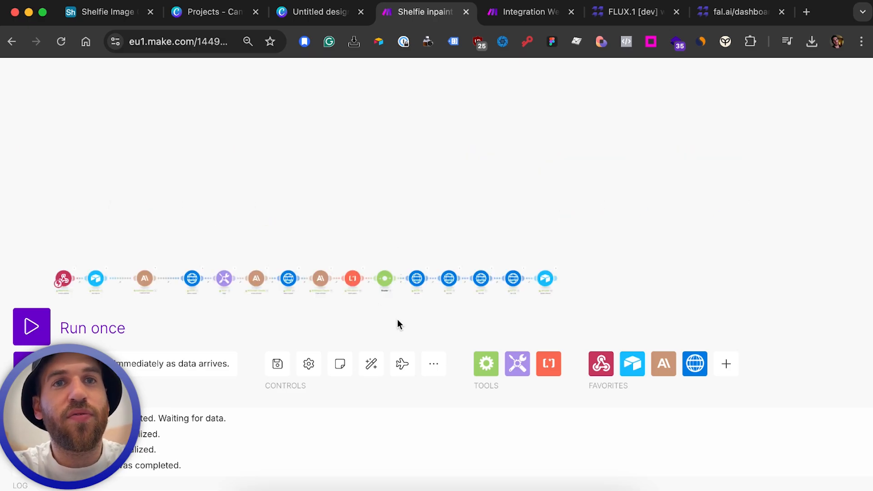
{"action": "scroll", "coordinate": [469, 307], "scroll_direction": "up", "scroll_amount": 5}
{"action": "left_click", "coordinate": [323, 233]}
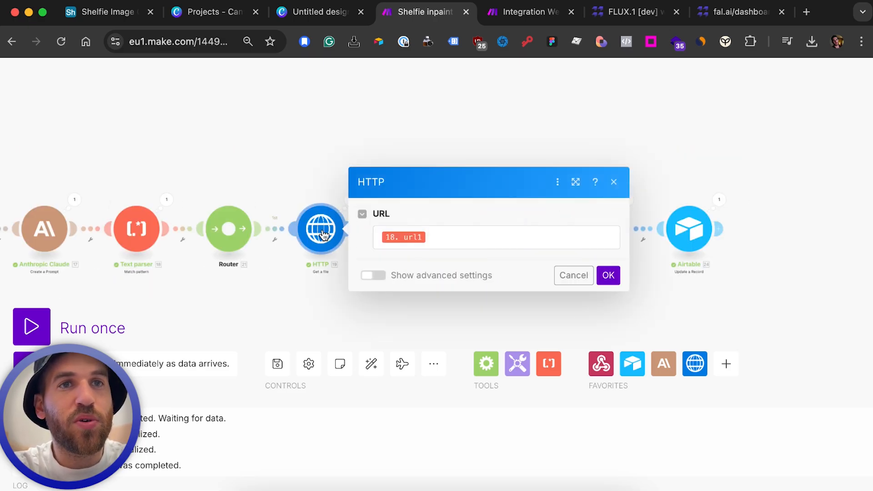
Examine the run input and output of the first HTTP Get a file module, and close the details
{"action": "left_click", "coordinate": [339, 189]}
{"action": "left_click", "coordinate": [351, 200]}
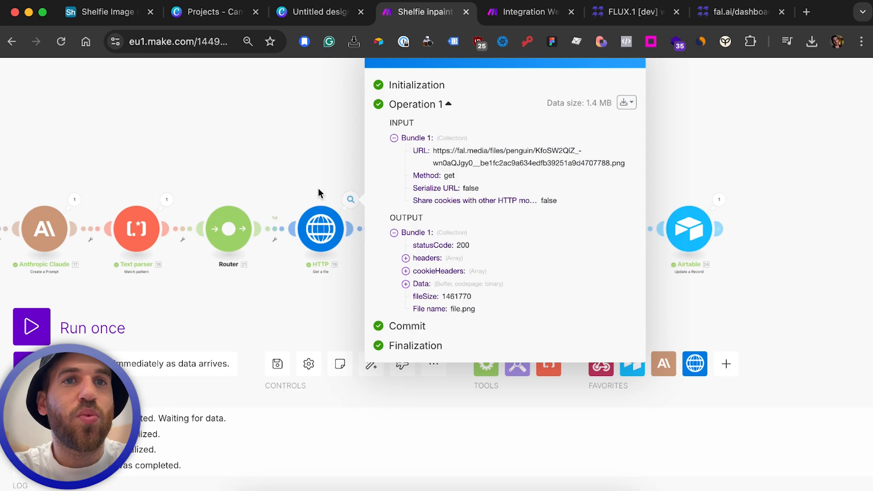
{"action": "left_click", "coordinate": [317, 186]}
Inspect the final Airtable Update a Record module's run details and its Record ID and Output mappings, and close the settings
{"action": "left_click_drag", "start_coordinate": [345, 173], "coordinate": [193, 157]}
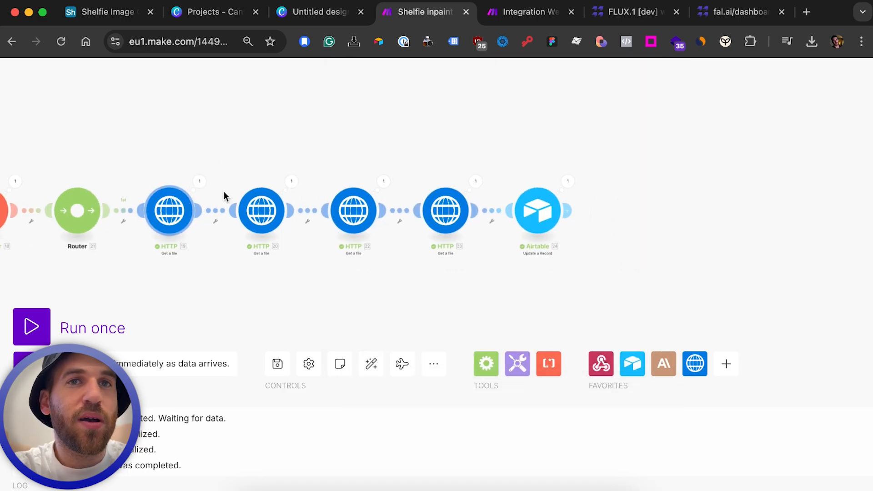
{"action": "left_click", "coordinate": [529, 205]}
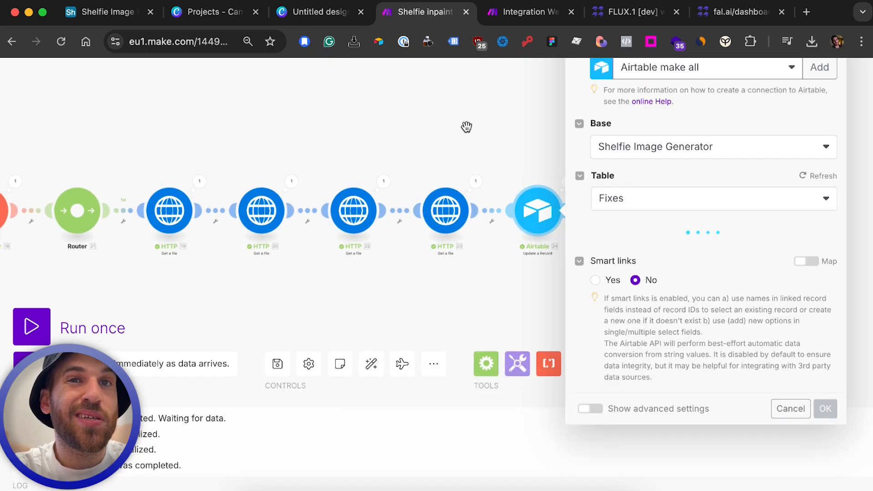
{"action": "left_click_drag", "start_coordinate": [465, 126], "coordinate": [275, 135]}
{"action": "left_click", "coordinate": [364, 189]}
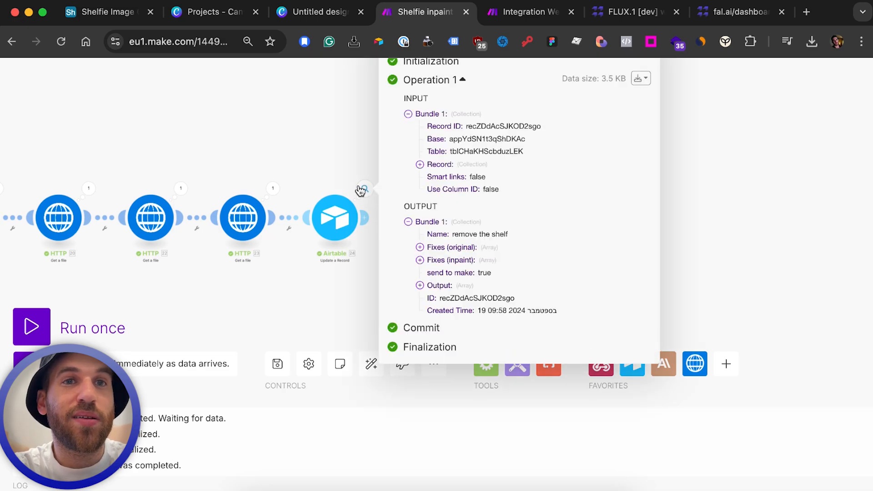
{"action": "left_click", "coordinate": [329, 227]}
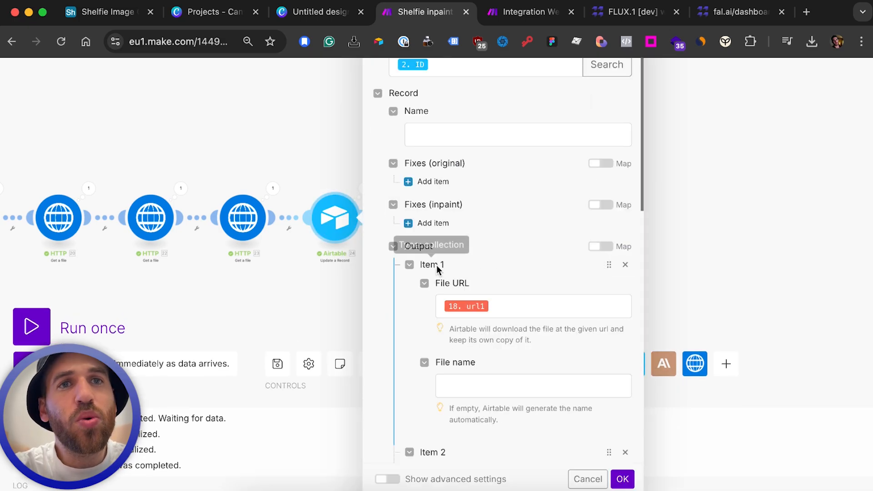
{"action": "scroll", "coordinate": [399, 146], "scroll_direction": "up", "scroll_amount": 3}
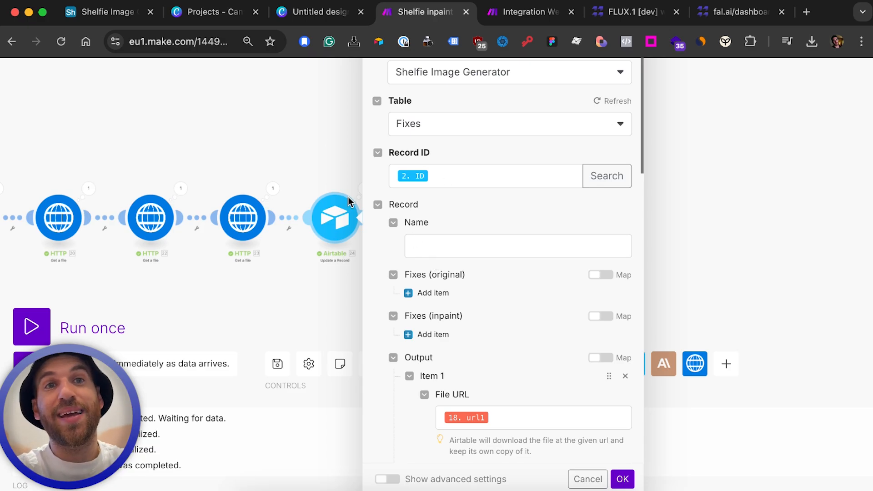
{"action": "left_click", "coordinate": [281, 152]}
Switch to the Airtable Fixes table to check its Output column, and return to the Shelfie inpainting scenario in Make
{"action": "key", "text": "super+1"}
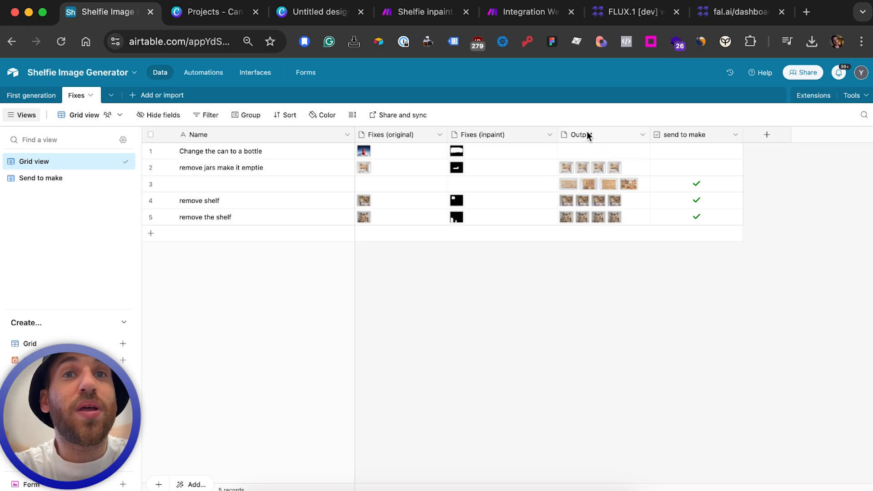
{"action": "left_click", "coordinate": [392, 11]}
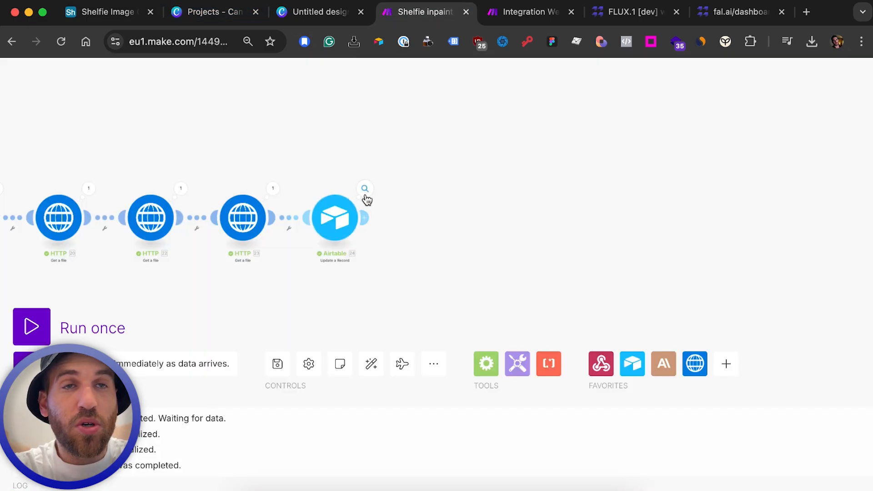
Review the File URL mappings of Output items 1 to 4 in the Airtable Update a Record module, and accept the settings
{"action": "left_click", "coordinate": [365, 189]}
{"action": "left_click", "coordinate": [335, 223]}
{"action": "left_click", "coordinate": [335, 223]}
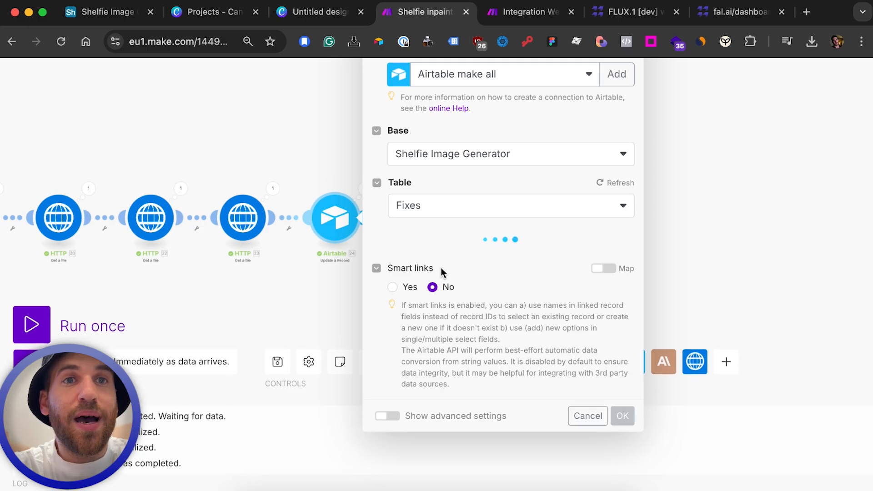
{"action": "scroll", "coordinate": [482, 292], "scroll_direction": "down", "scroll_amount": 5}
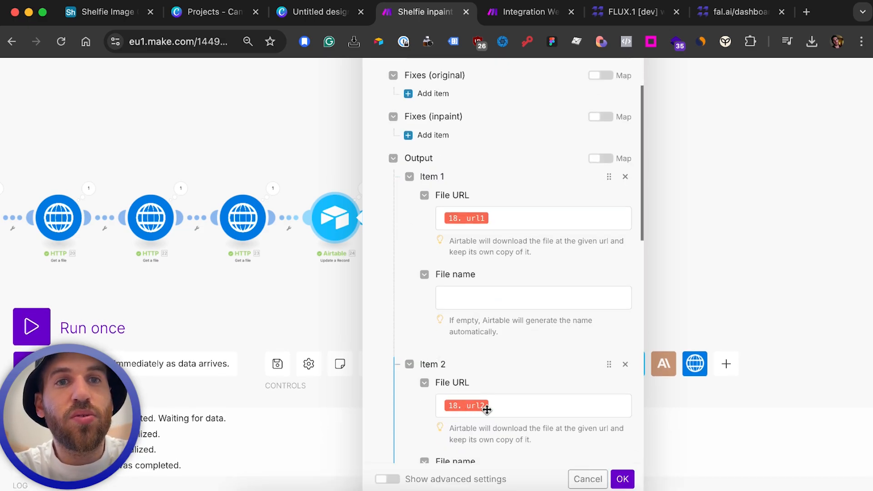
{"action": "scroll", "coordinate": [466, 407], "scroll_direction": "down", "scroll_amount": 4}
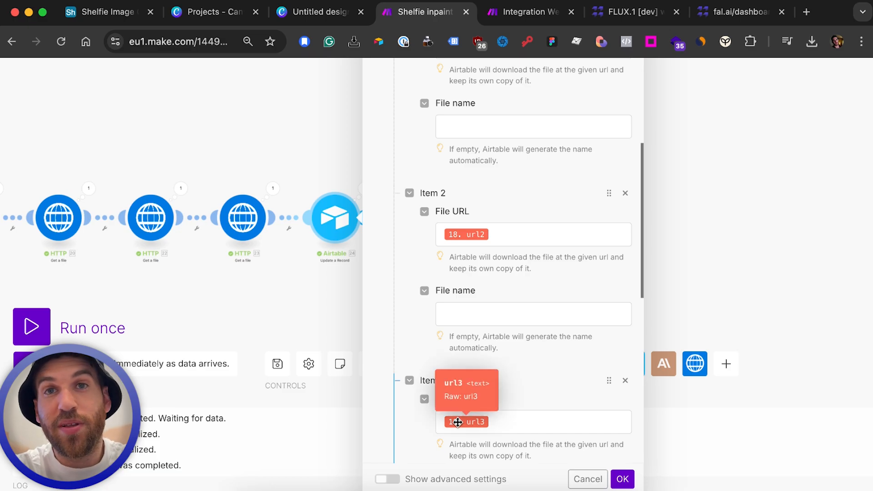
{"action": "scroll", "coordinate": [457, 422], "scroll_direction": "down", "scroll_amount": 4}
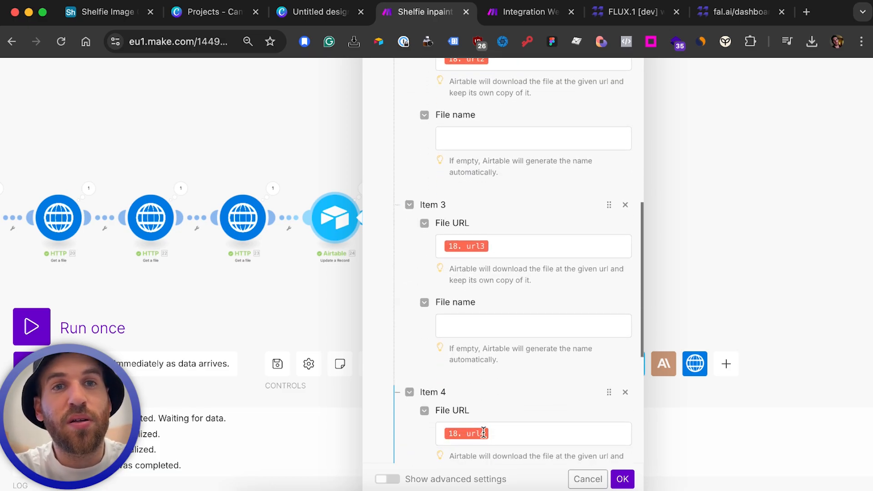
{"action": "scroll", "coordinate": [466, 431], "scroll_direction": "down", "scroll_amount": 1}
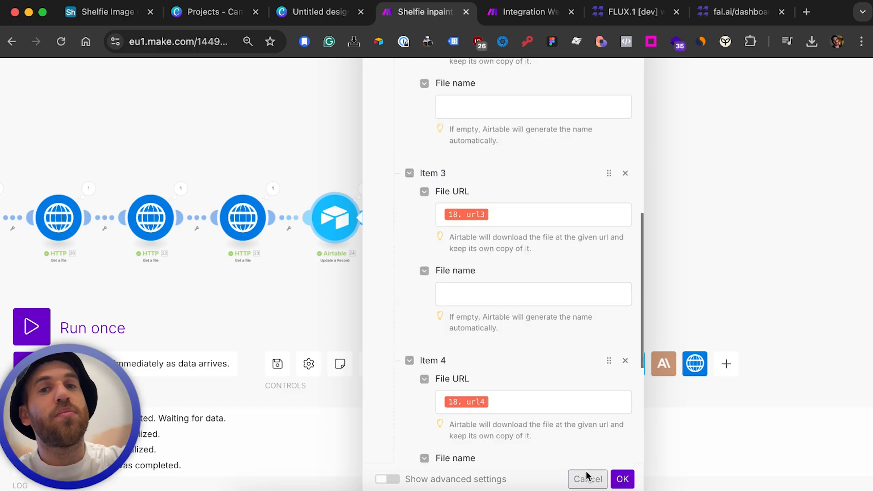
{"action": "left_click", "coordinate": [622, 479]}
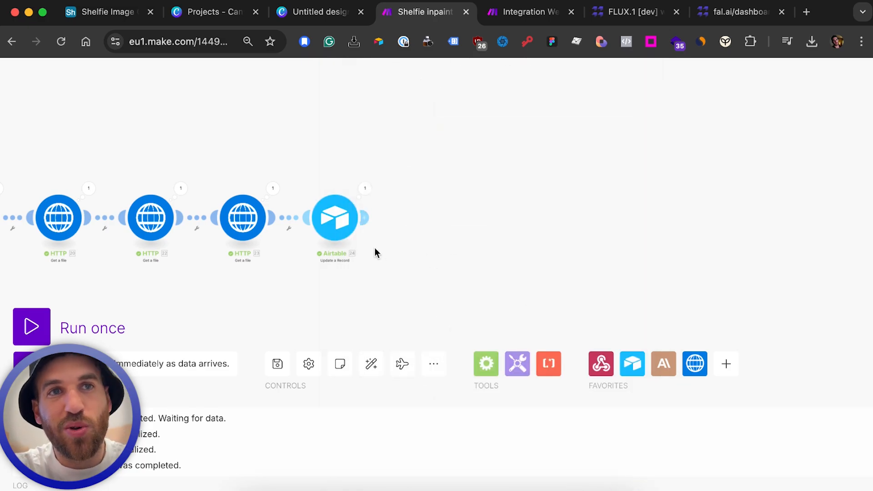